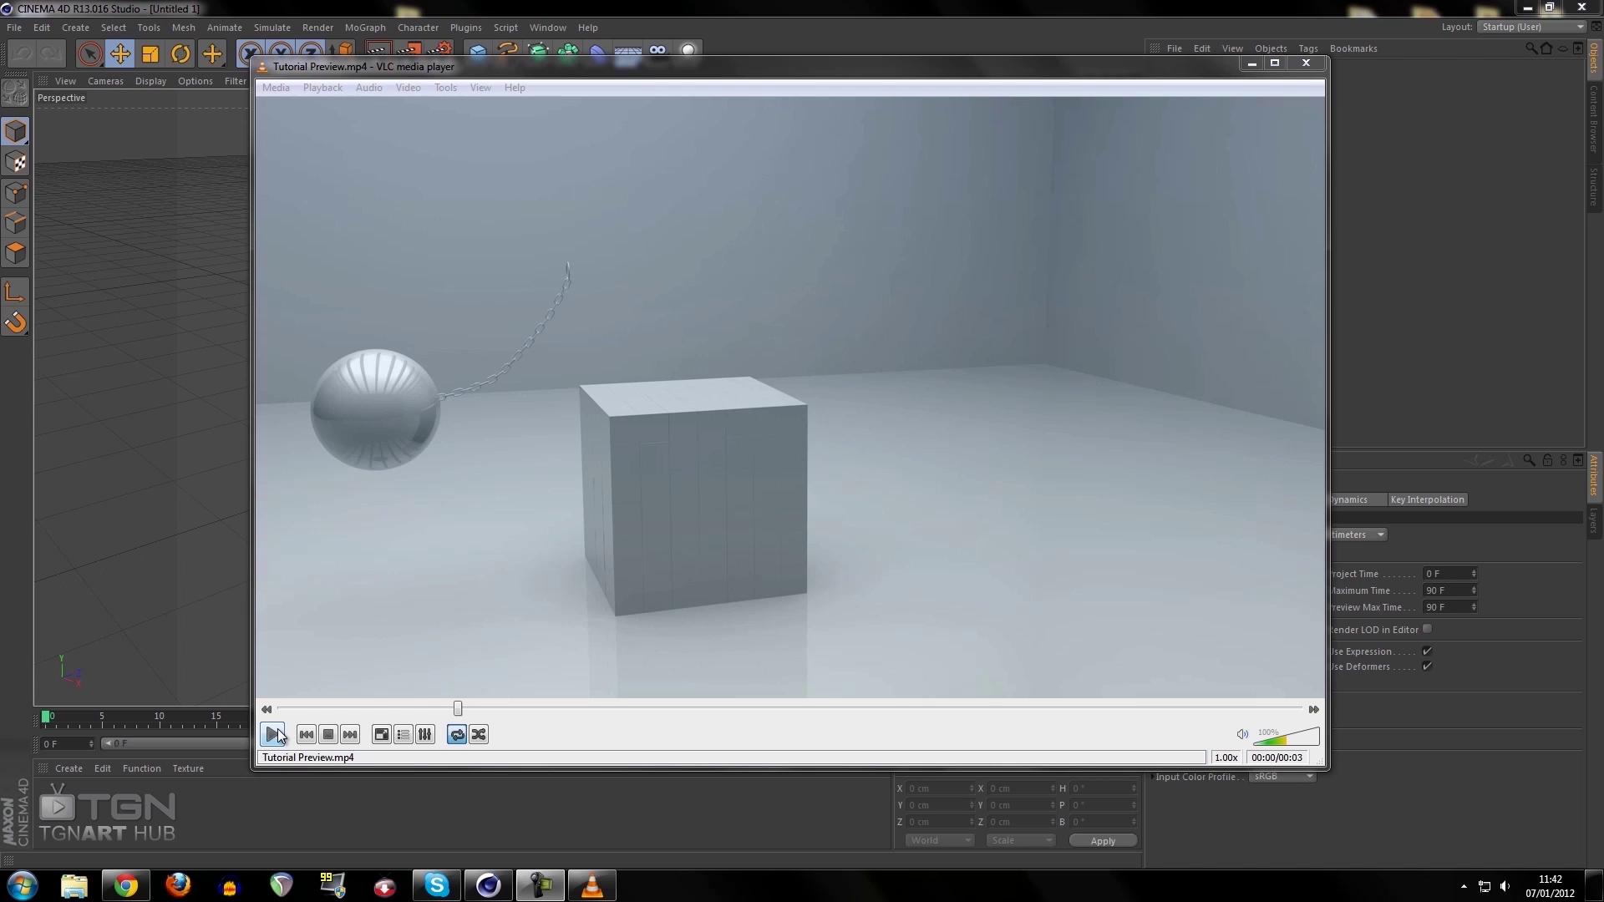
Play the tutorial preview video through, then close the VLC player
click(276, 734)
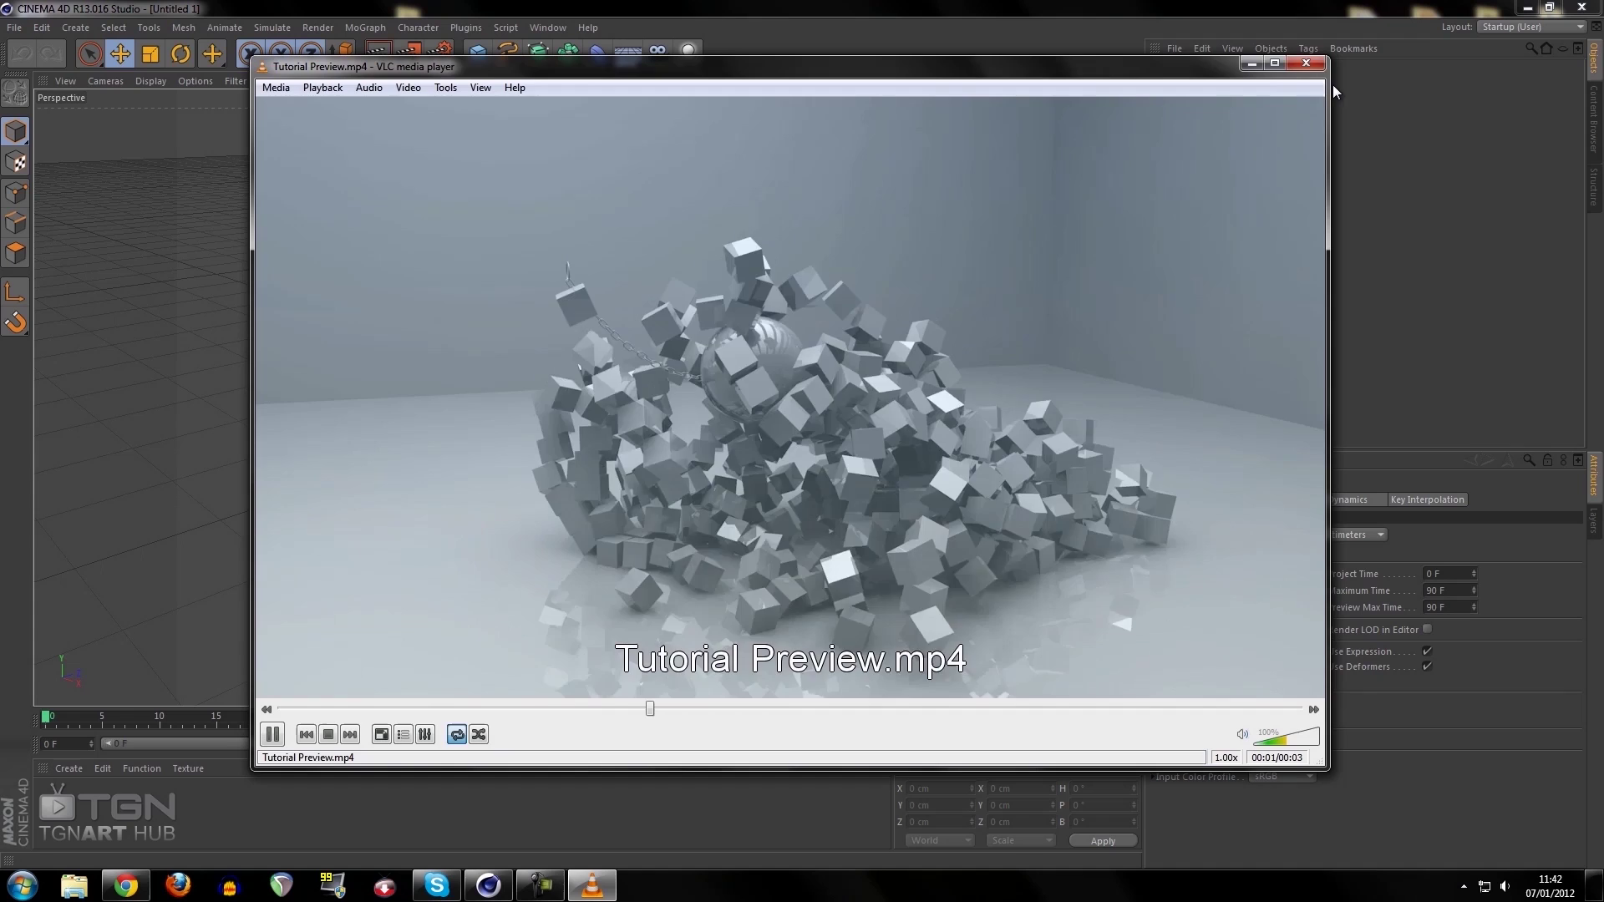
click(1315, 63)
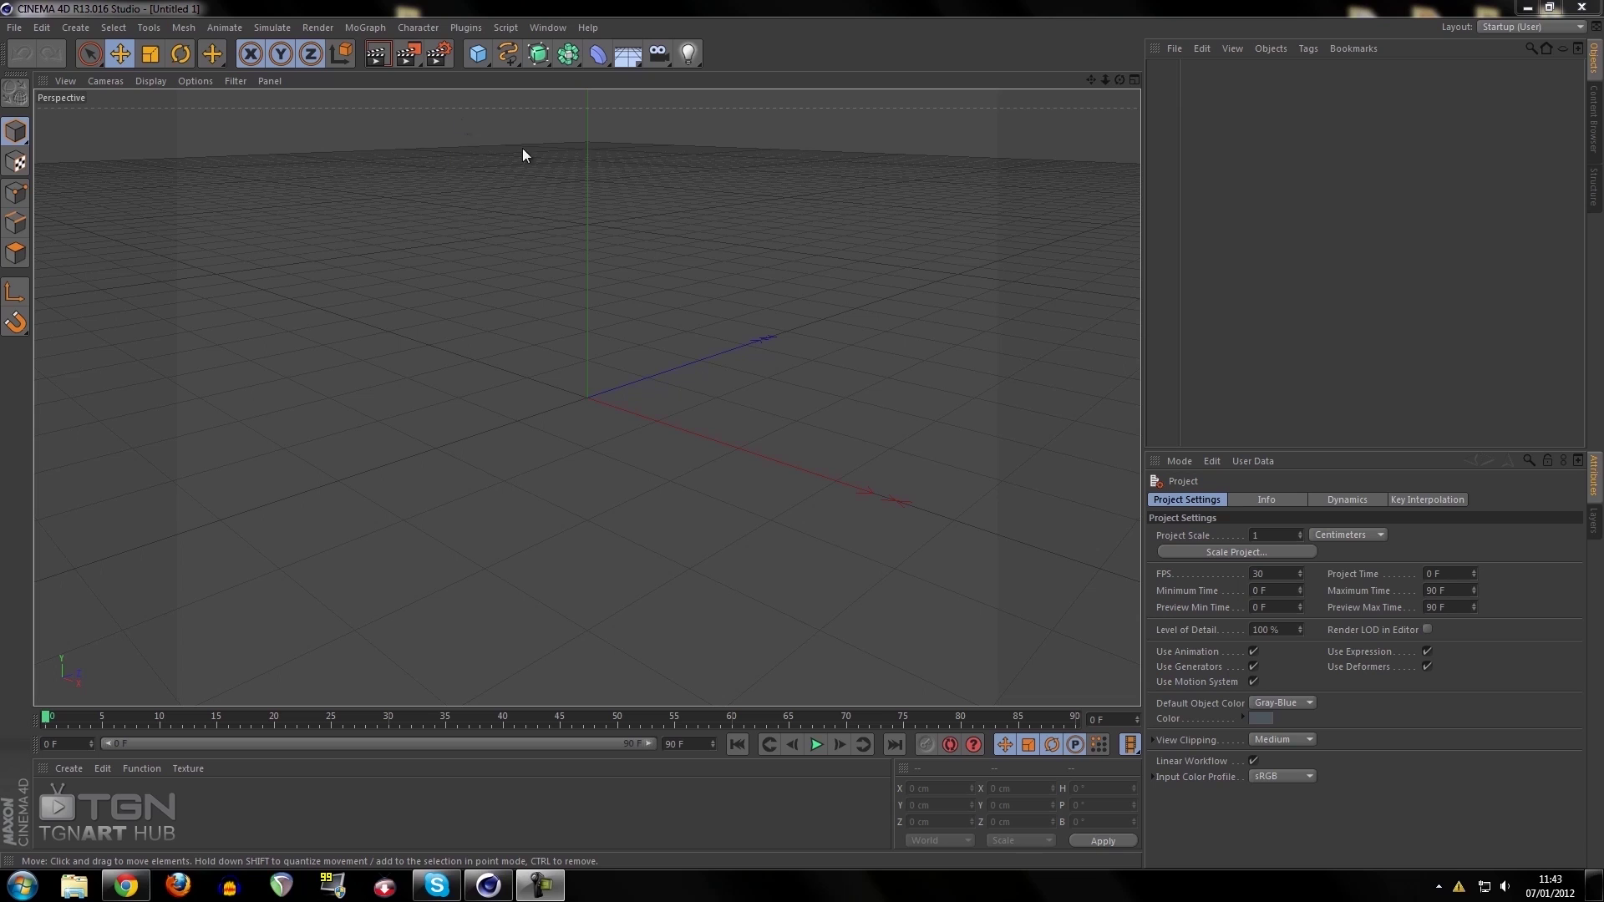
Add a Rectangle spline, a Circle spline and a Sweep NURBS to the empty scene
alt+middle_drag(729, 191, 730, 212)
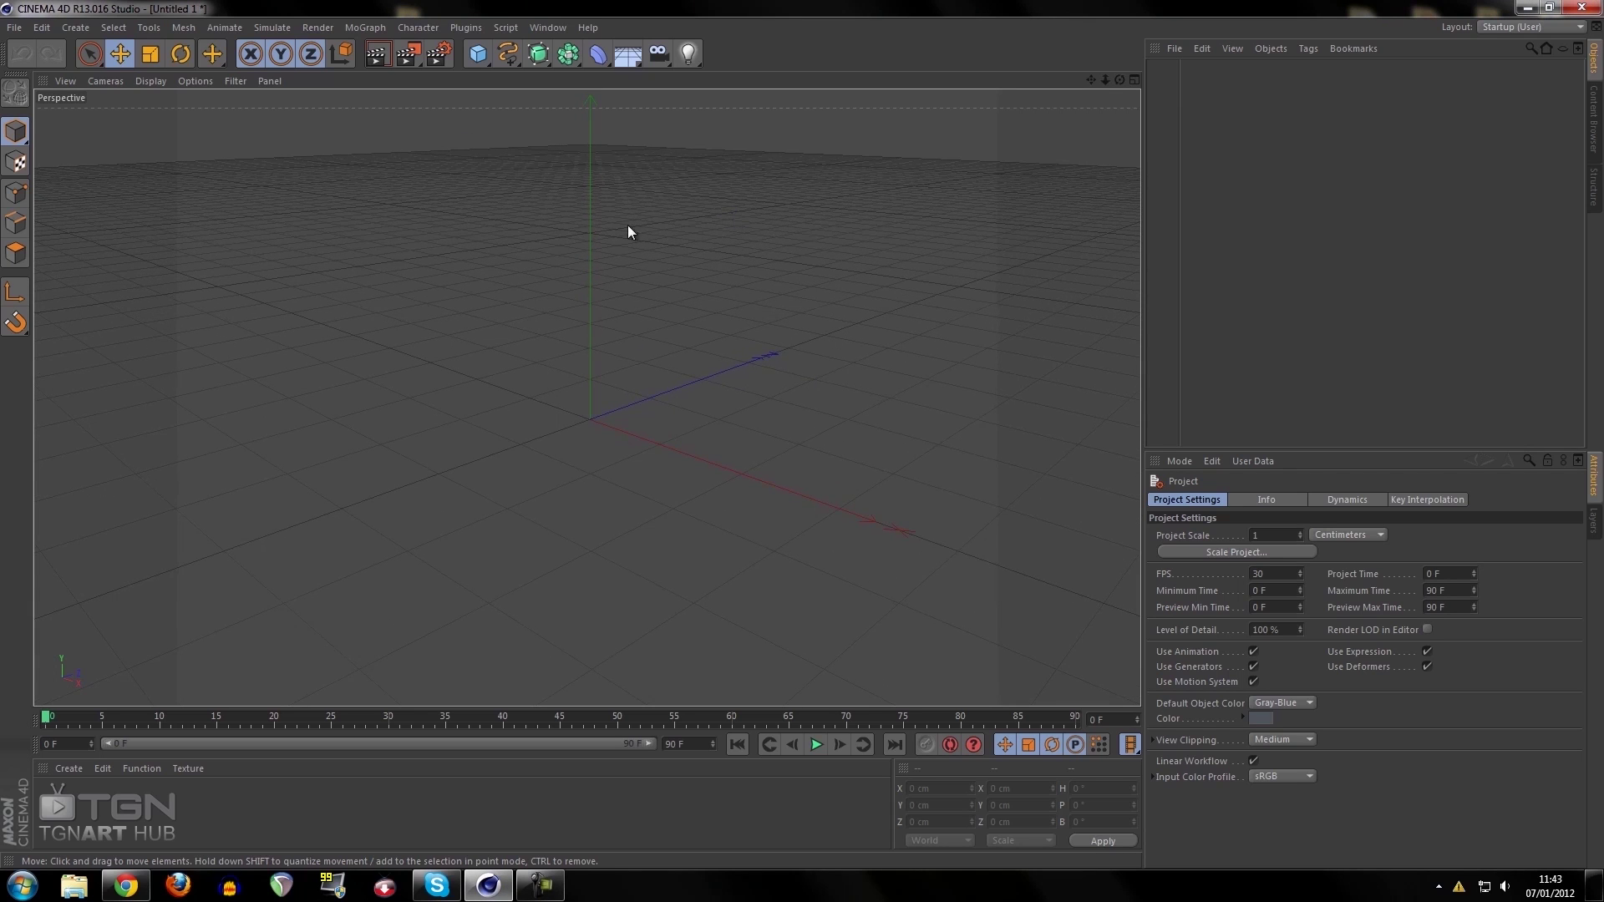
drag(508, 53, 658, 166)
mouse_move(506, 63)
mouse_down()
mouse_move(572, 110)
mouse_move(649, 125)
mouse_up()
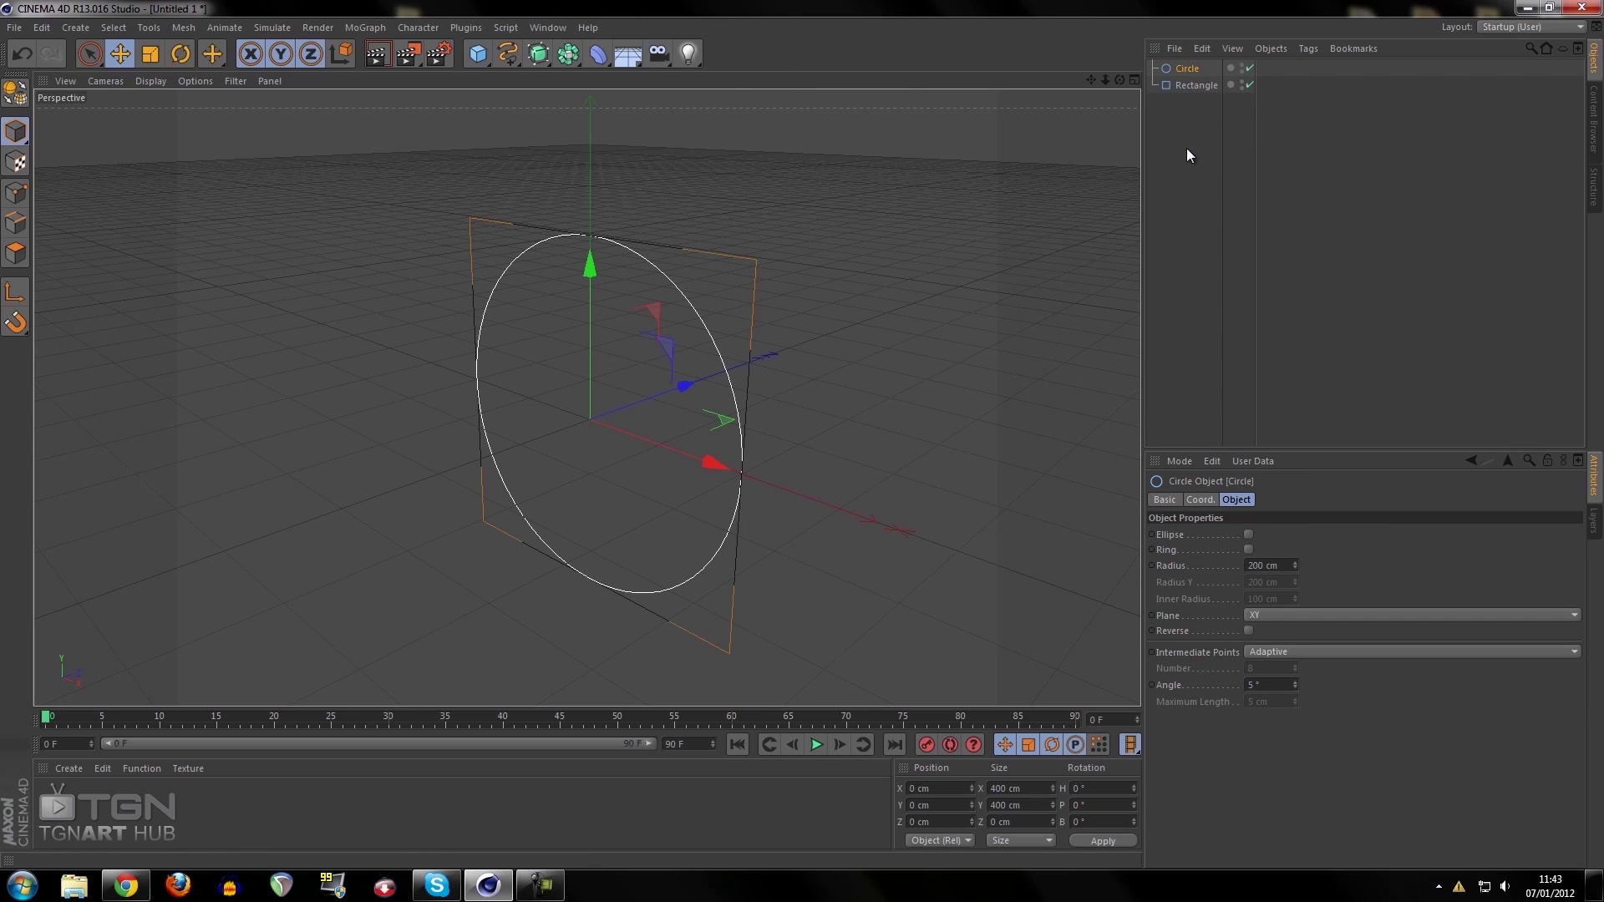
drag(543, 58, 594, 129)
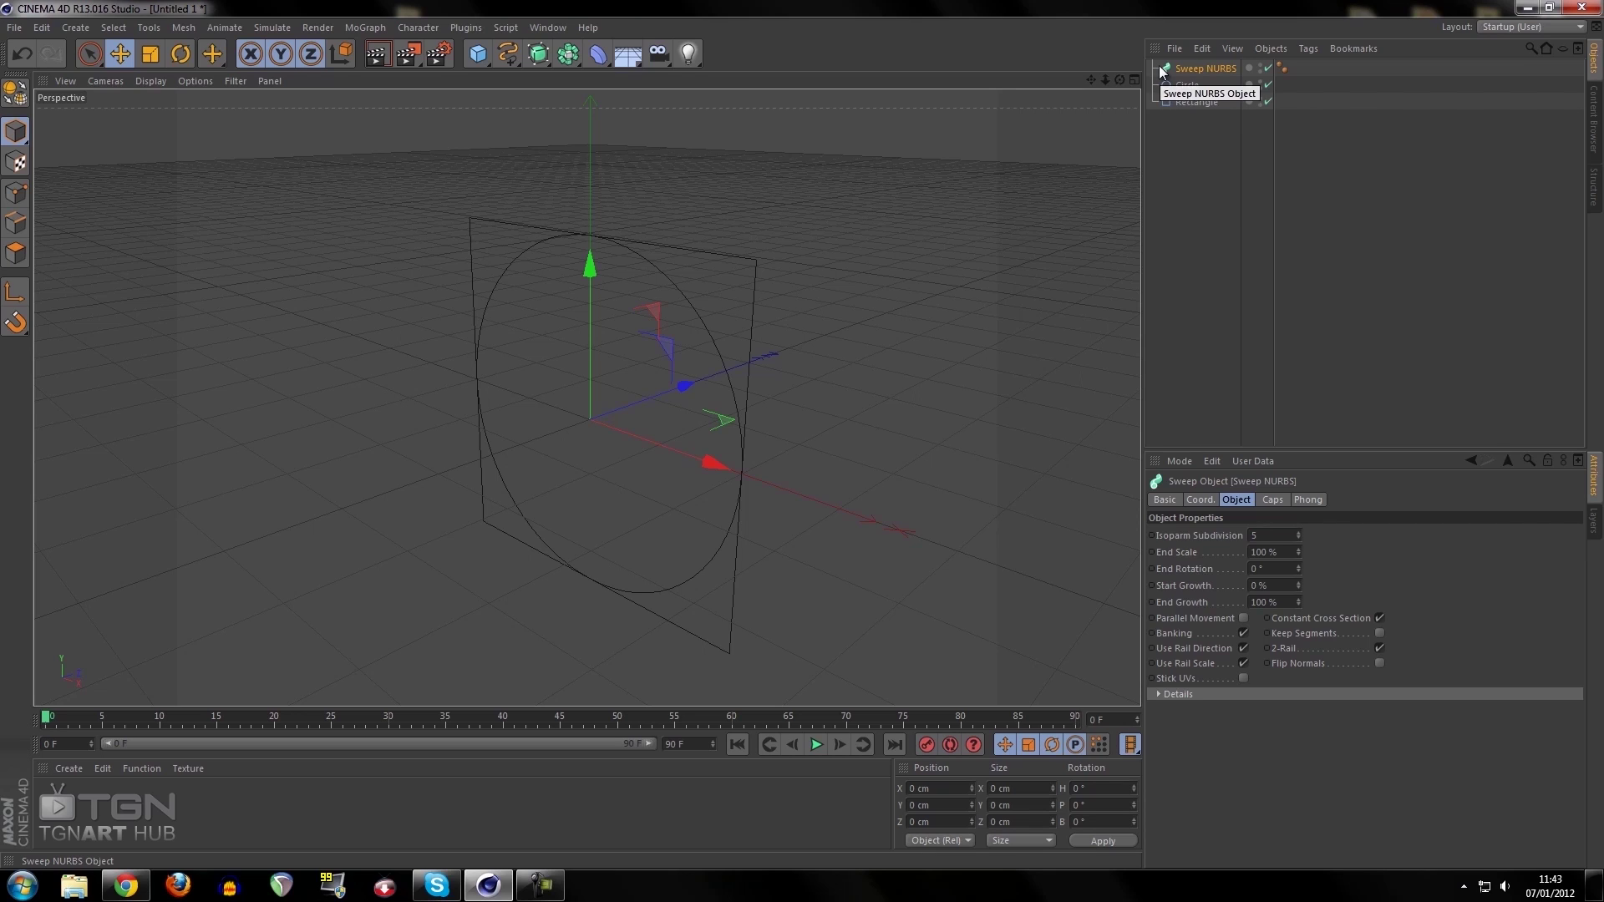
Nest the Circle and Rectangle splines under the Sweep NURBS
click(1185, 85)
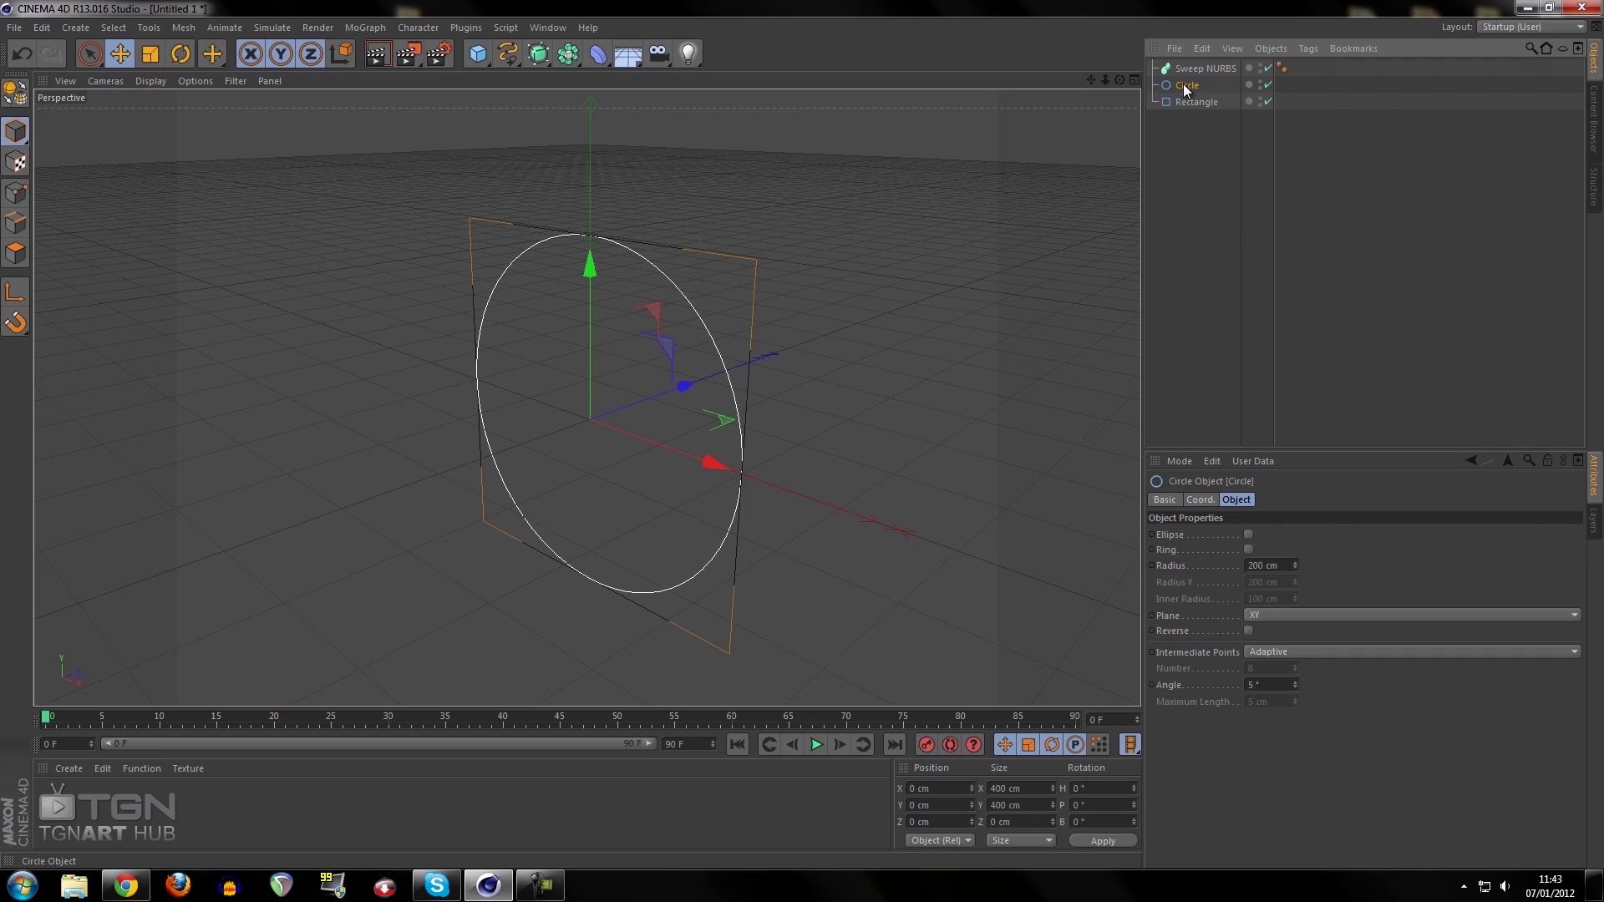
click(1186, 101)
click(1186, 85)
click(1193, 101)
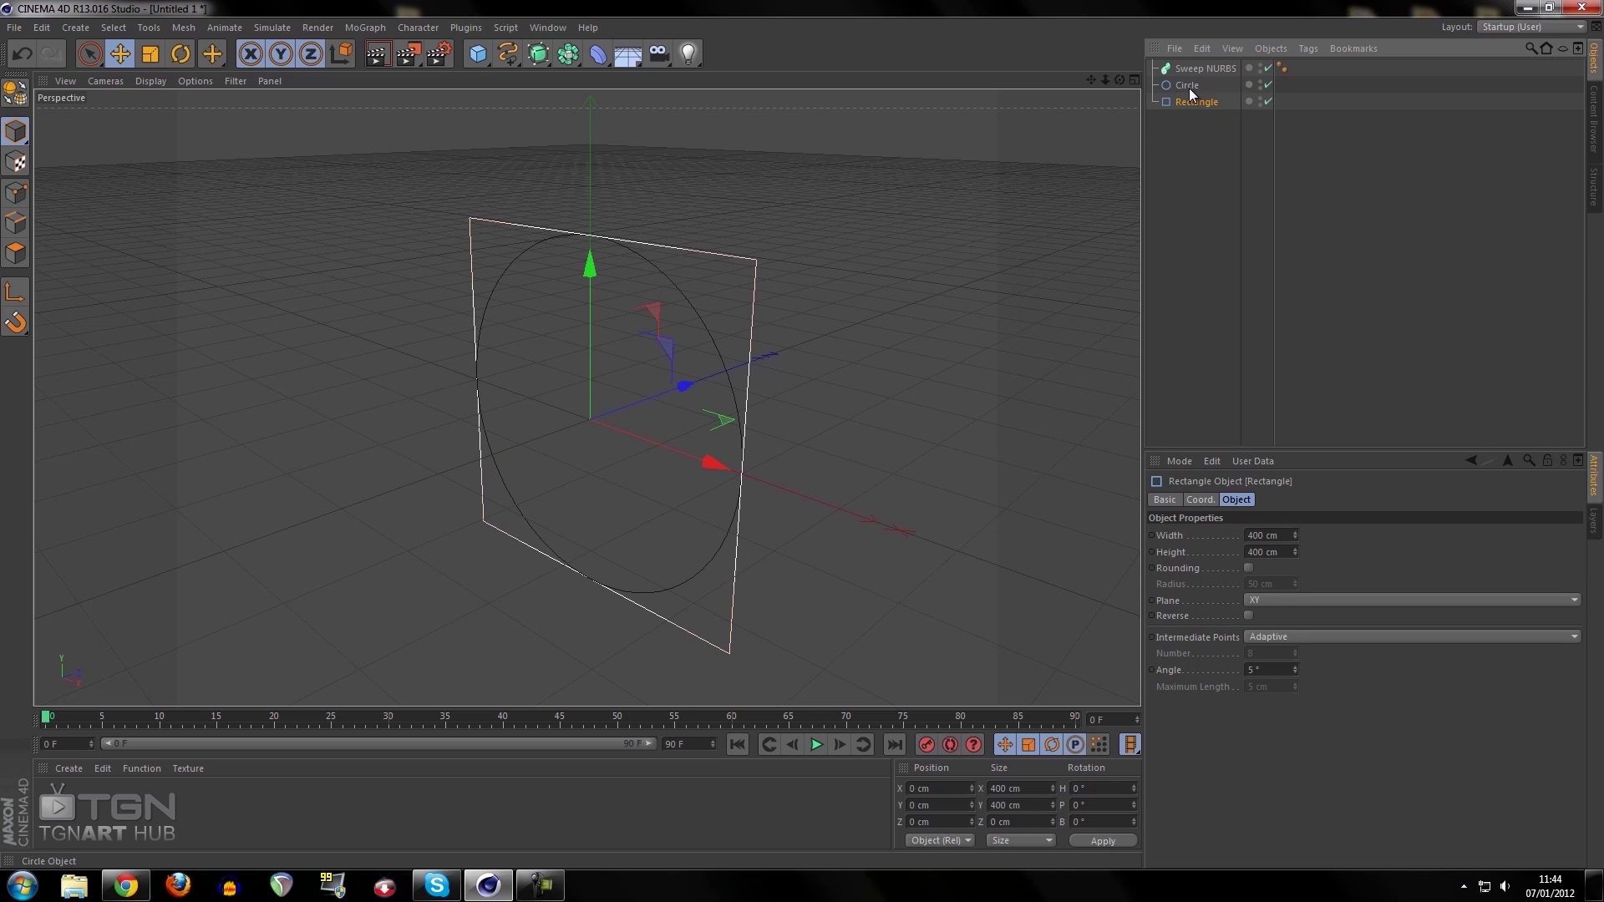
click(1203, 69)
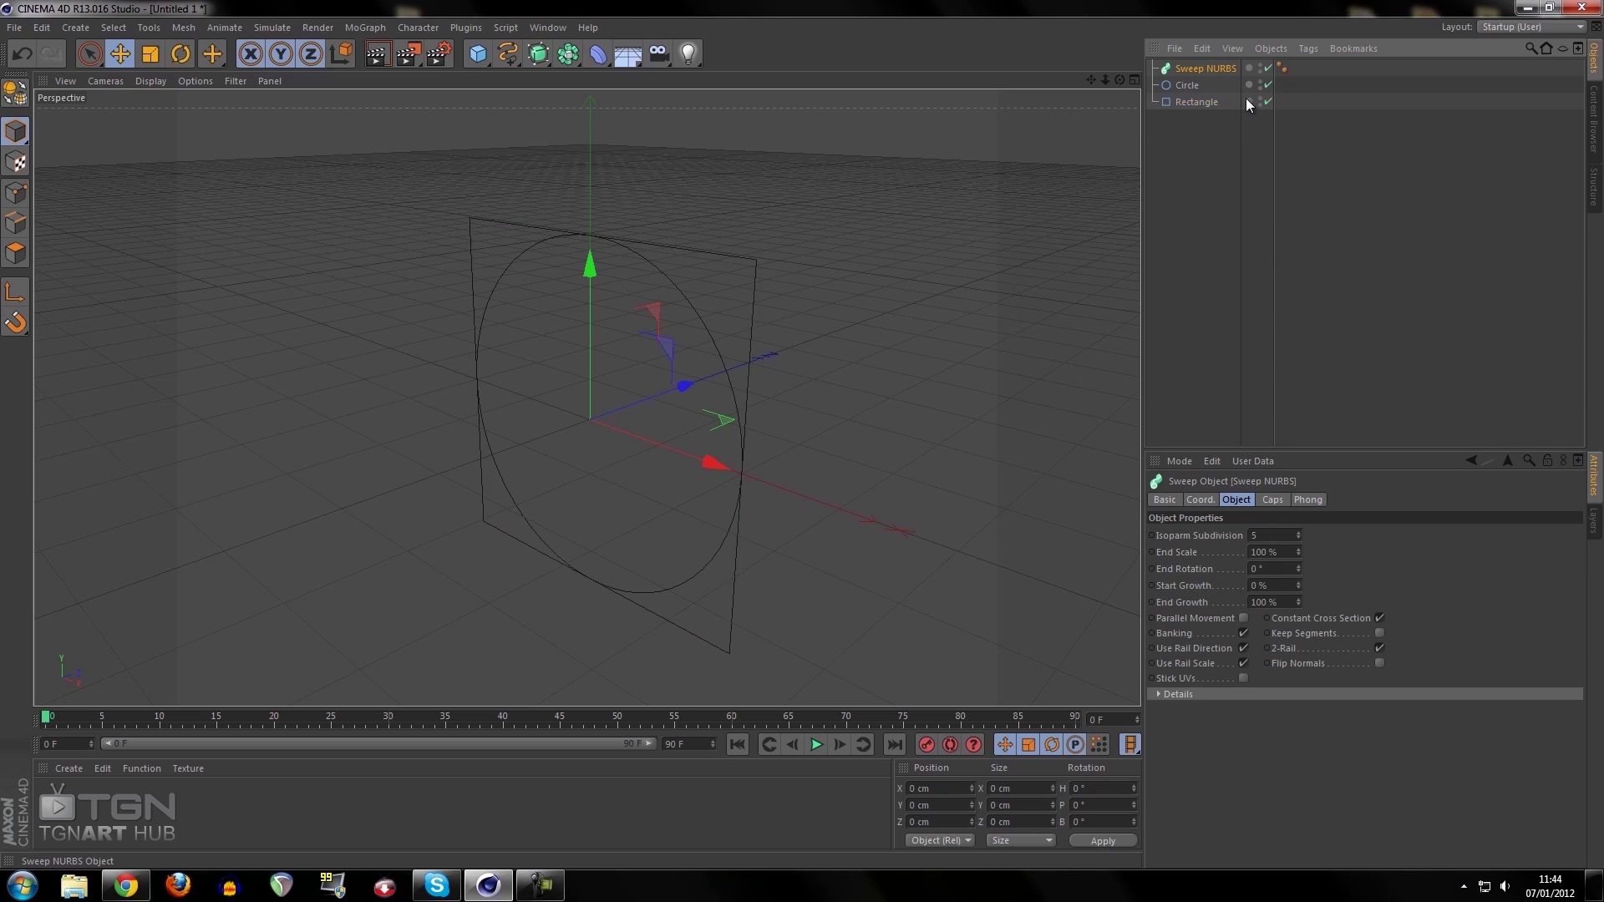
drag(1200, 68, 1191, 88)
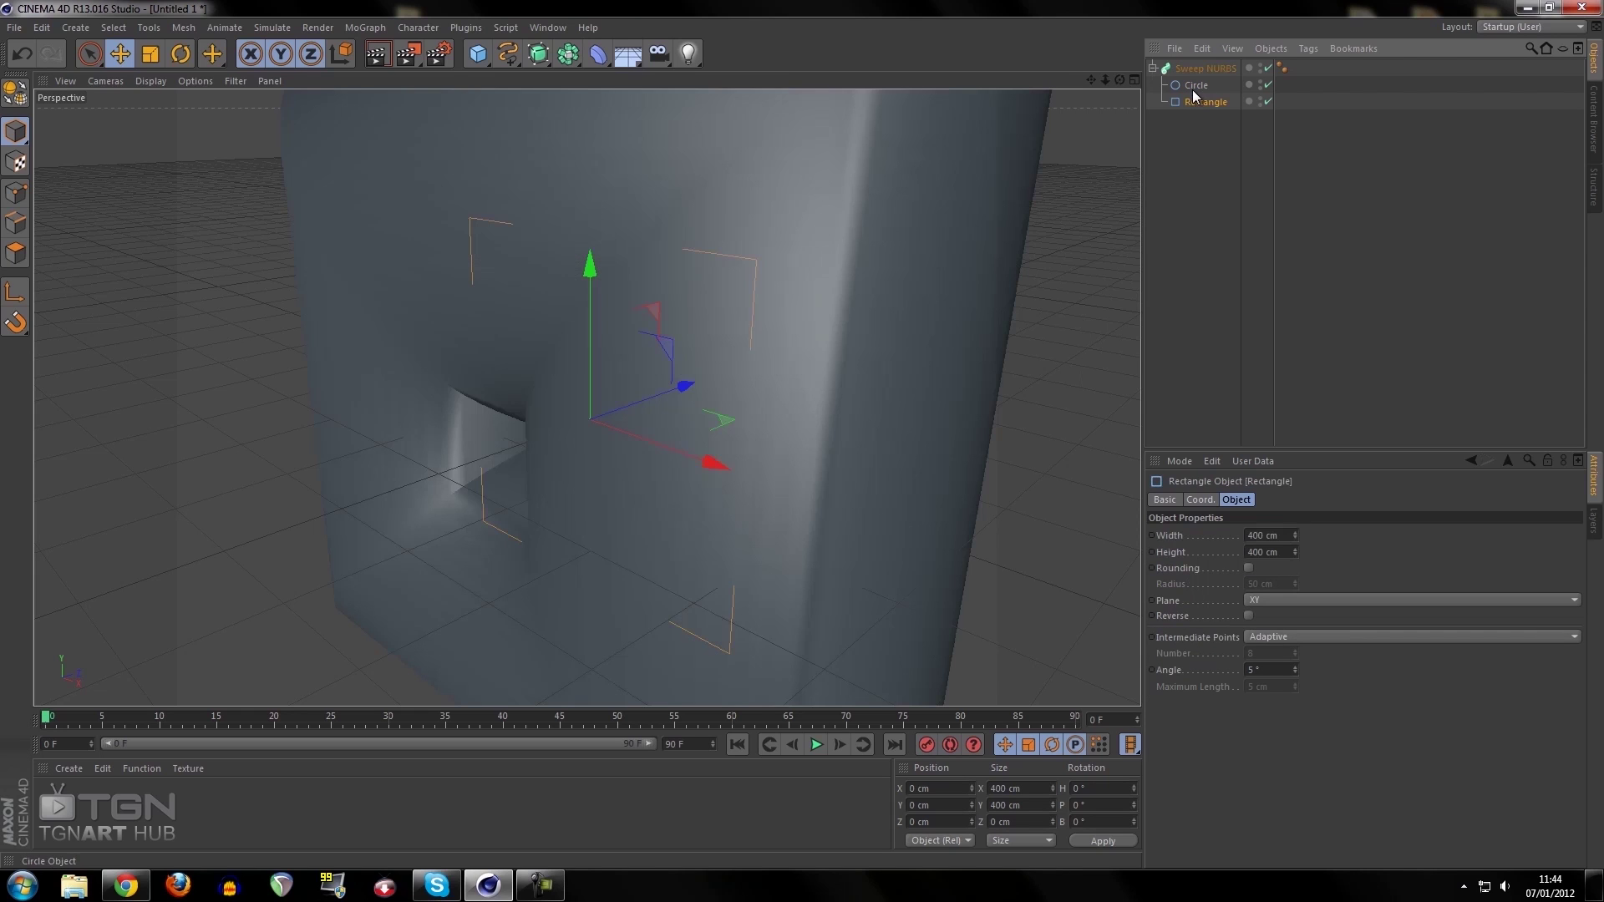
Enable Rounding on the Rectangle with a 200 cm radius
scroll(775, 338, down, 8)
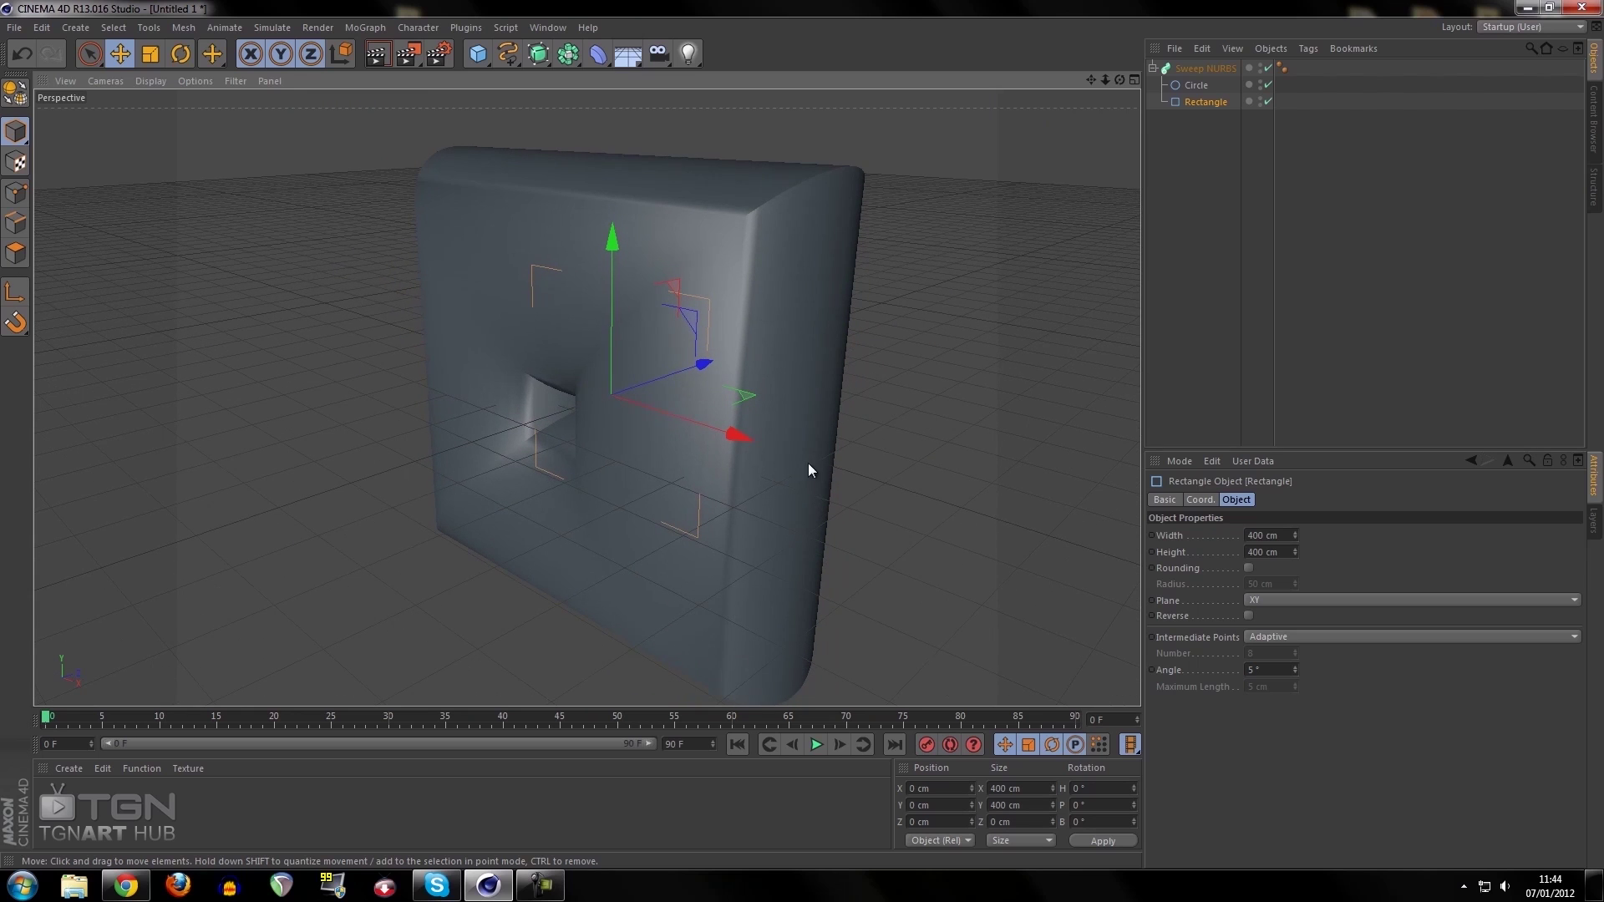
click(1249, 568)
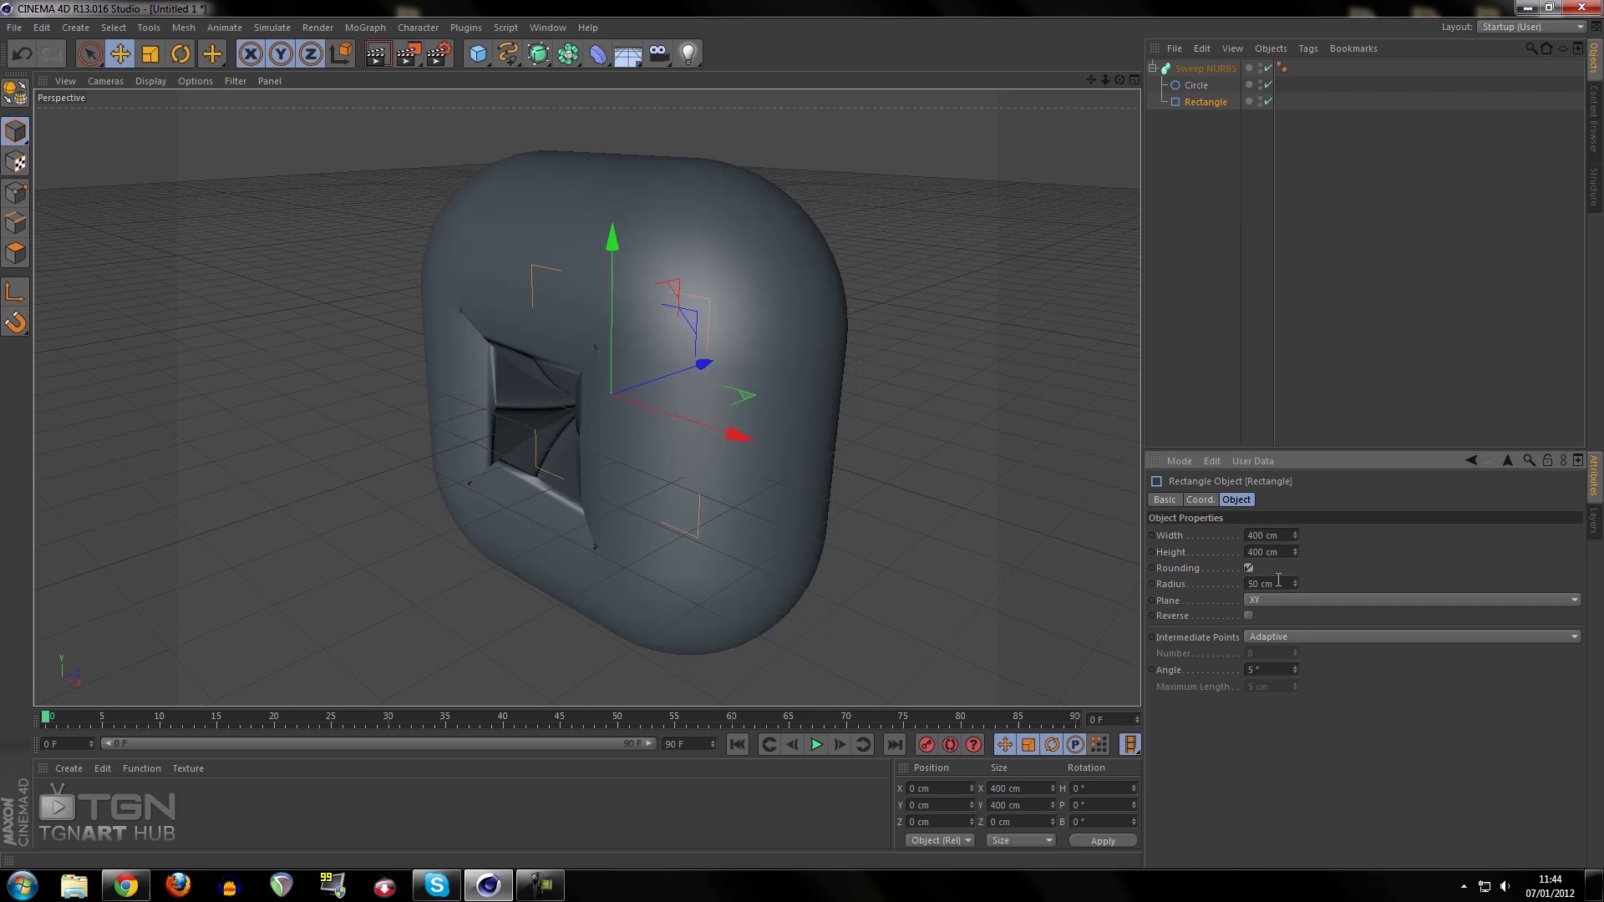
drag(1296, 583, 1296, 550)
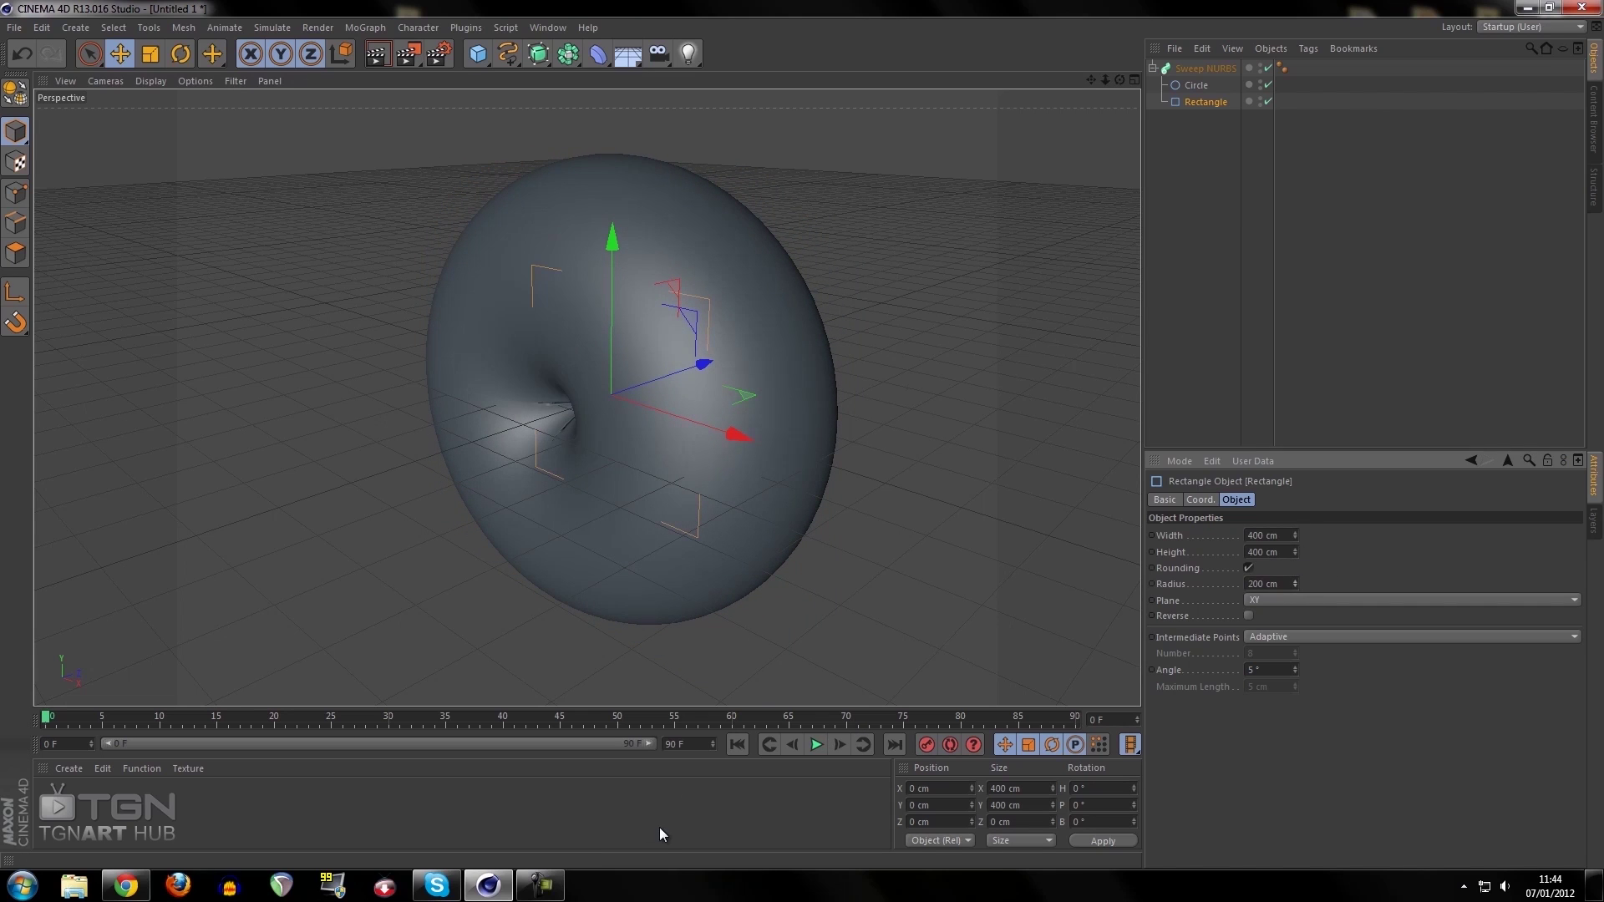
alt+drag(680, 530, 887, 411)
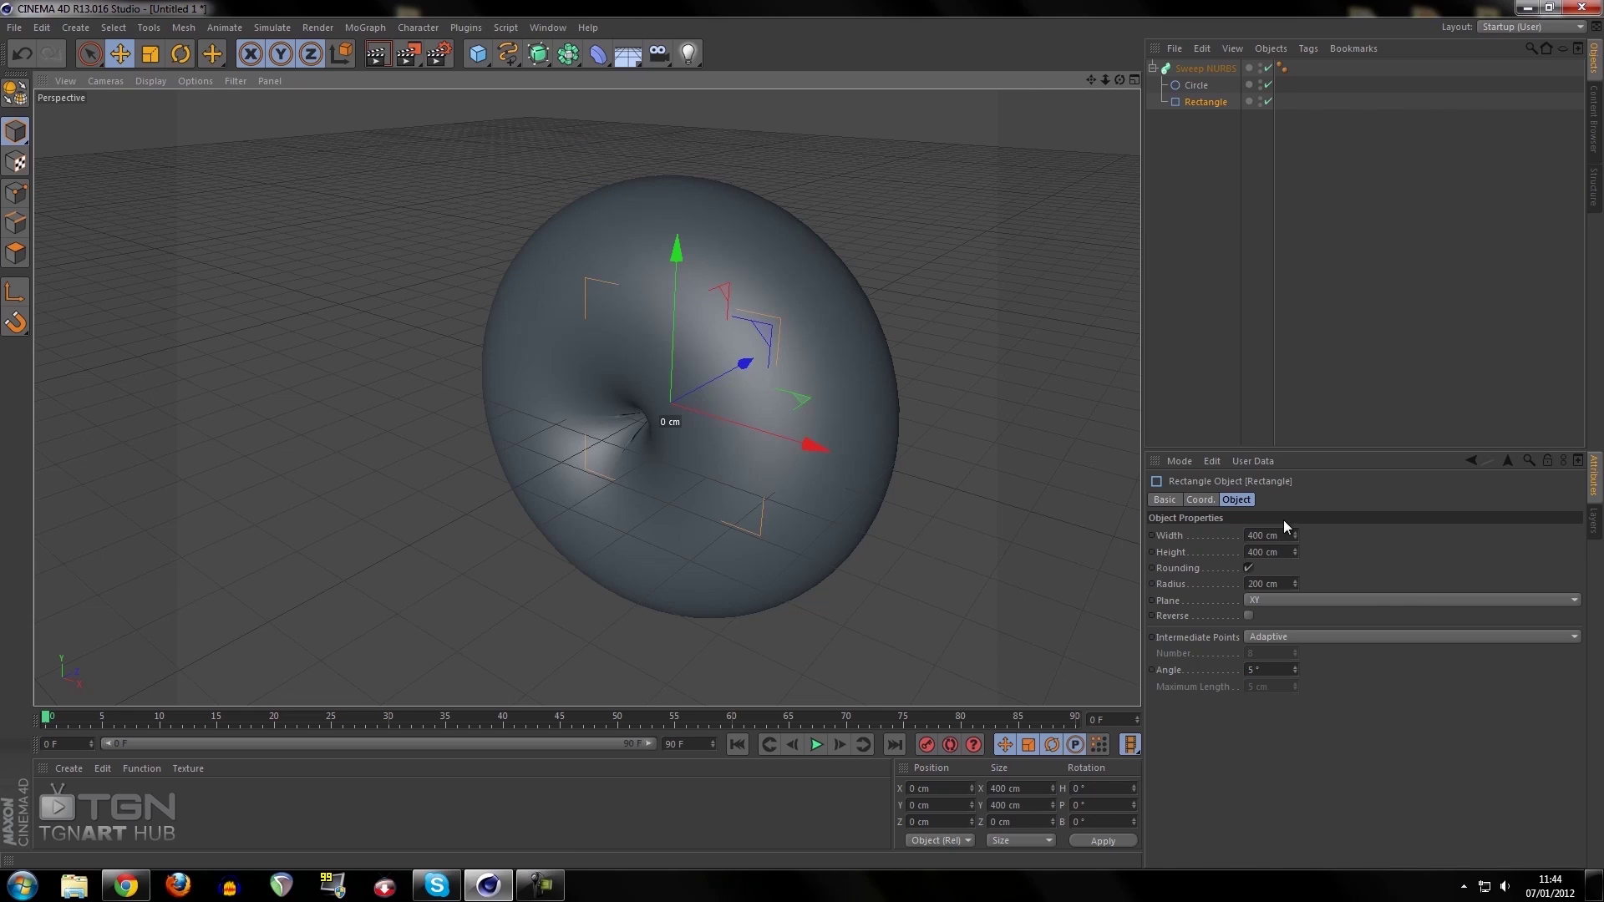
click(1194, 103)
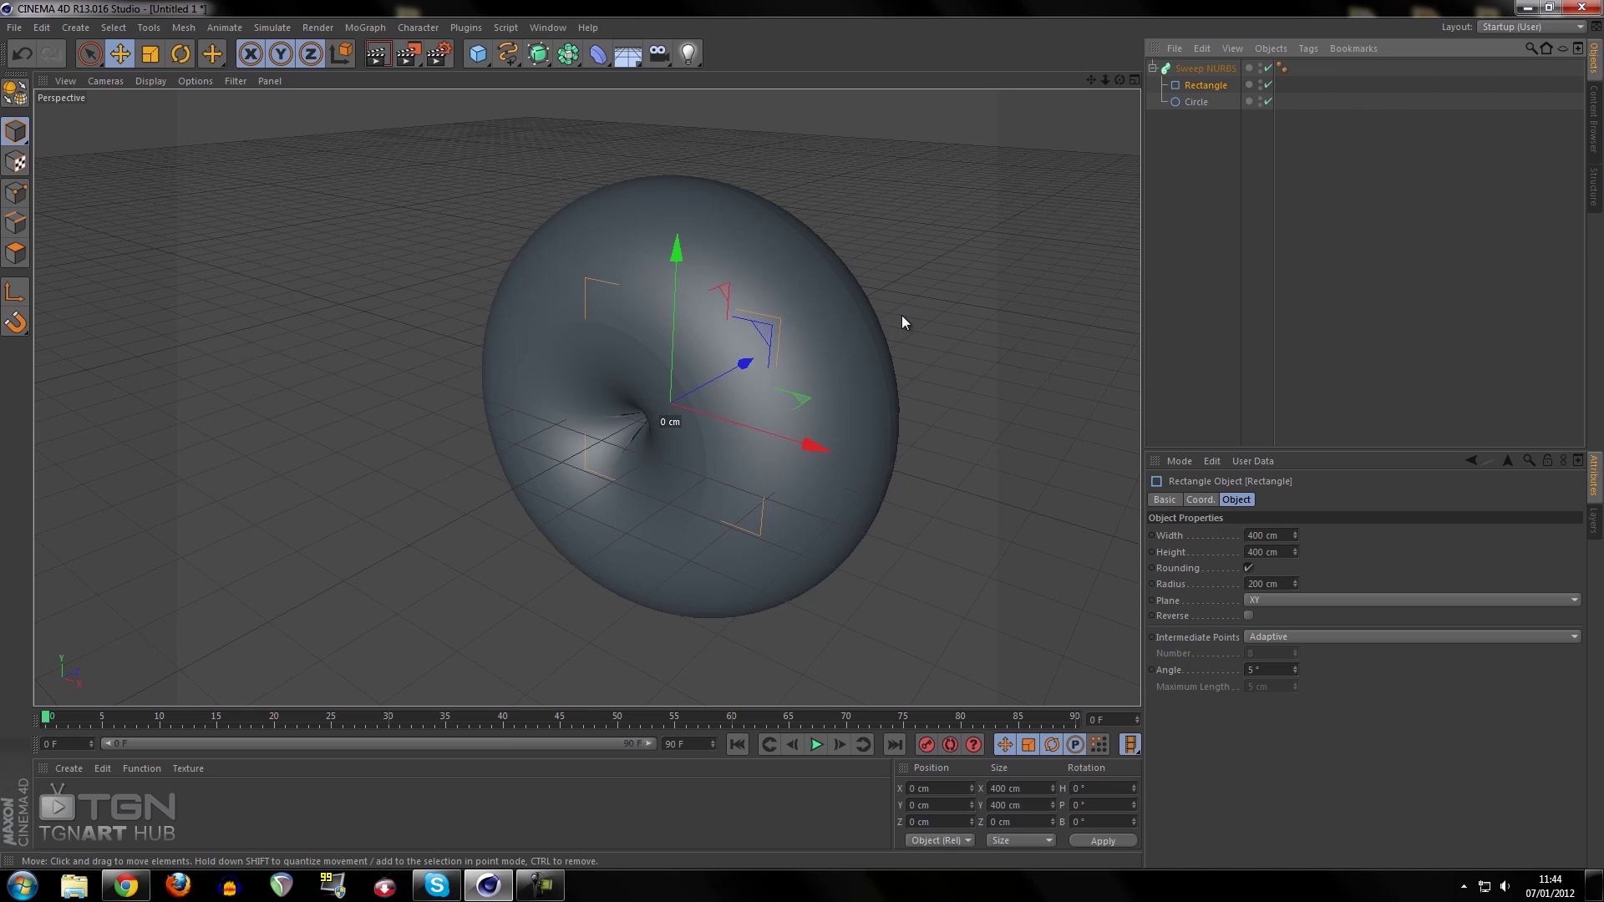
Resize the Rectangle profile to 186 cm wide by 21 cm high, flattening the sweep into a disc
alt+drag(901, 316, 755, 451)
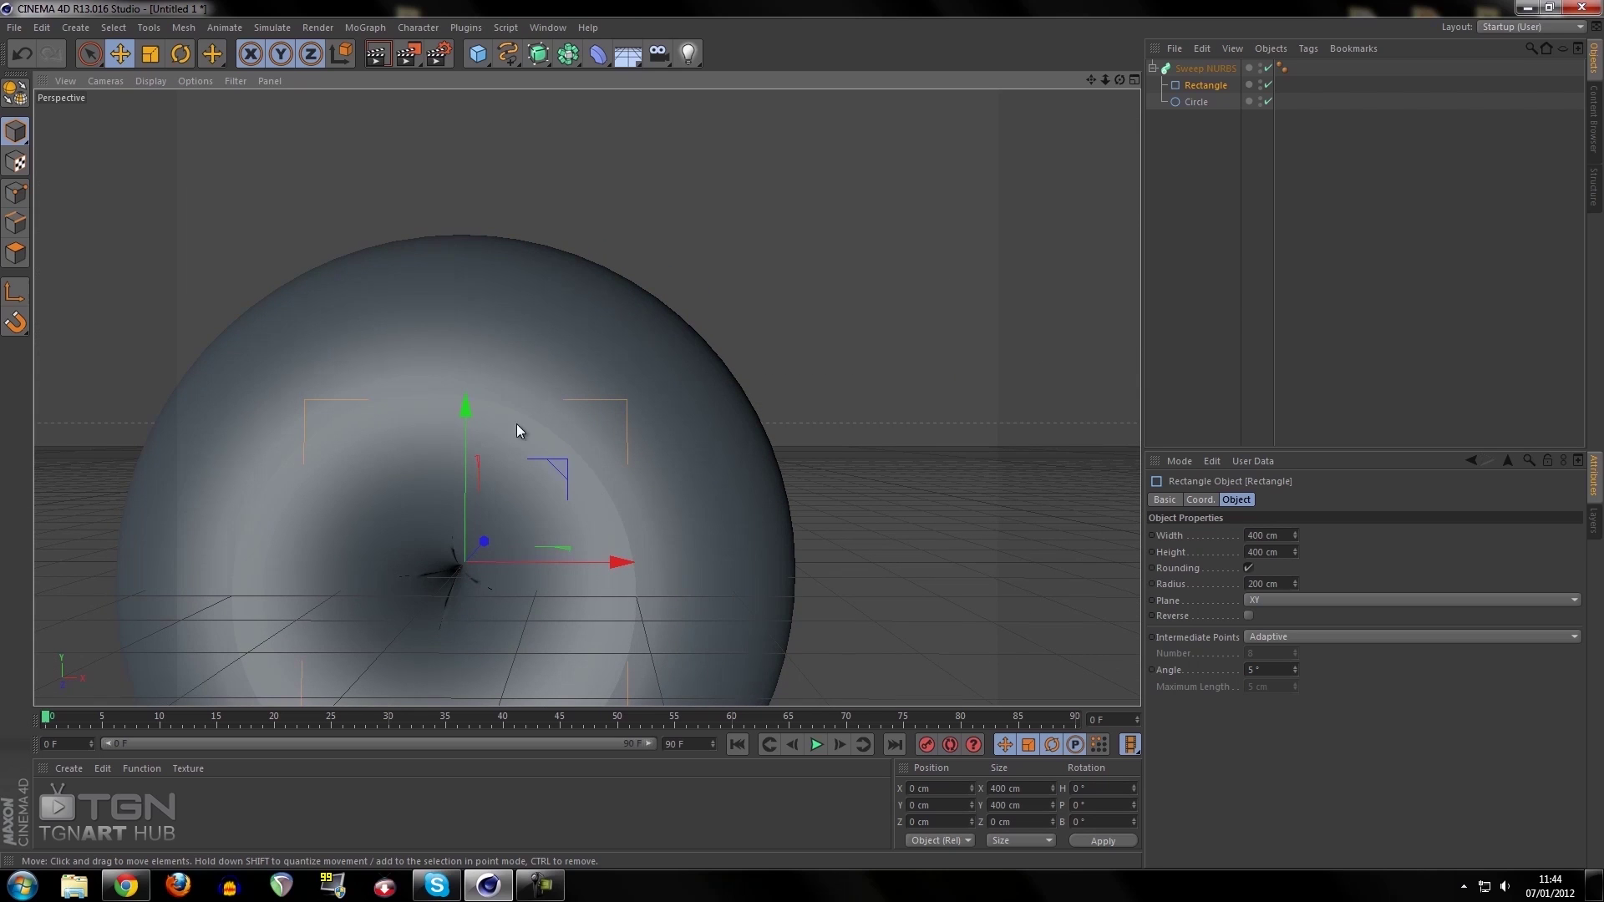
mouse_move(1294, 537)
mouse_down()
mouse_move(1310, 573)
mouse_move(1295, 539)
mouse_up()
alt+drag(501, 359, 802, 376)
mouse_move(1300, 551)
mouse_down()
mouse_move(1311, 578)
mouse_move(1300, 509)
mouse_move(1296, 534)
mouse_up()
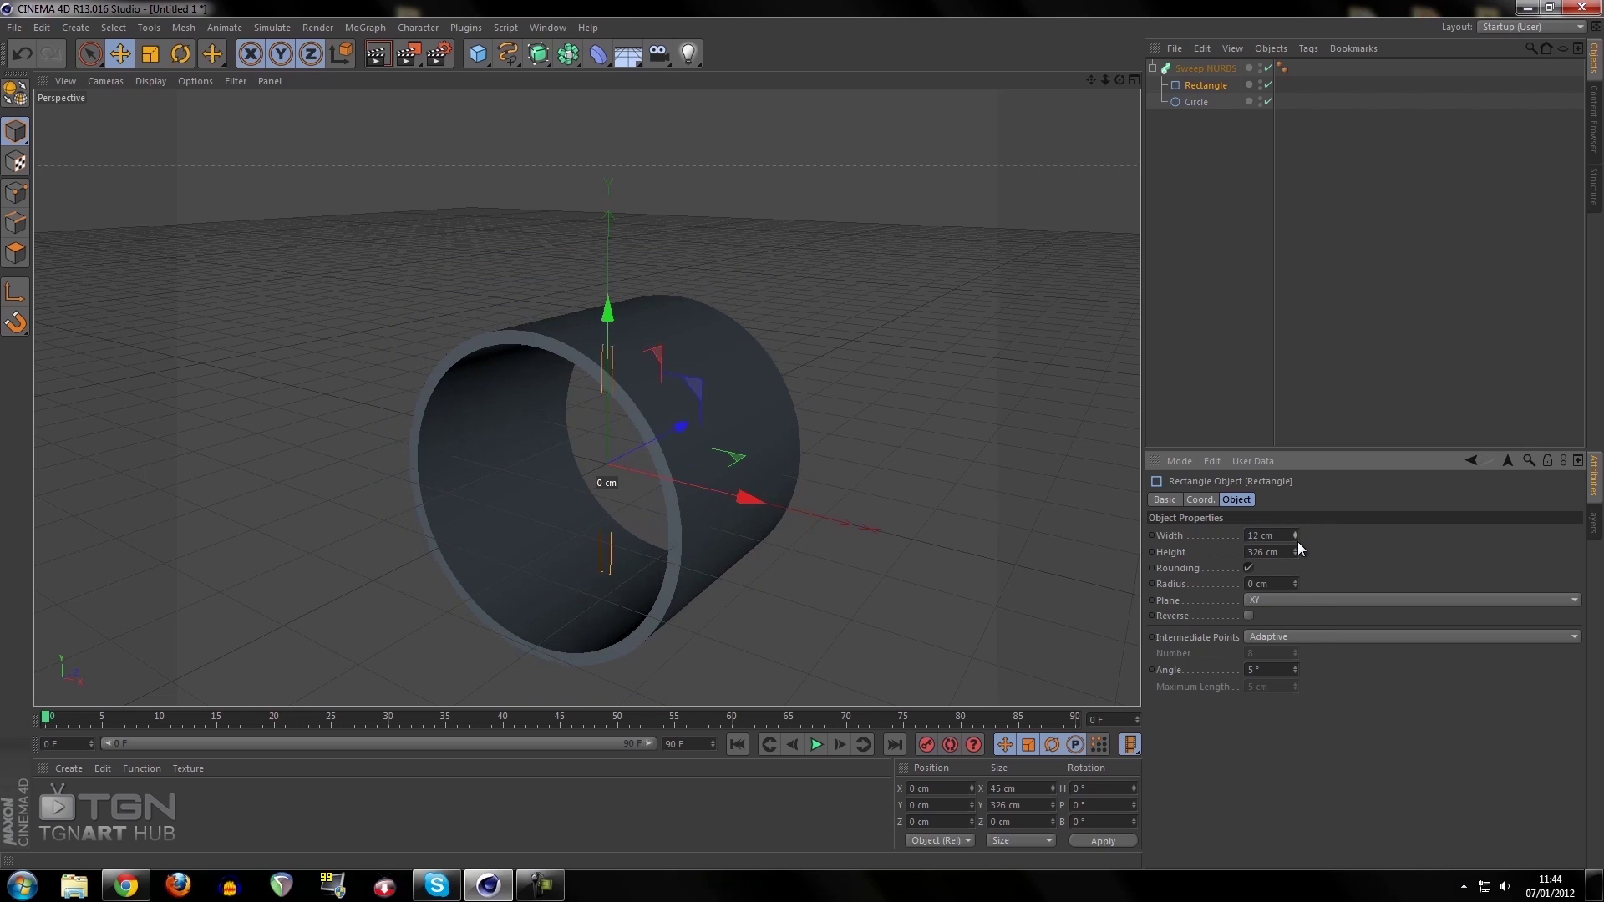
click(1296, 535)
click(1296, 534)
mouse_move(1296, 553)
mouse_down()
mouse_move(1304, 595)
mouse_move(1277, 581)
mouse_move(1305, 562)
mouse_move(1293, 526)
mouse_up()
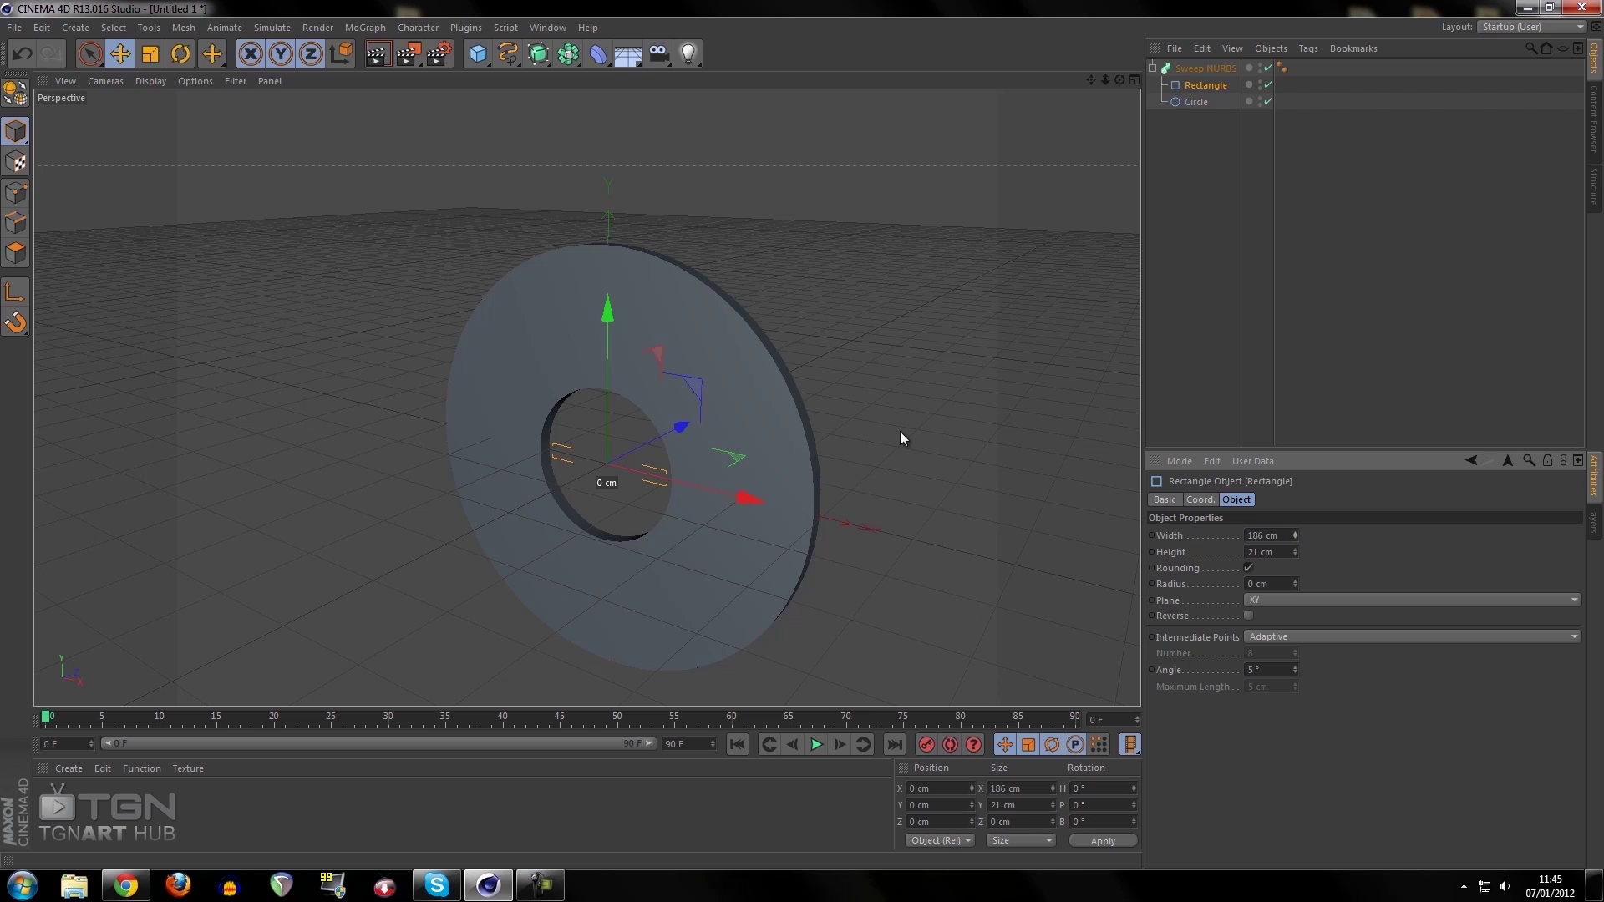
alt+drag(941, 433, 746, 309)
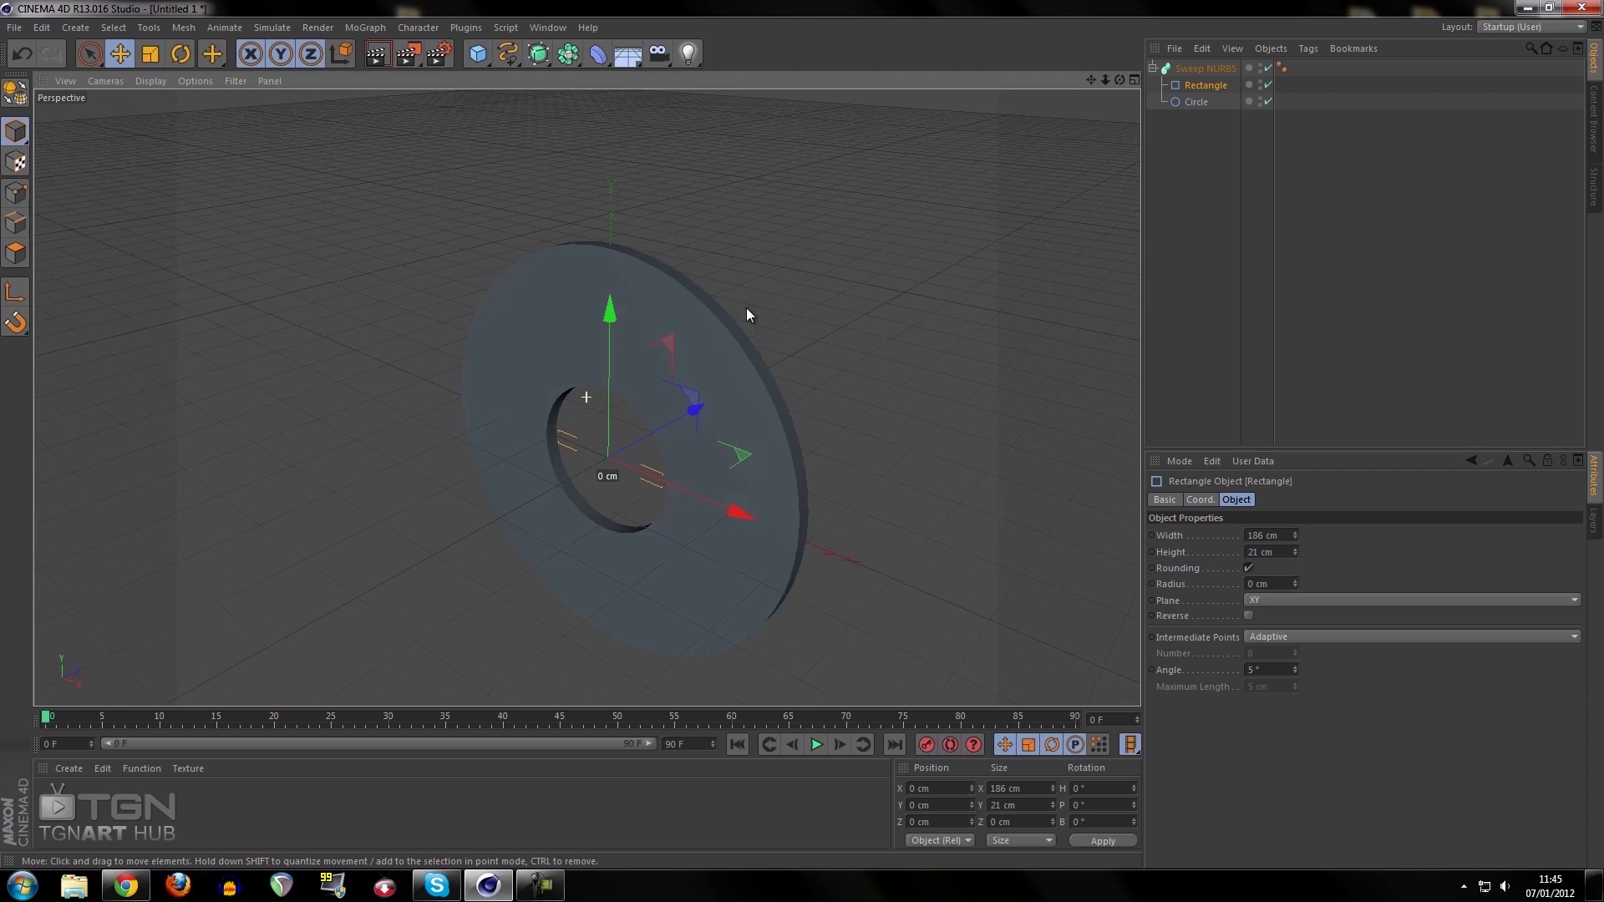
Move the Circle above the Rectangle and round the rectangle's corners to 10.5 cm
click(1196, 101)
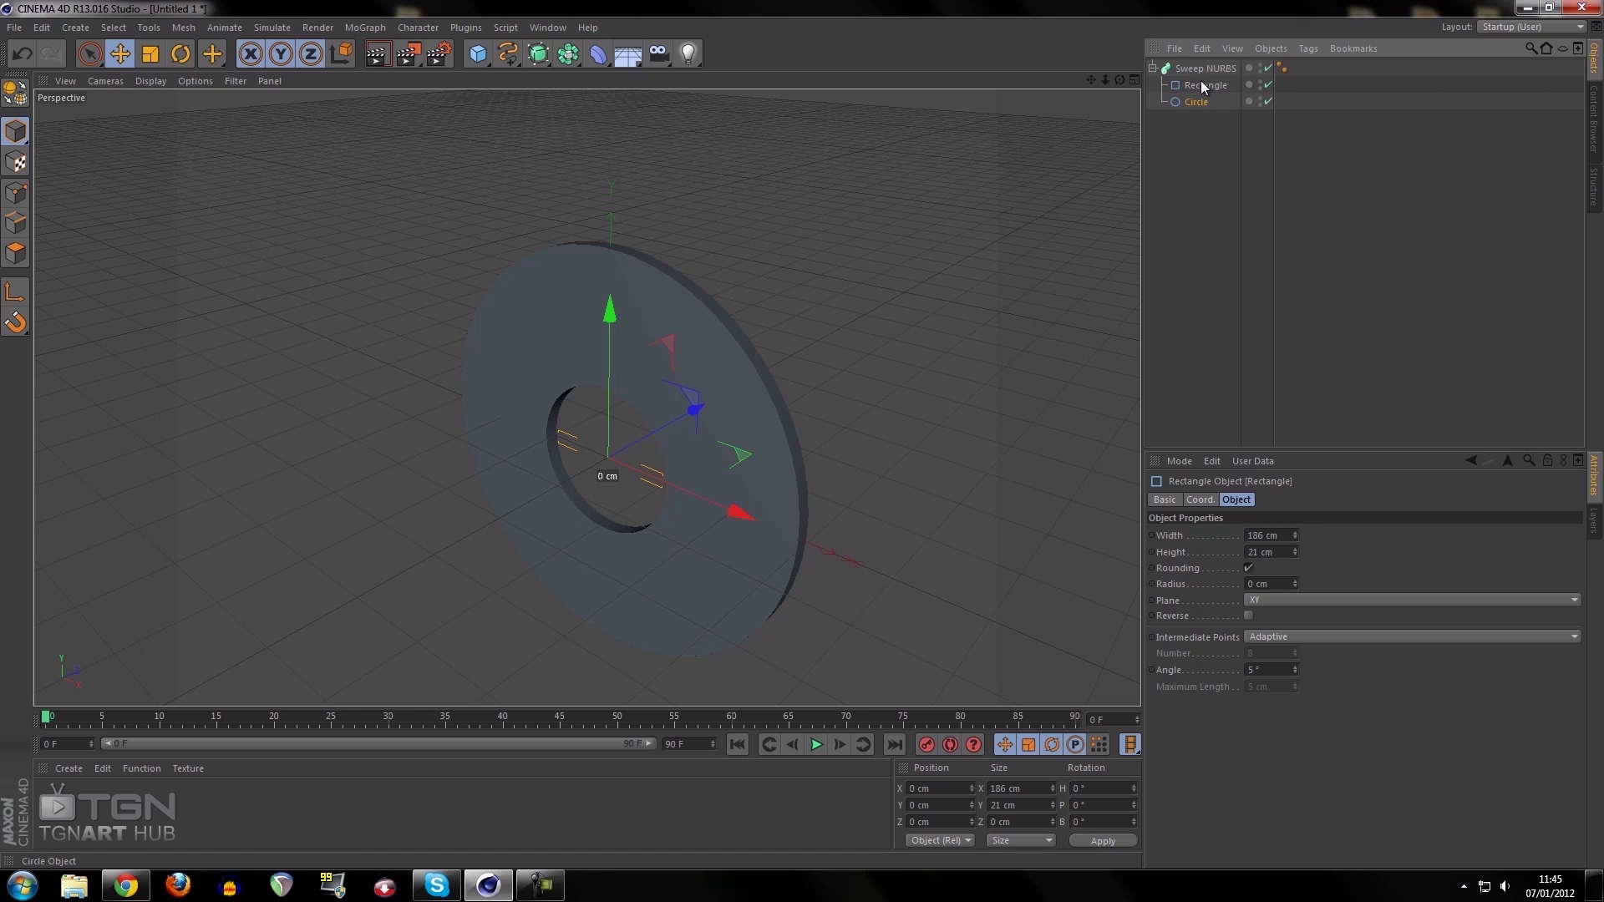
drag(1200, 84, 1200, 80)
alt+drag(860, 418, 910, 347)
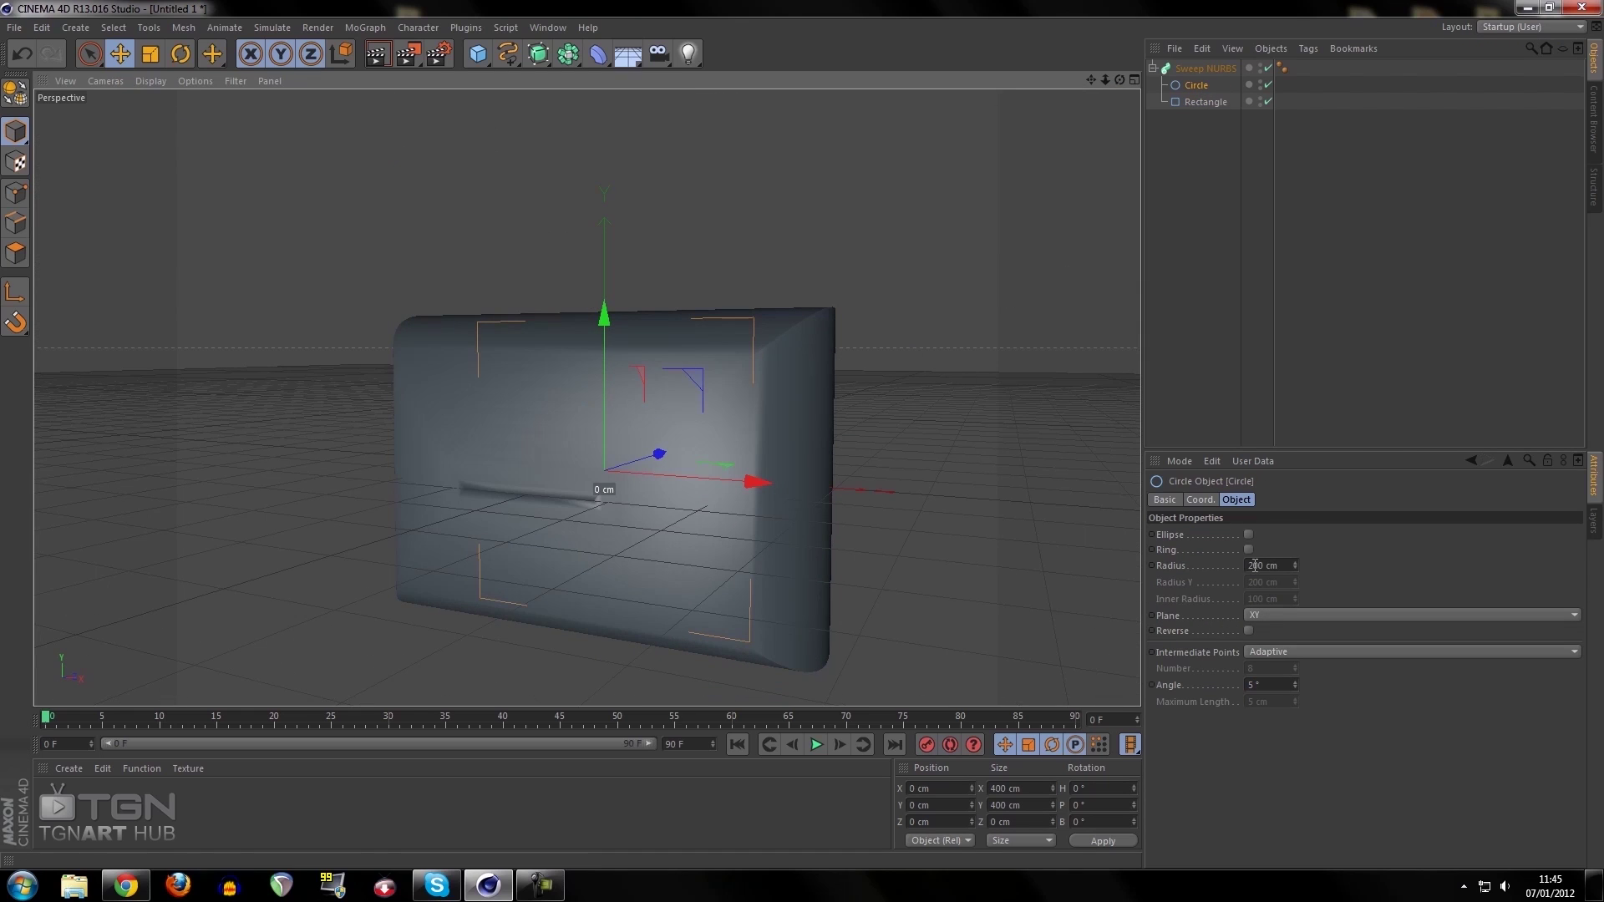
click(1205, 101)
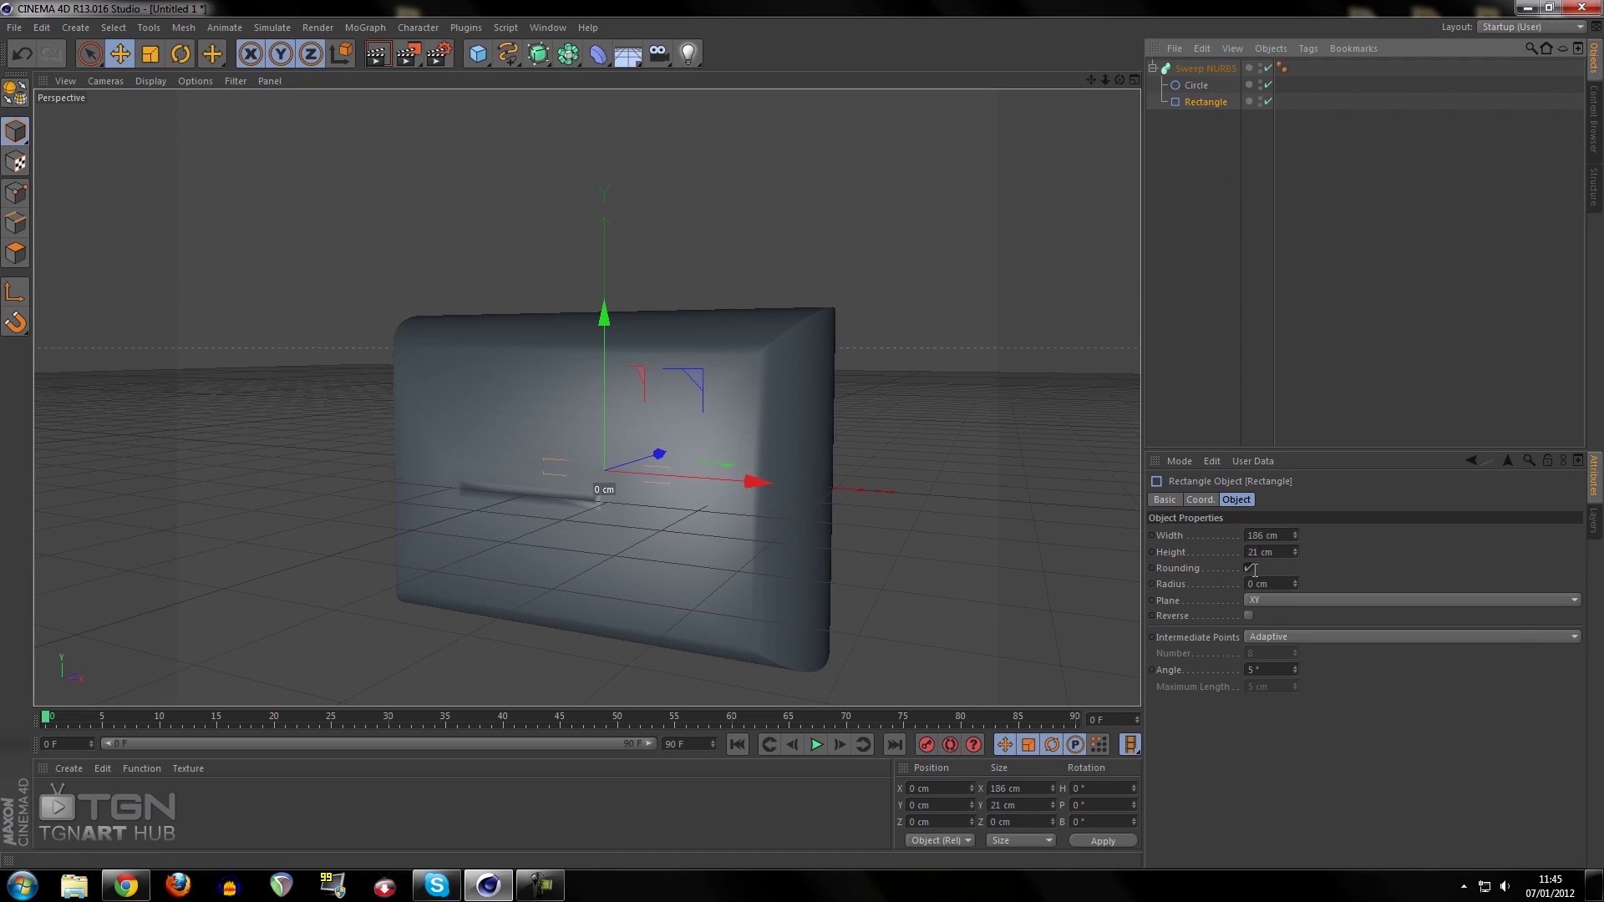
drag(1296, 582, 1298, 578)
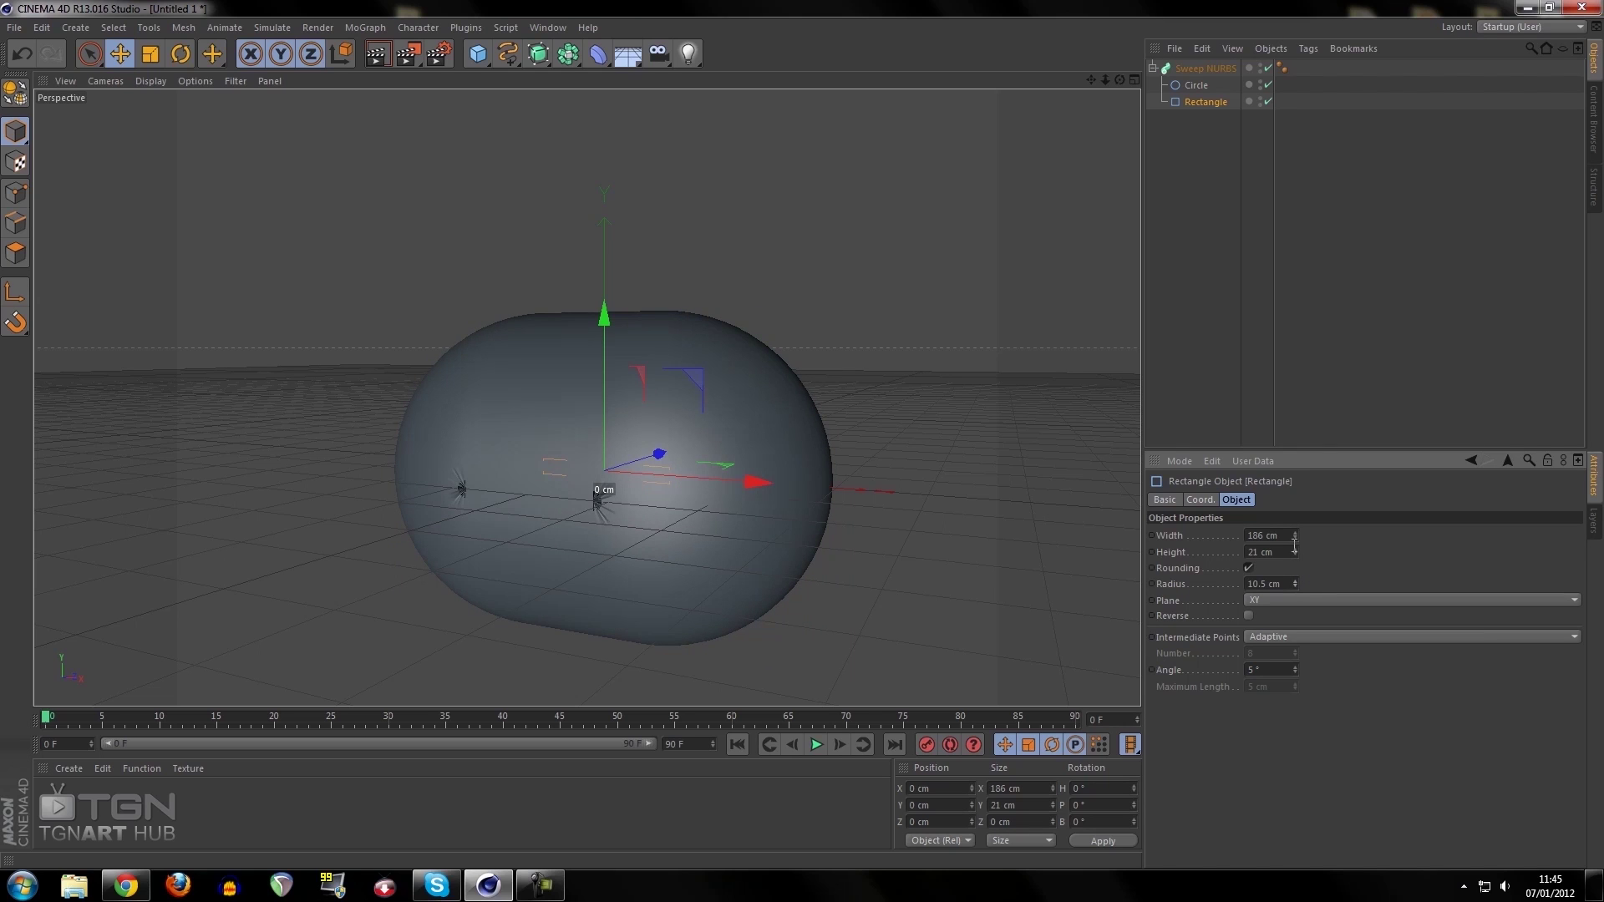
Set the Circle radius to 1 cm for a thin tube
click(1184, 68)
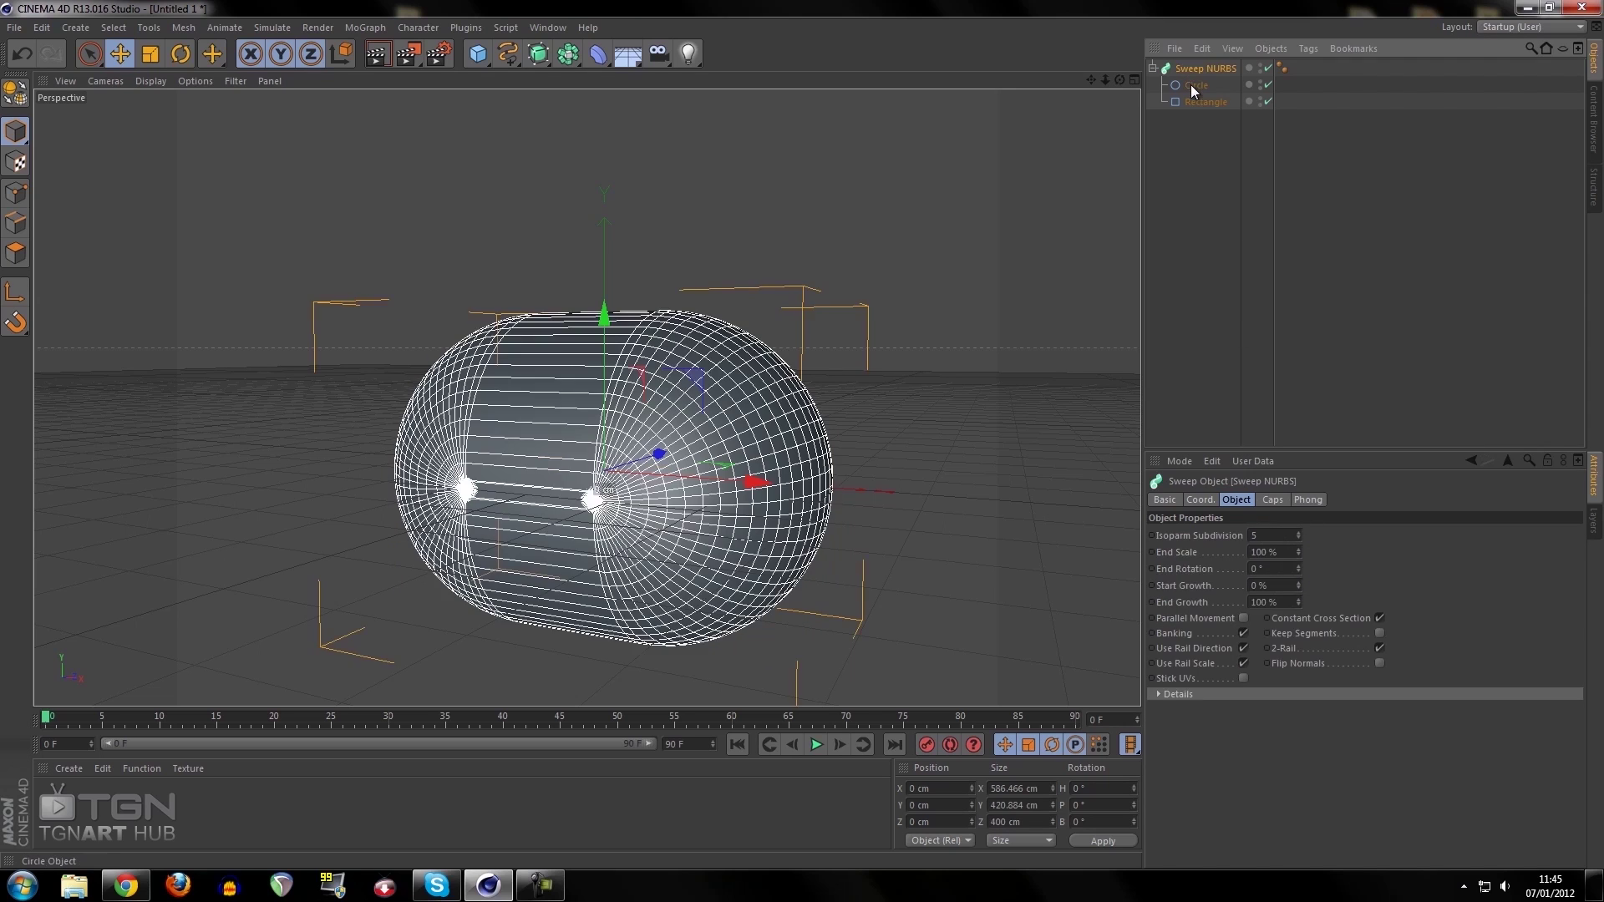
click(1191, 85)
double_click(1263, 566)
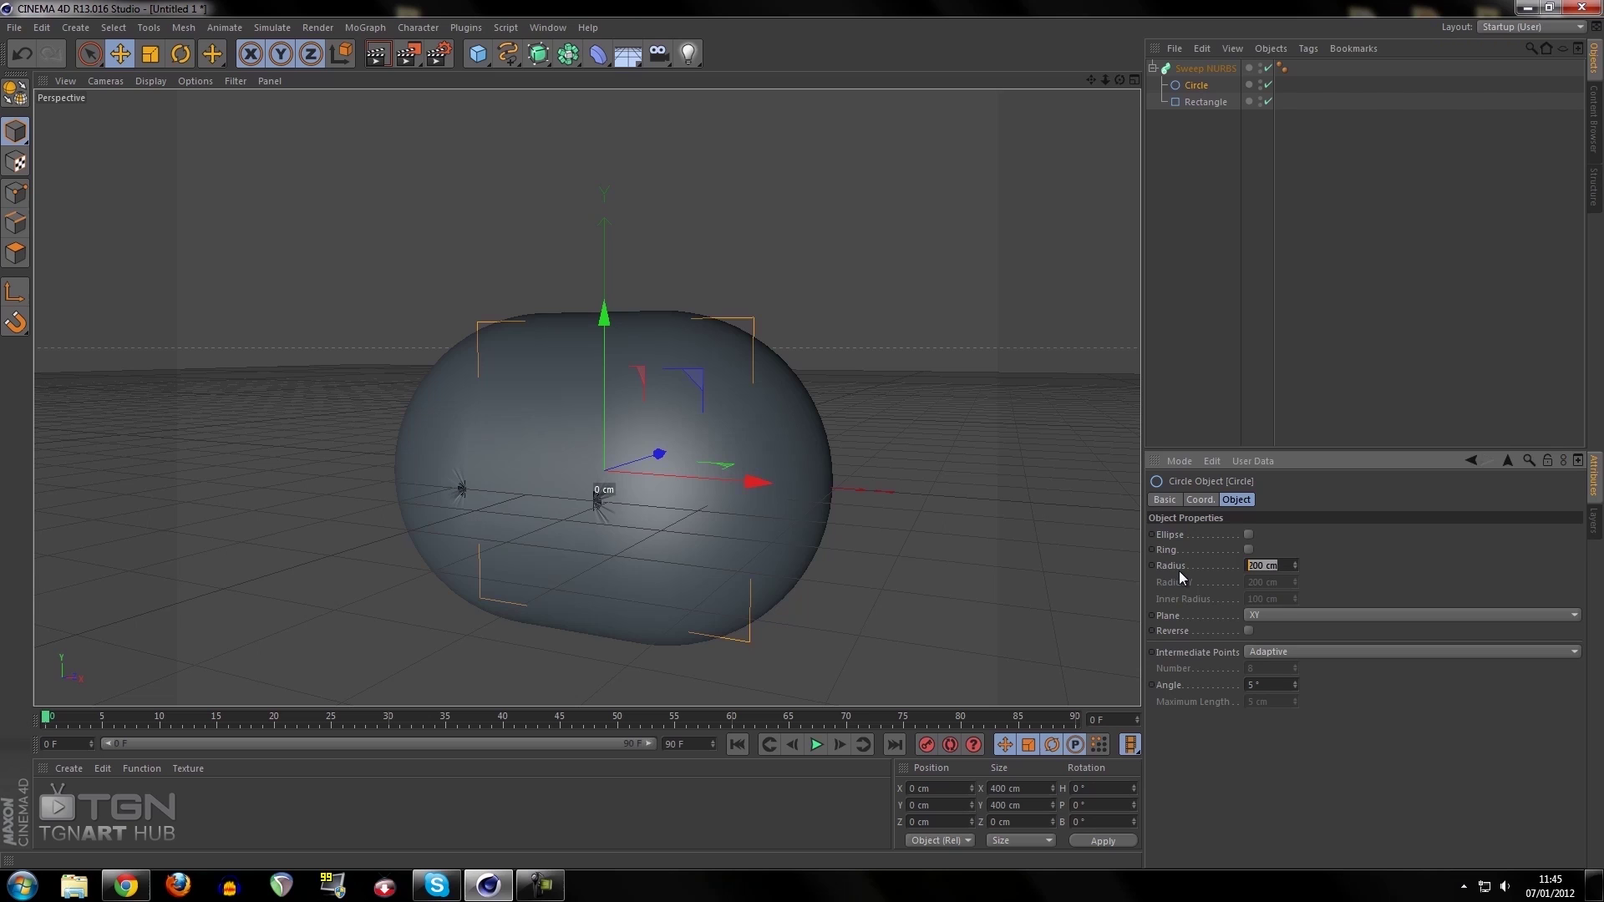
text(1)
key(Return)
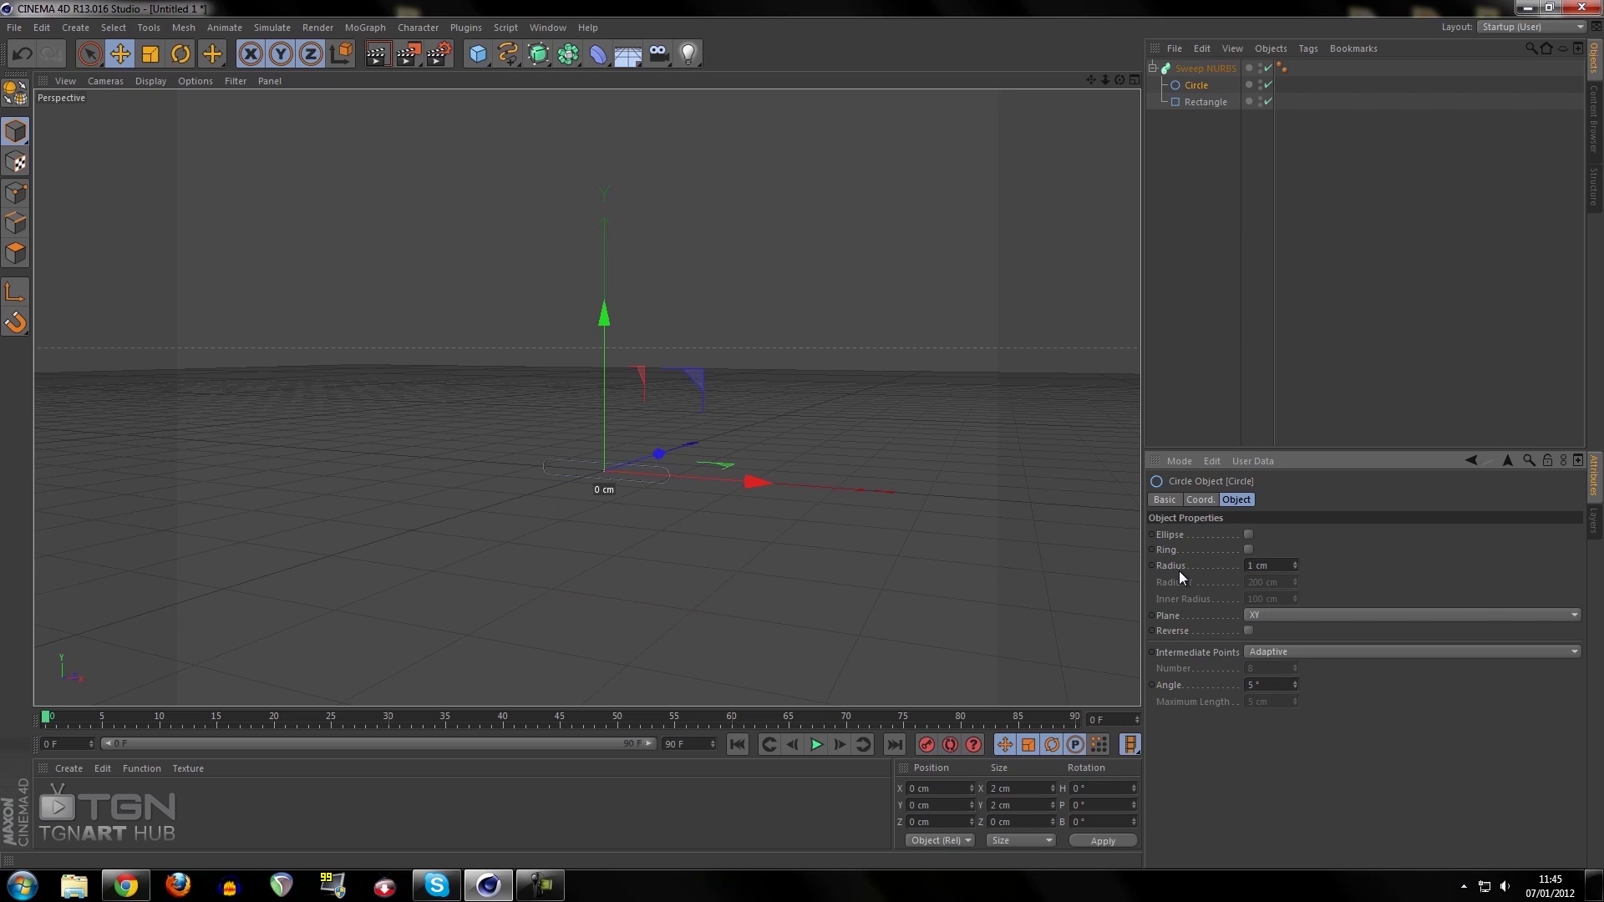
scroll(640, 482, up, 5)
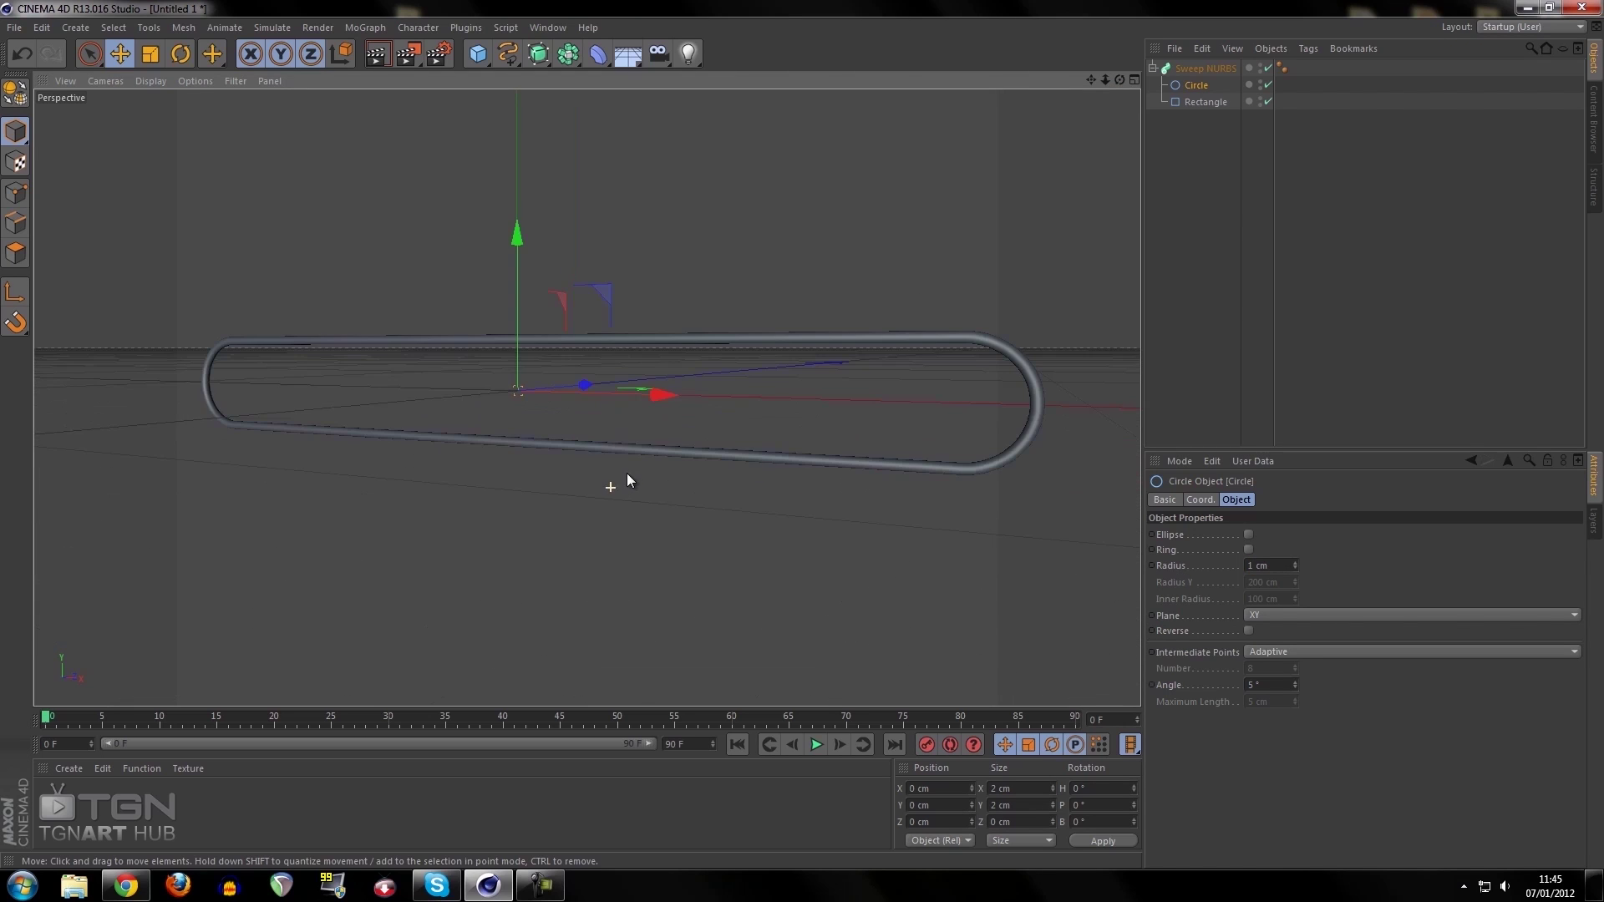
alt+drag(628, 479, 669, 545)
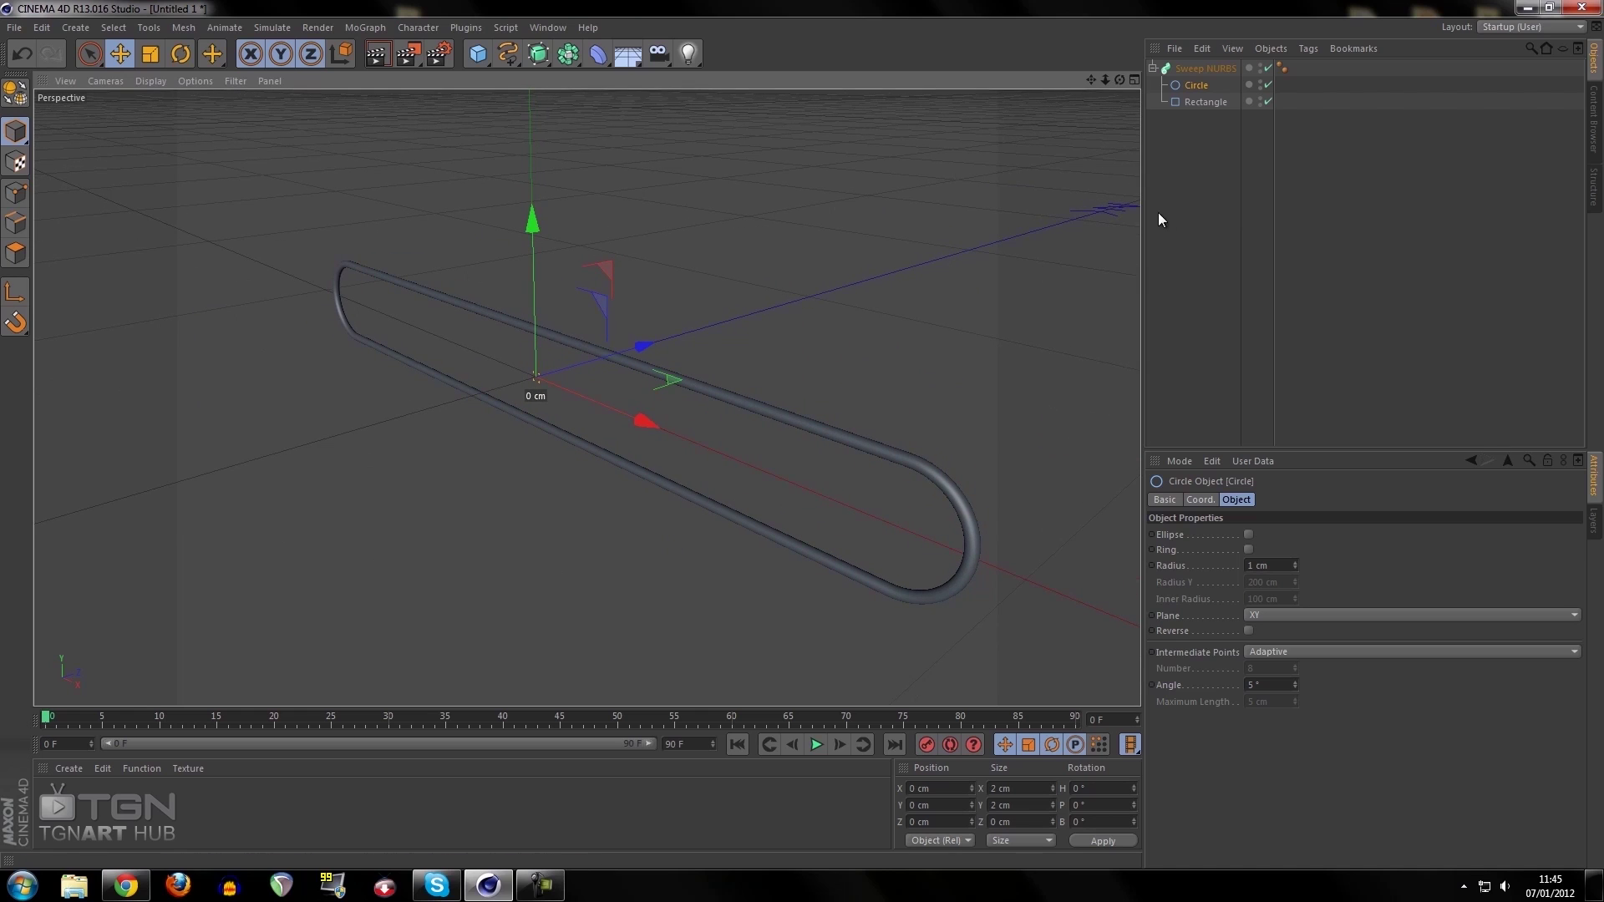
Set the Rectangle to 10 cm wide and 18 cm high
click(1203, 108)
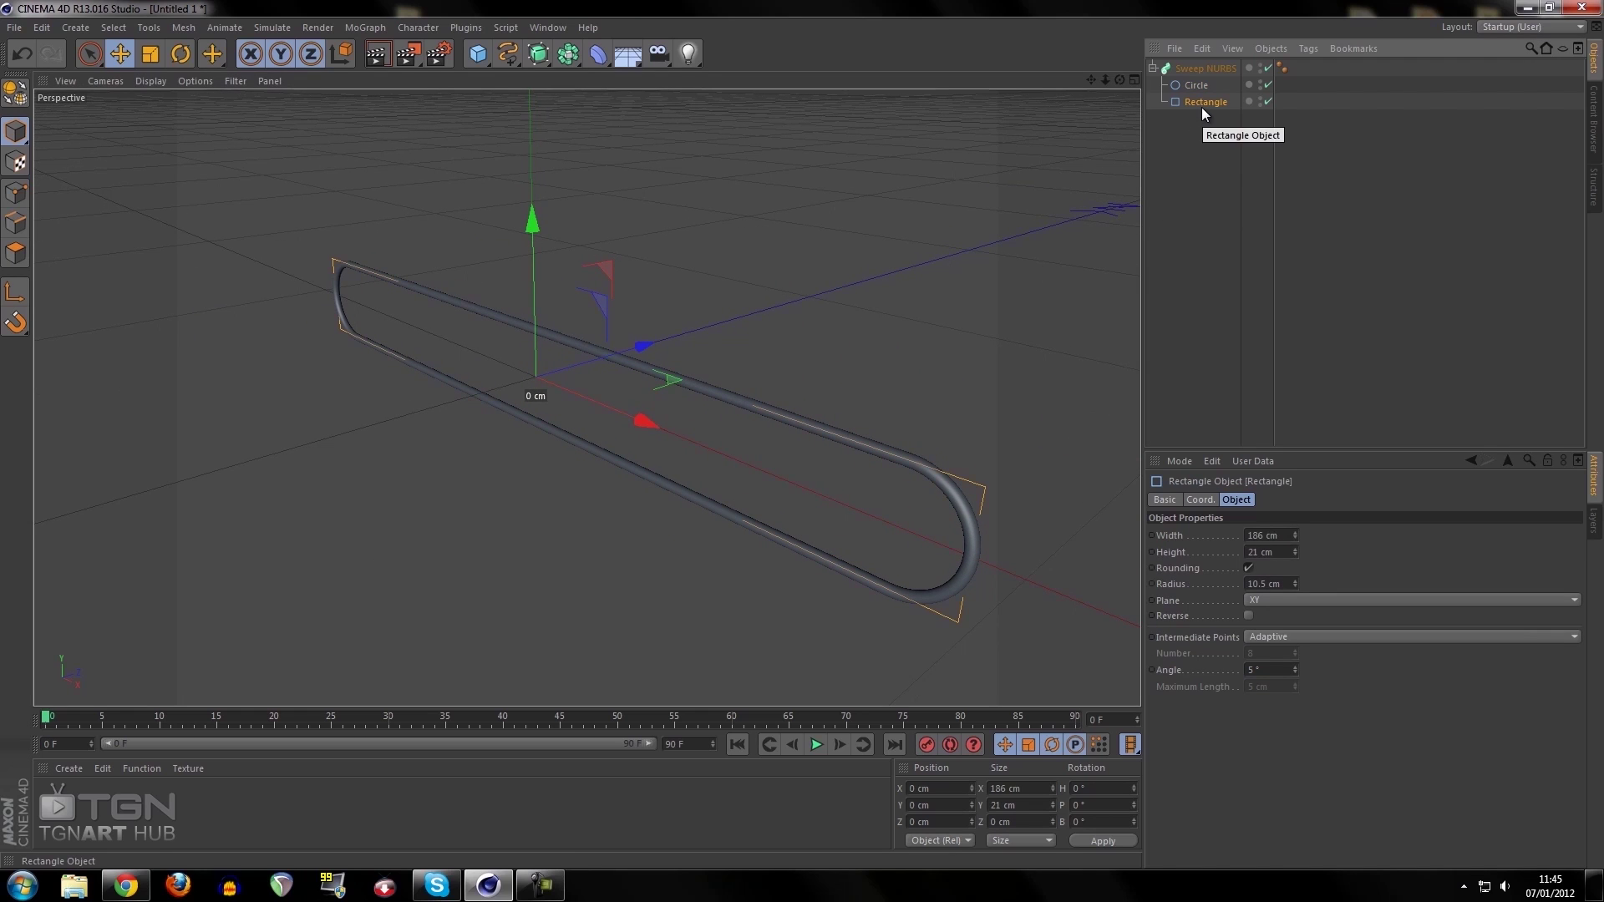
click(1281, 534)
text(10)
key(Tab)
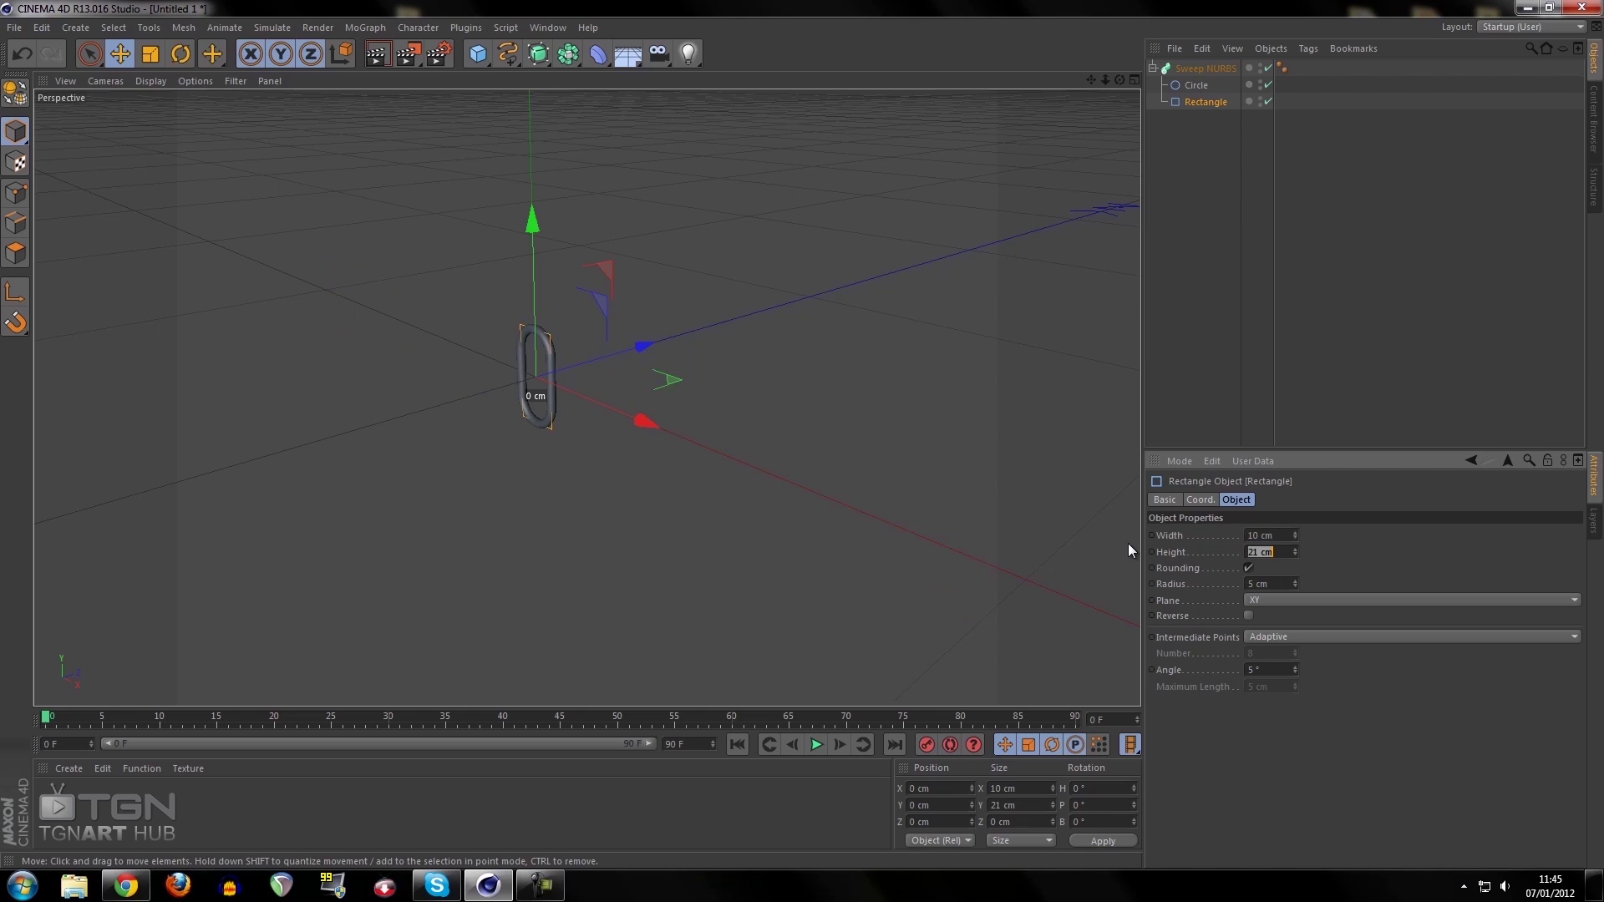
text(18)
key(Return)
alt+drag(584, 522, 749, 520)
scroll(652, 361, up, 5)
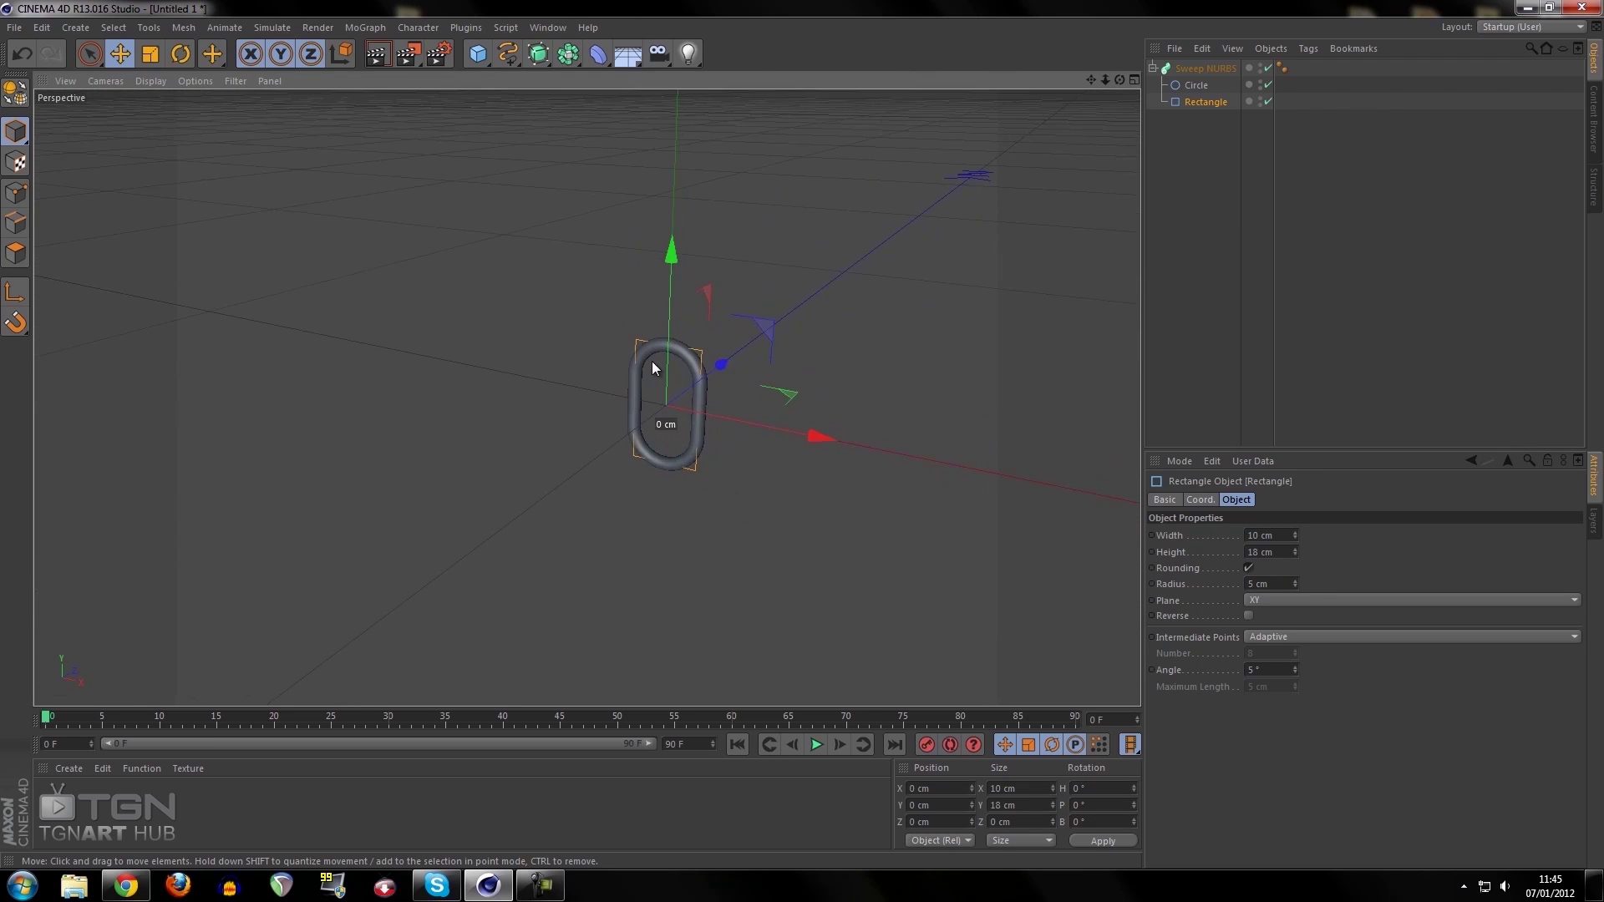
Set the Rectangle height to 18 cm and its corner radius to 5 cm
scroll(658, 359, up, 1)
click(985, 414)
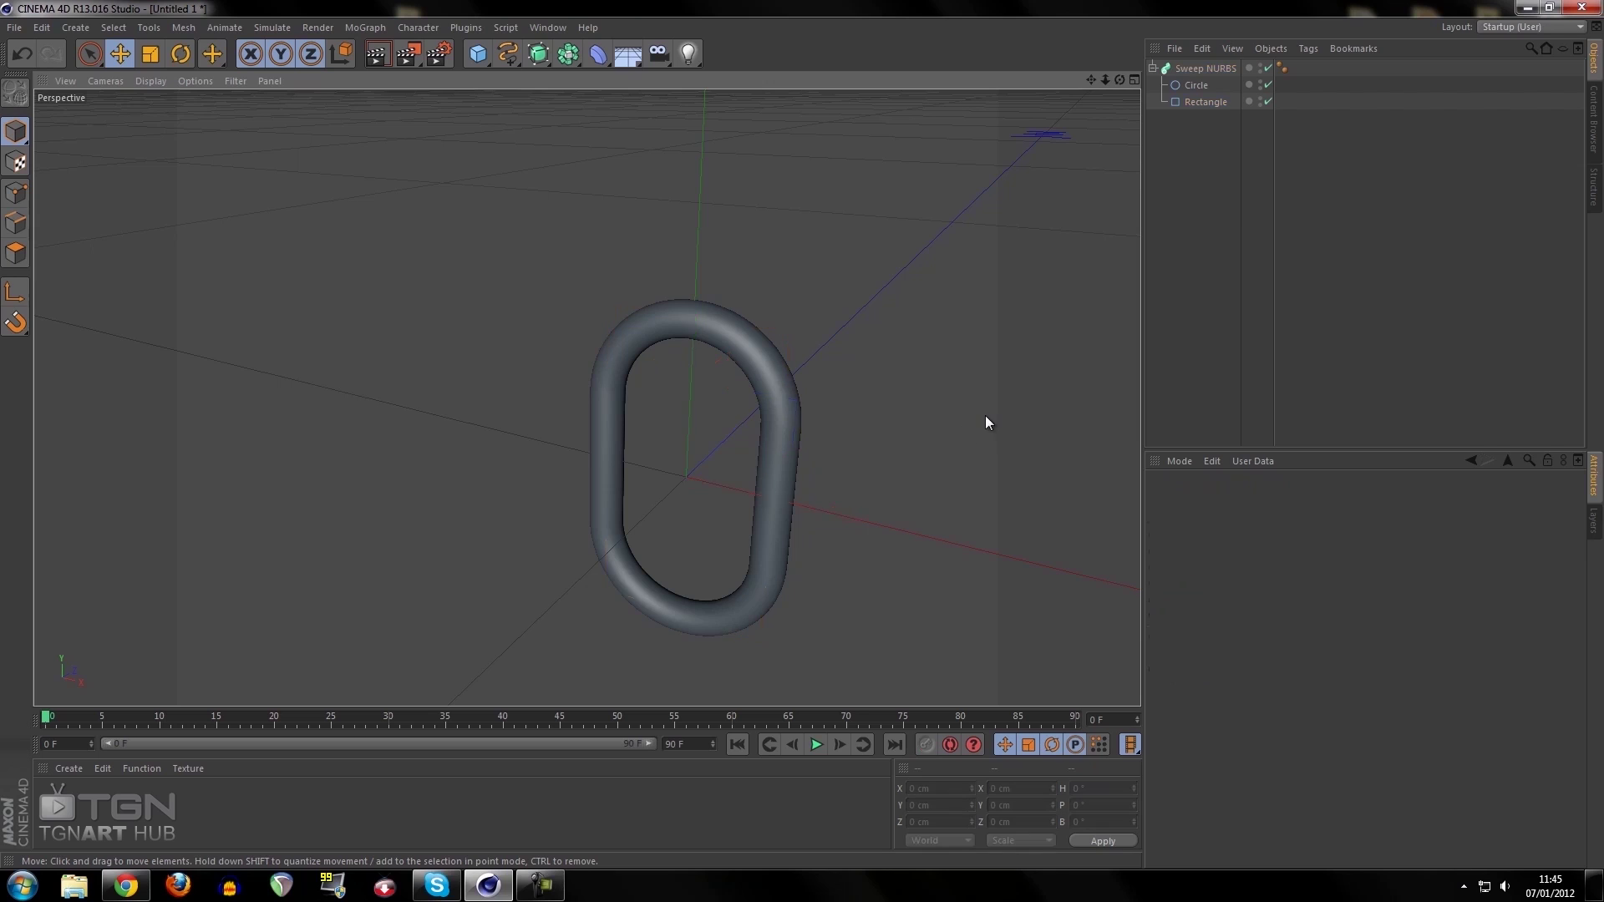
click(1201, 101)
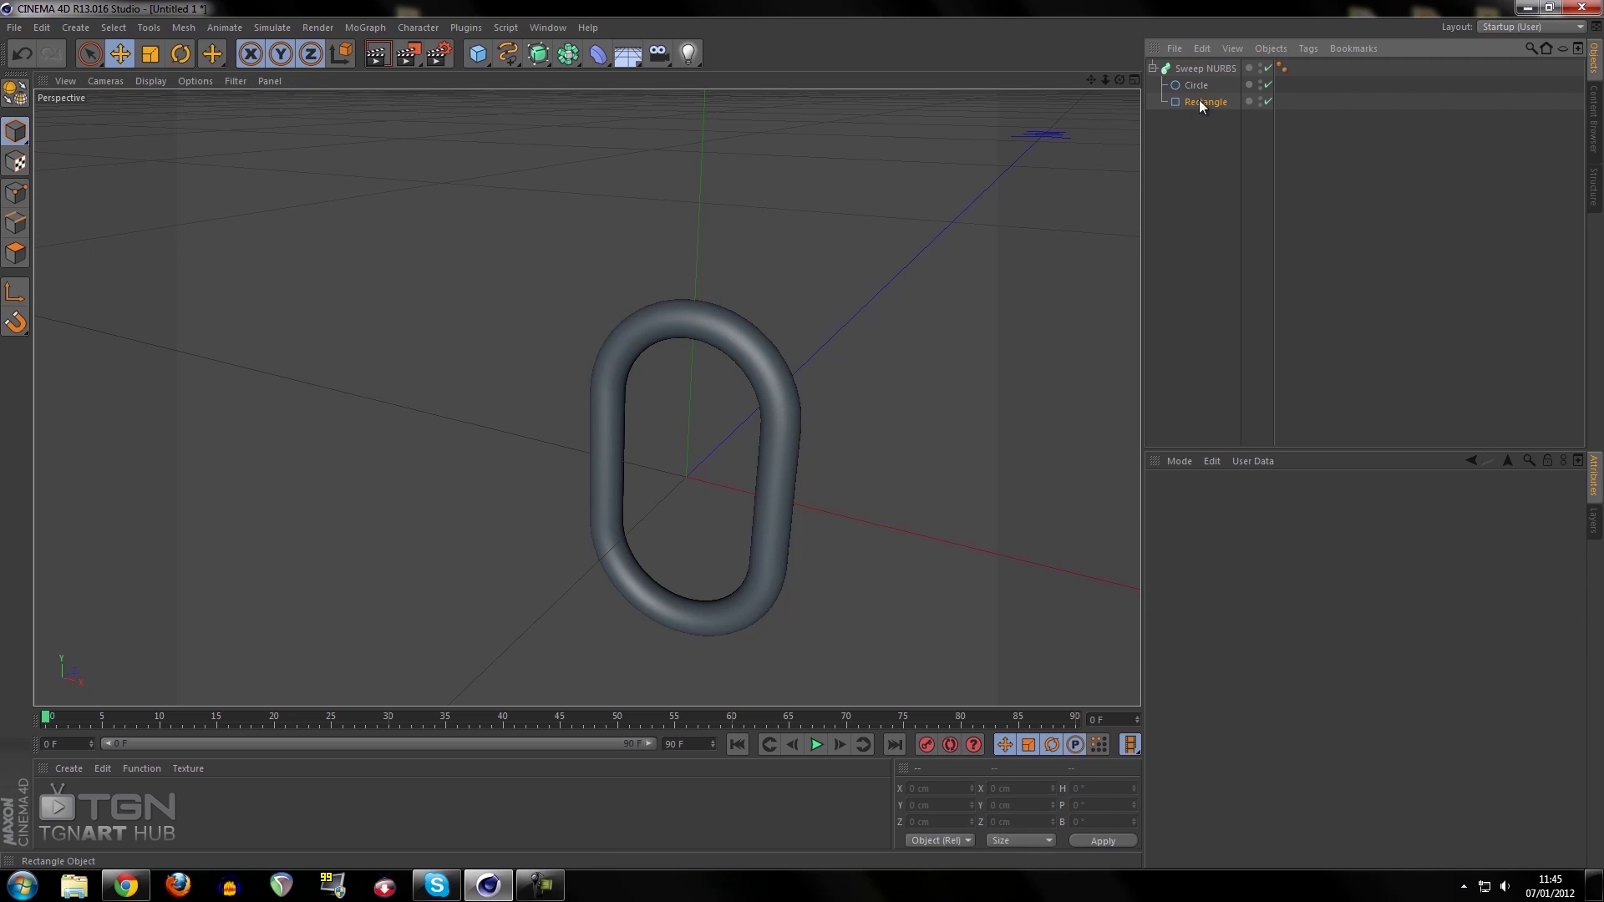
drag(1296, 550, 1295, 553)
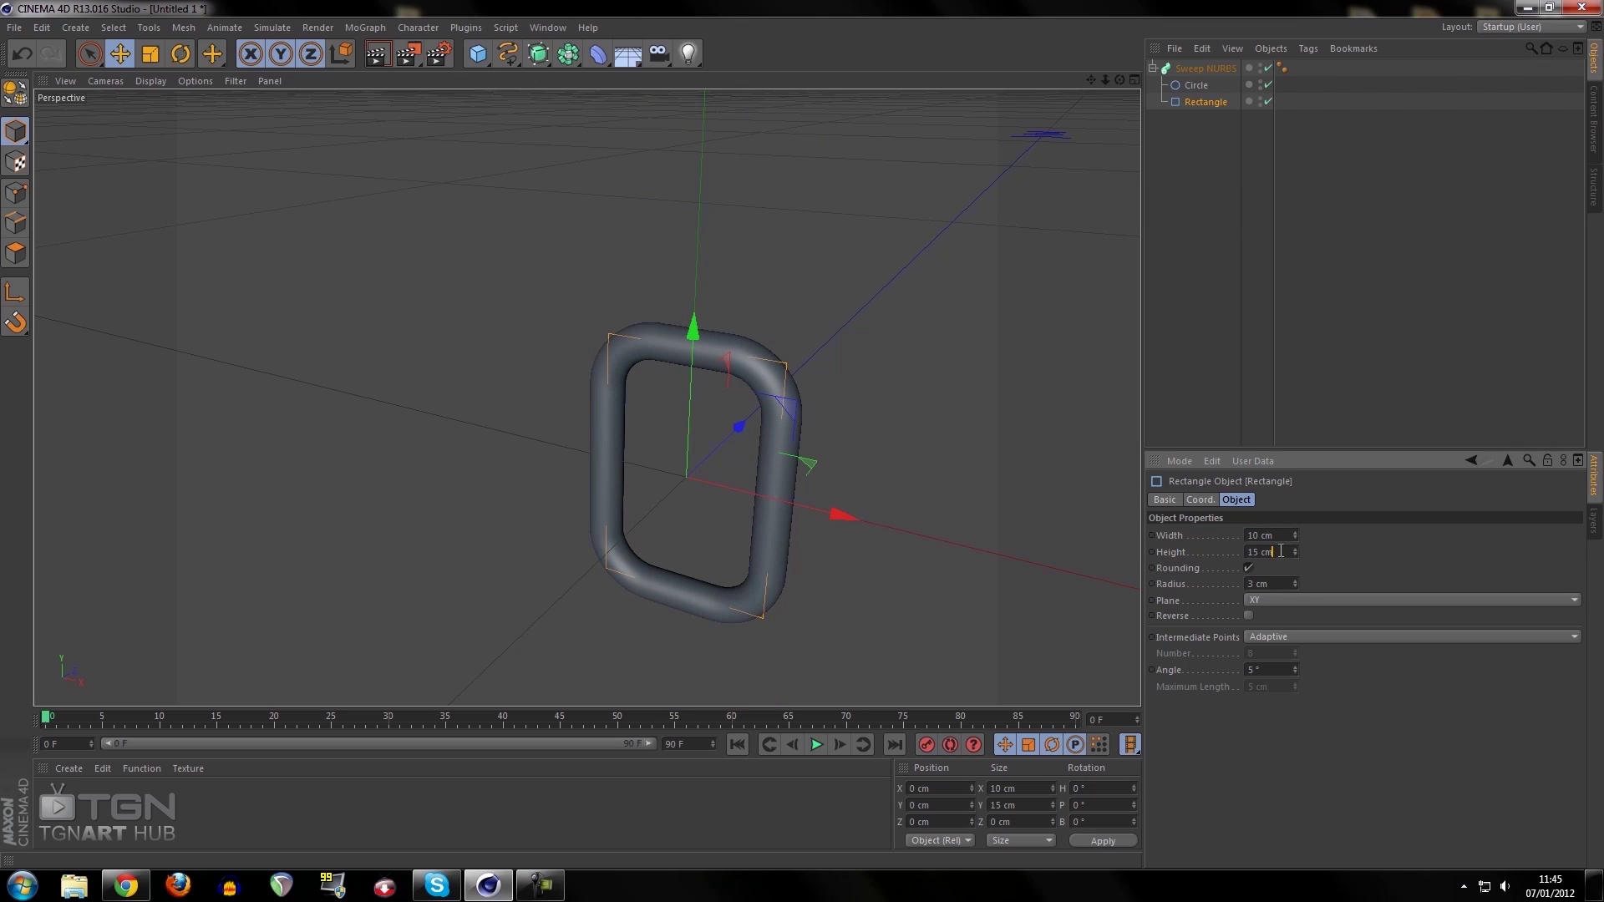
double_click(1283, 552)
text(18)
key(Return)
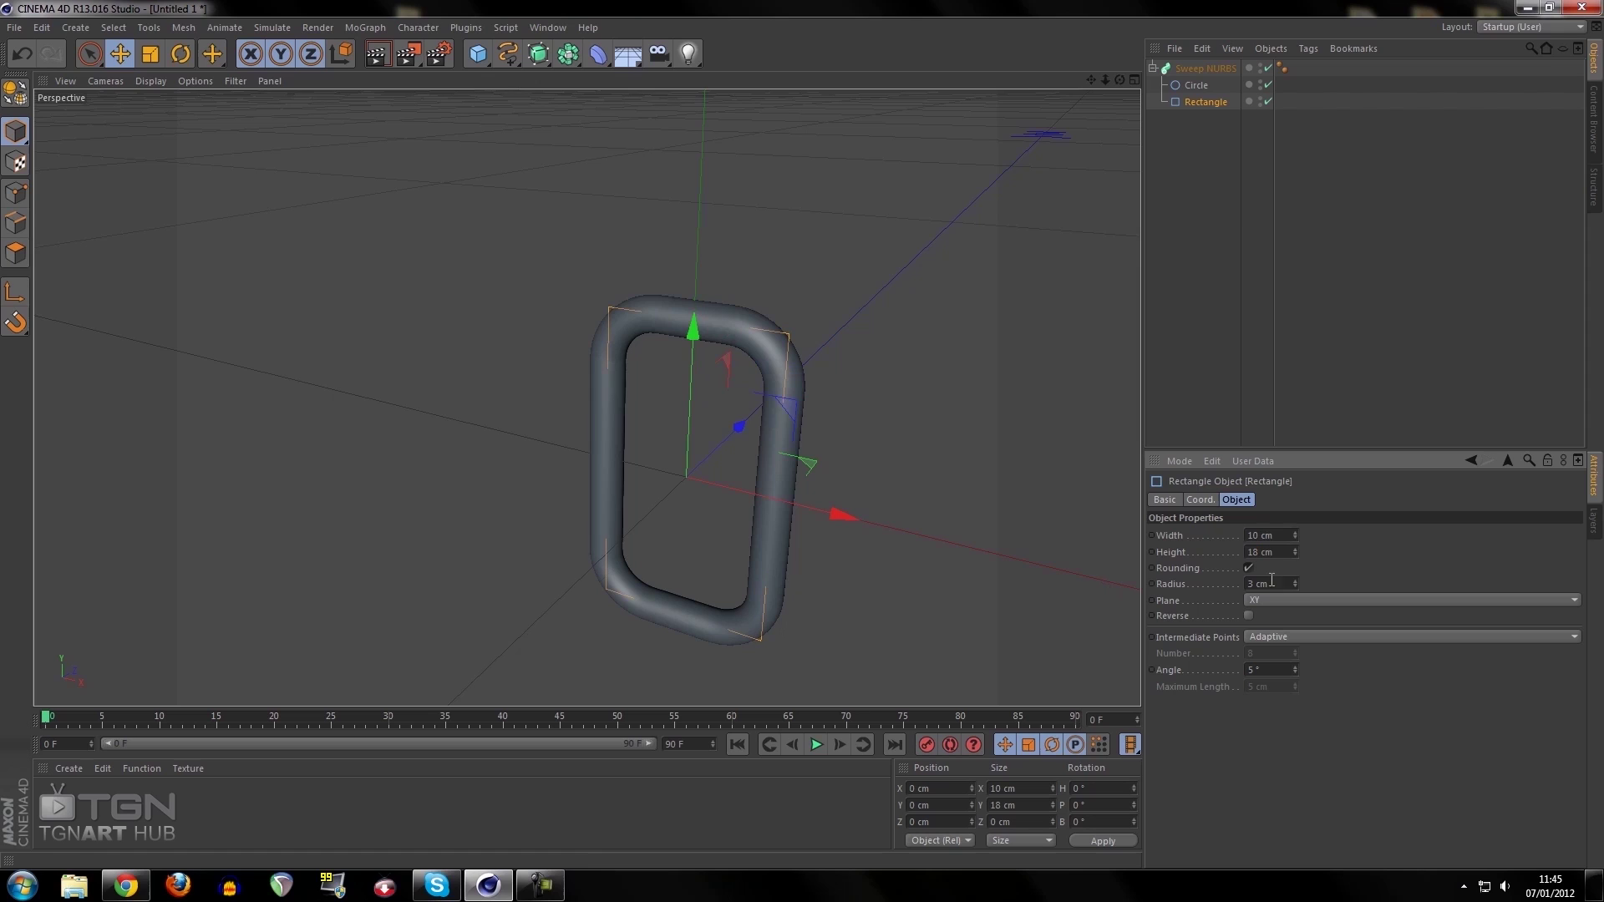
click(1294, 582)
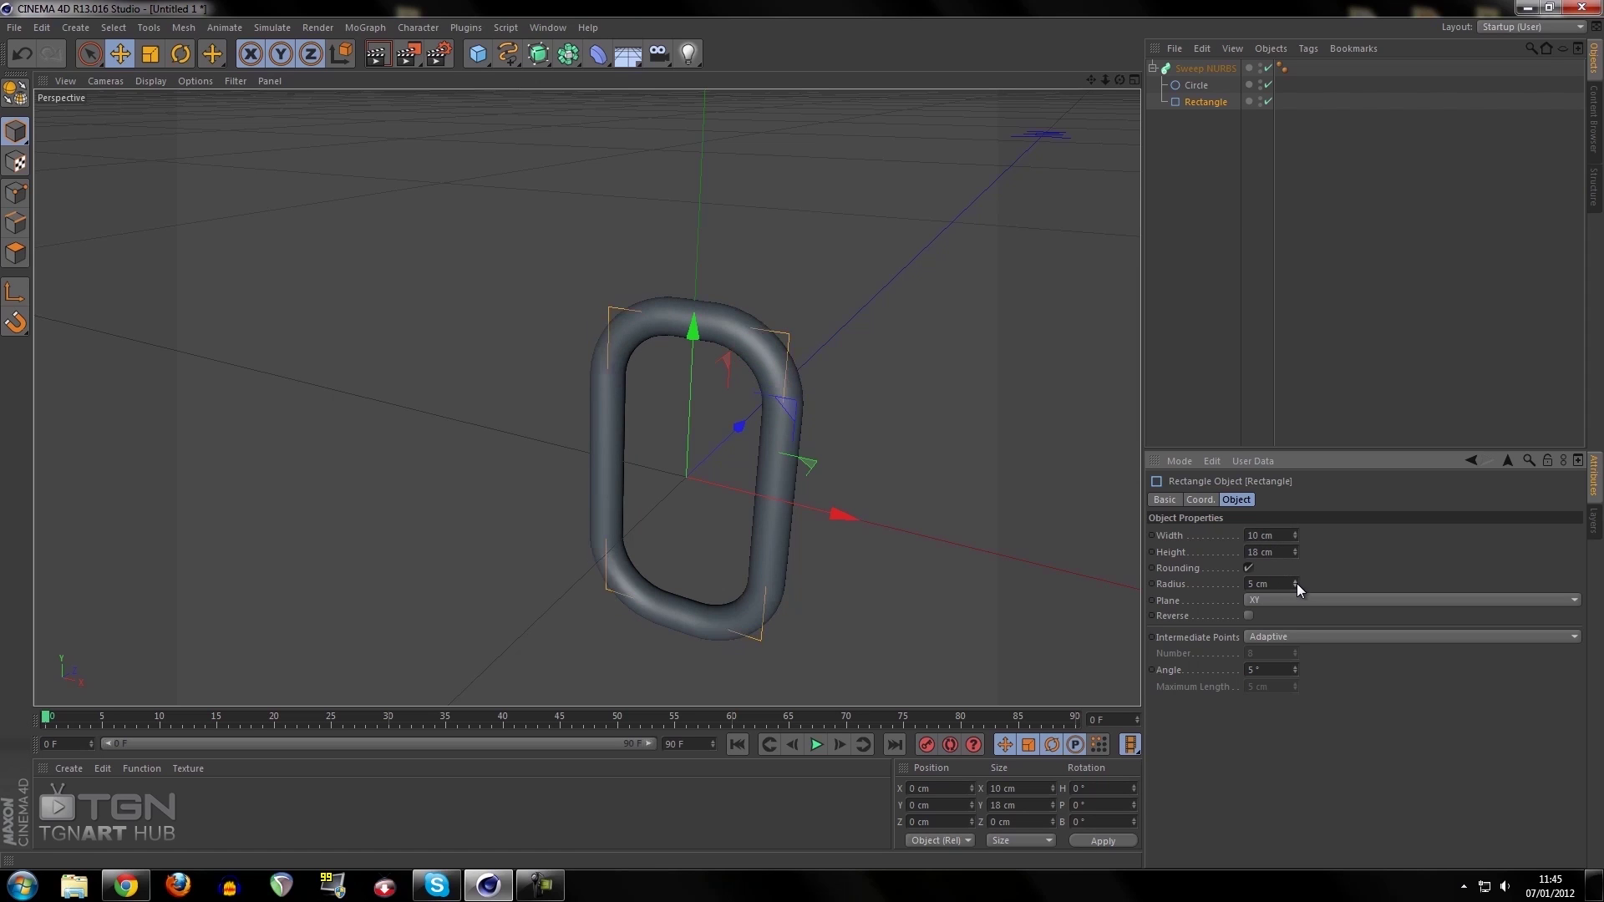
click(1294, 581)
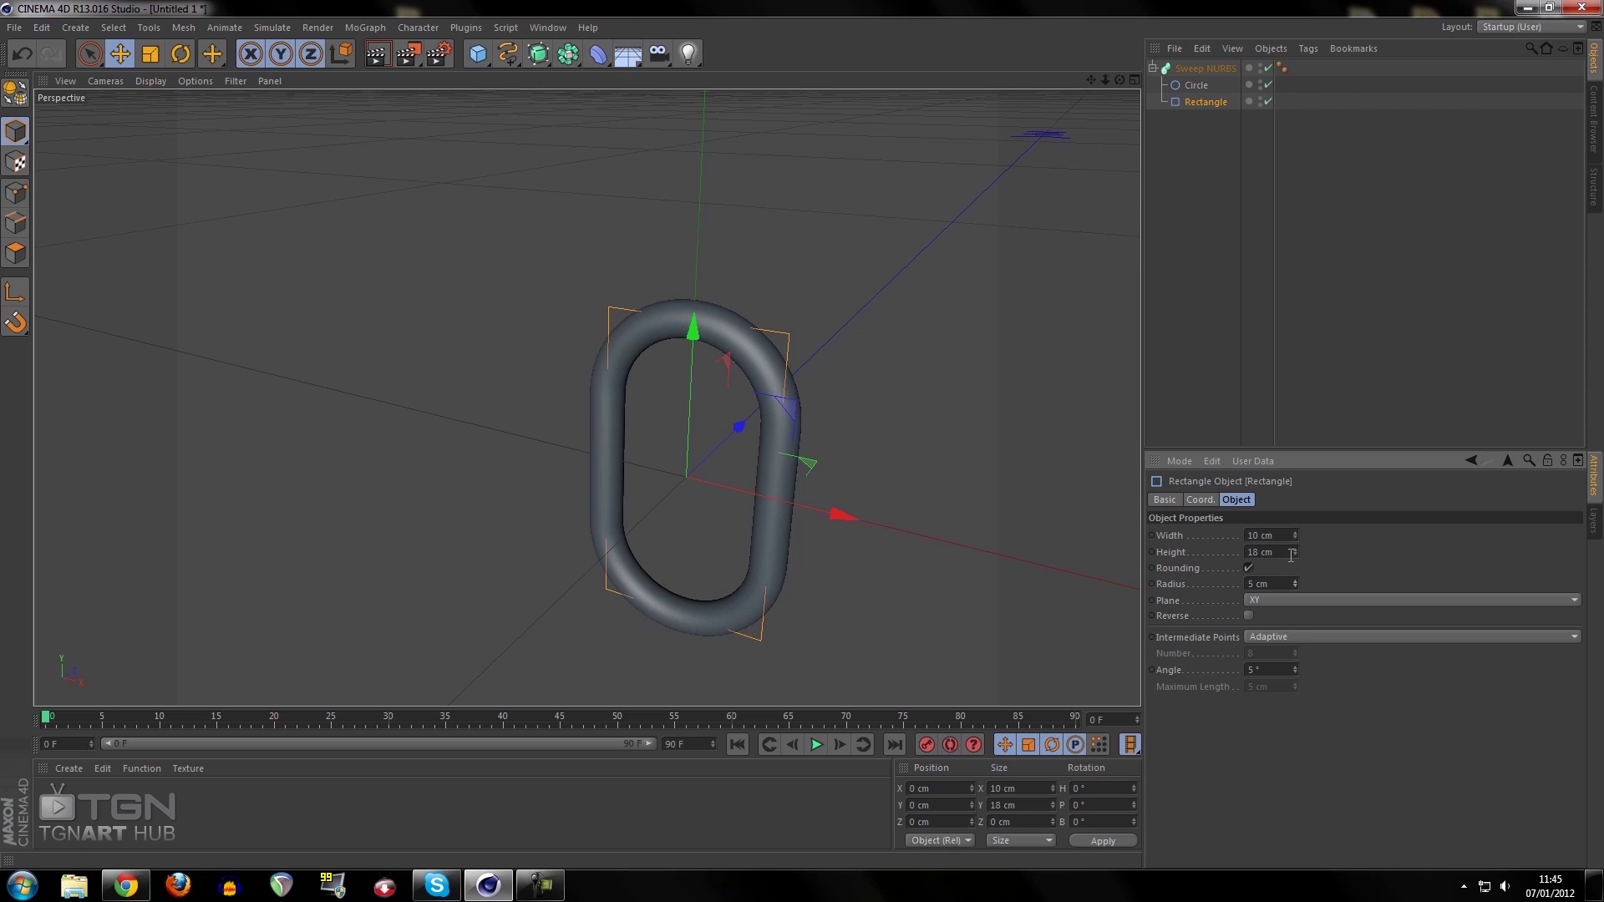
click(1020, 341)
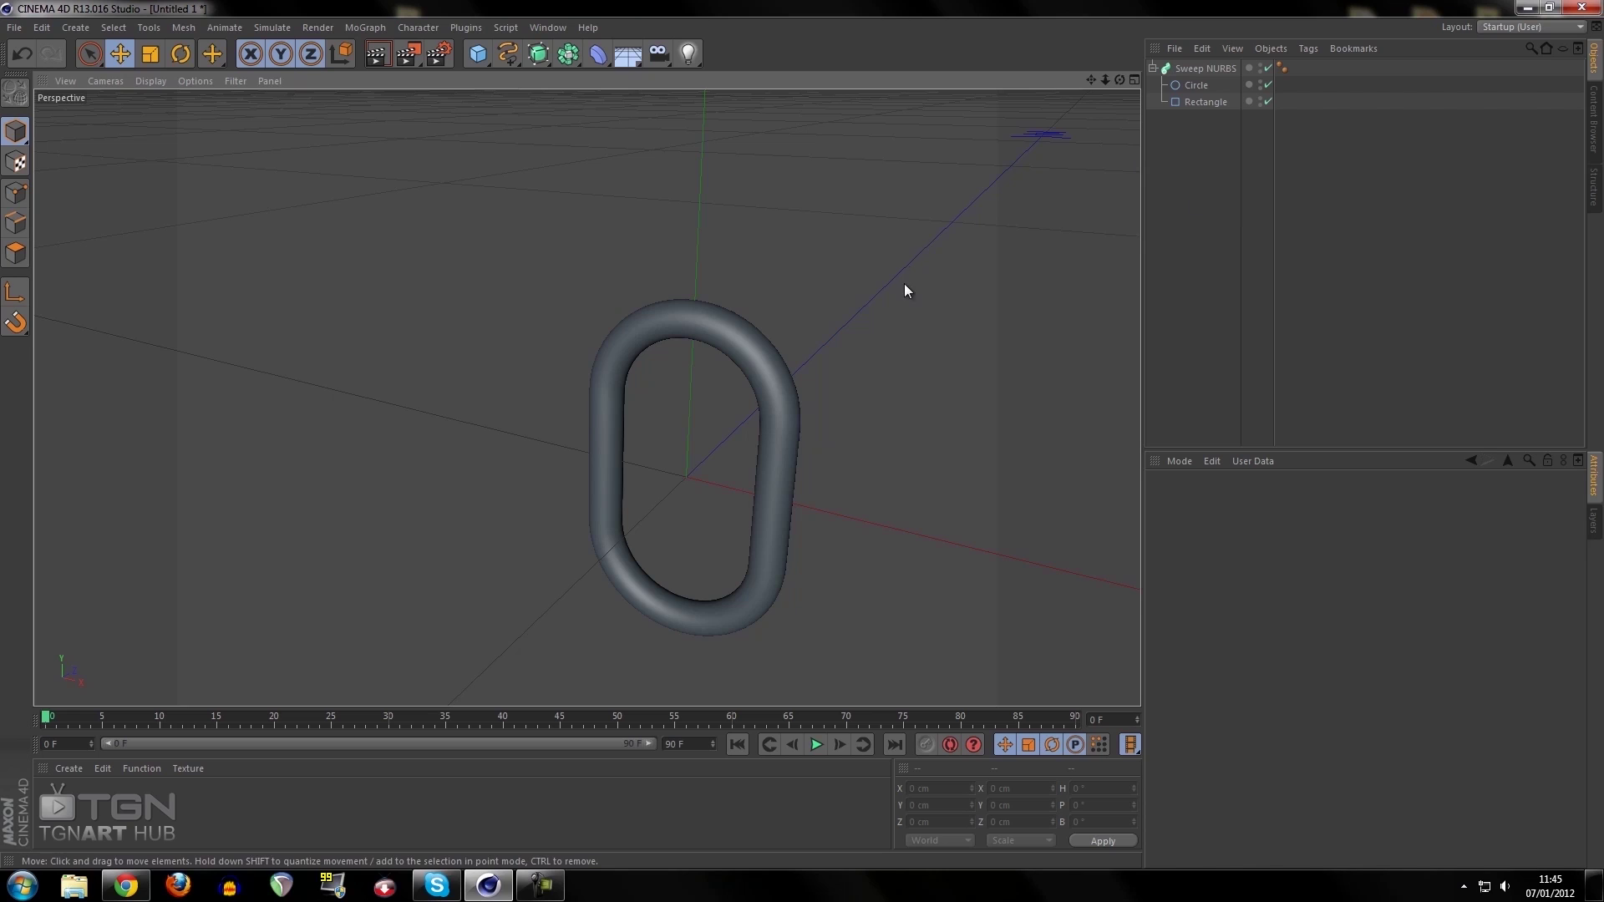
alt+drag(904, 288, 1090, 138)
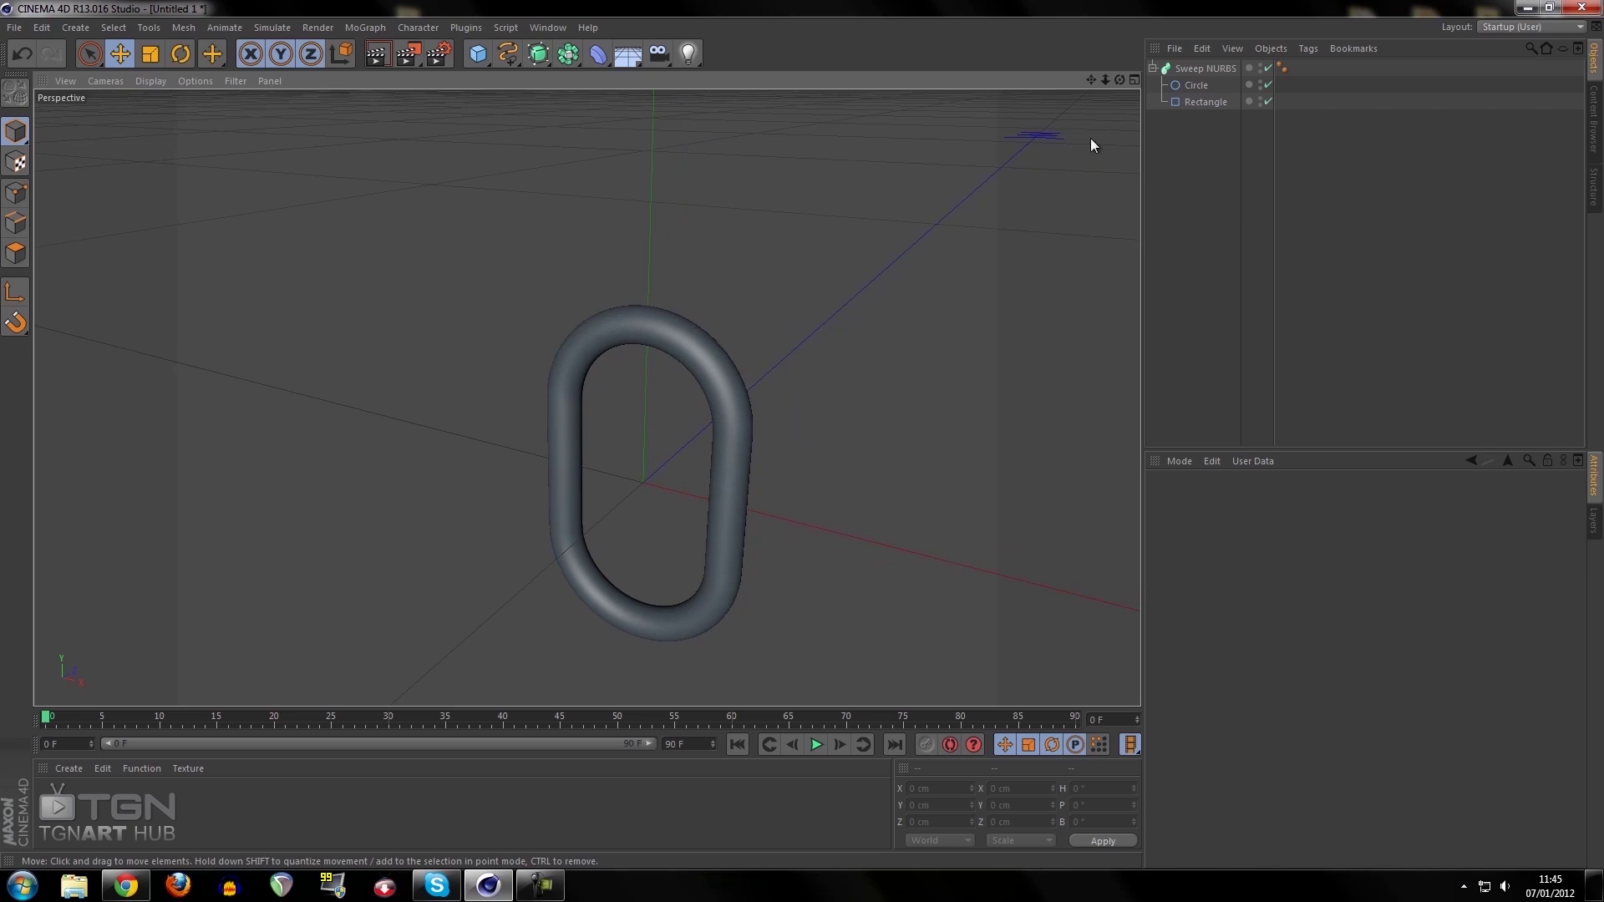
Rename the Sweep NURBS to 'Chain Link Sweep' and inspect the link
double_click(1180, 68)
text(Chai)
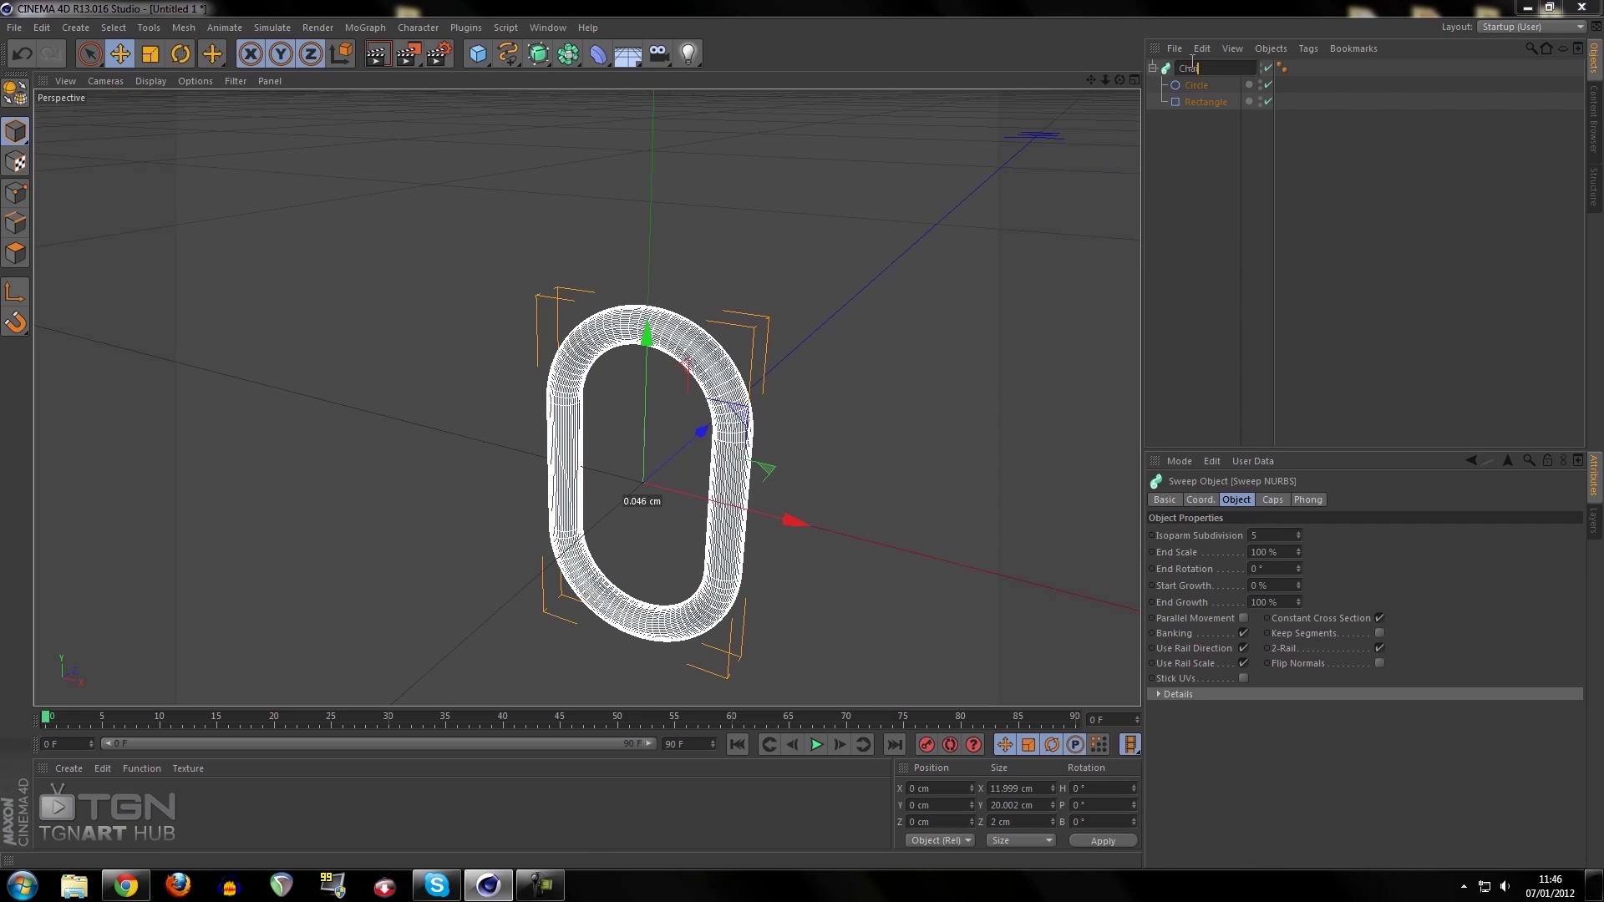
text(n Link Sweep)
key(Return)
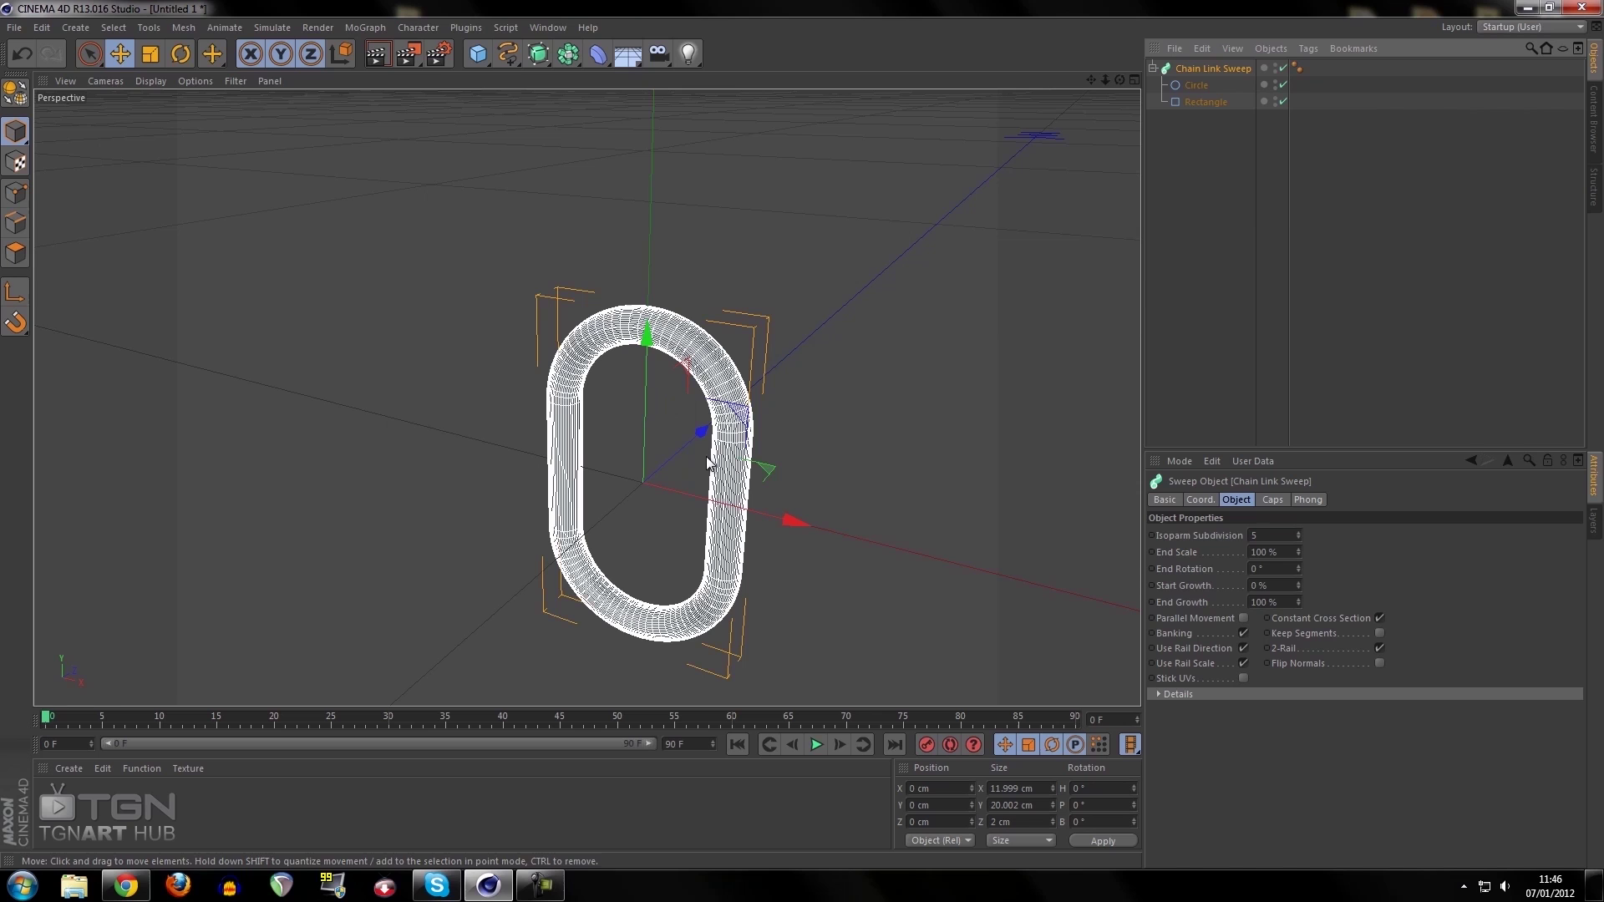
alt+middle_drag(872, 454, 869, 403)
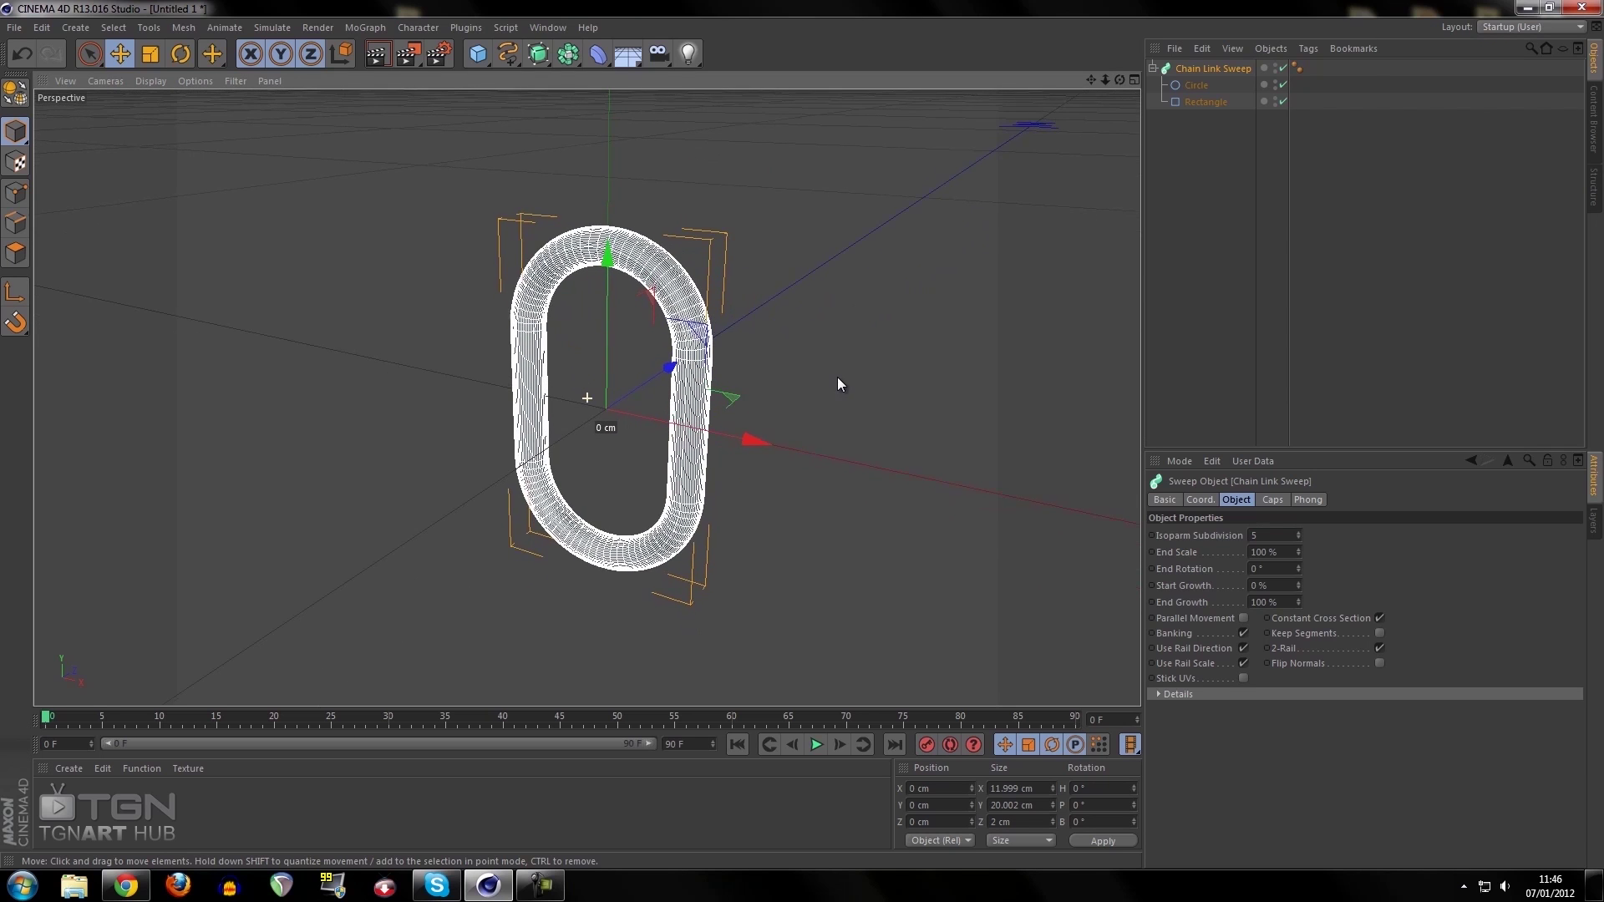
alt+drag(870, 402, 799, 377)
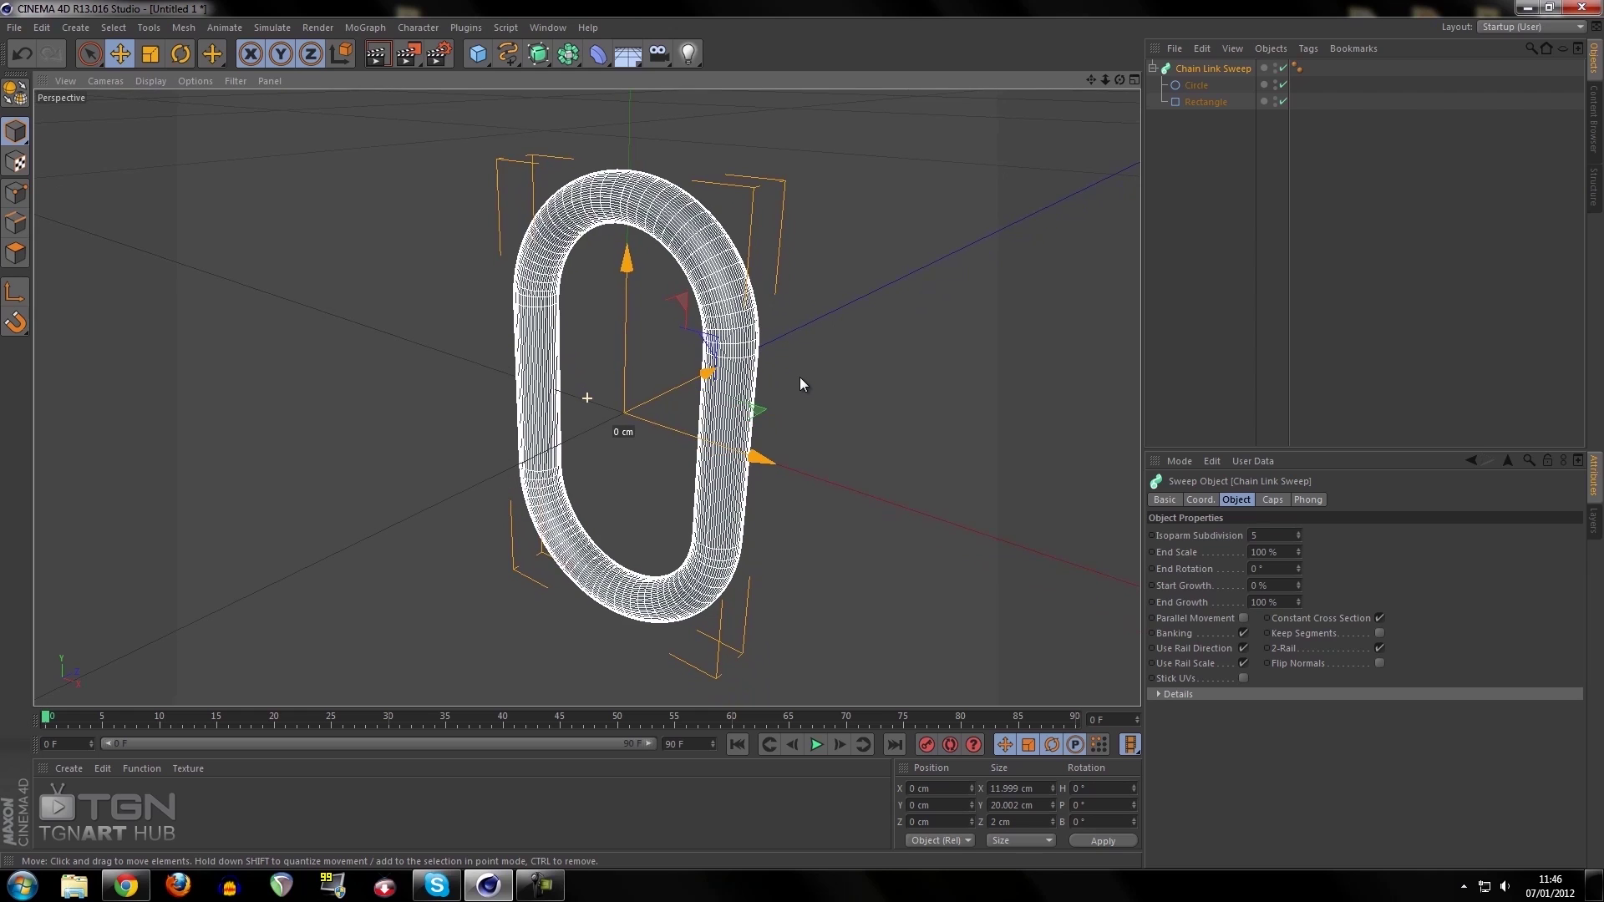
alt+right_drag(799, 378, 747, 367)
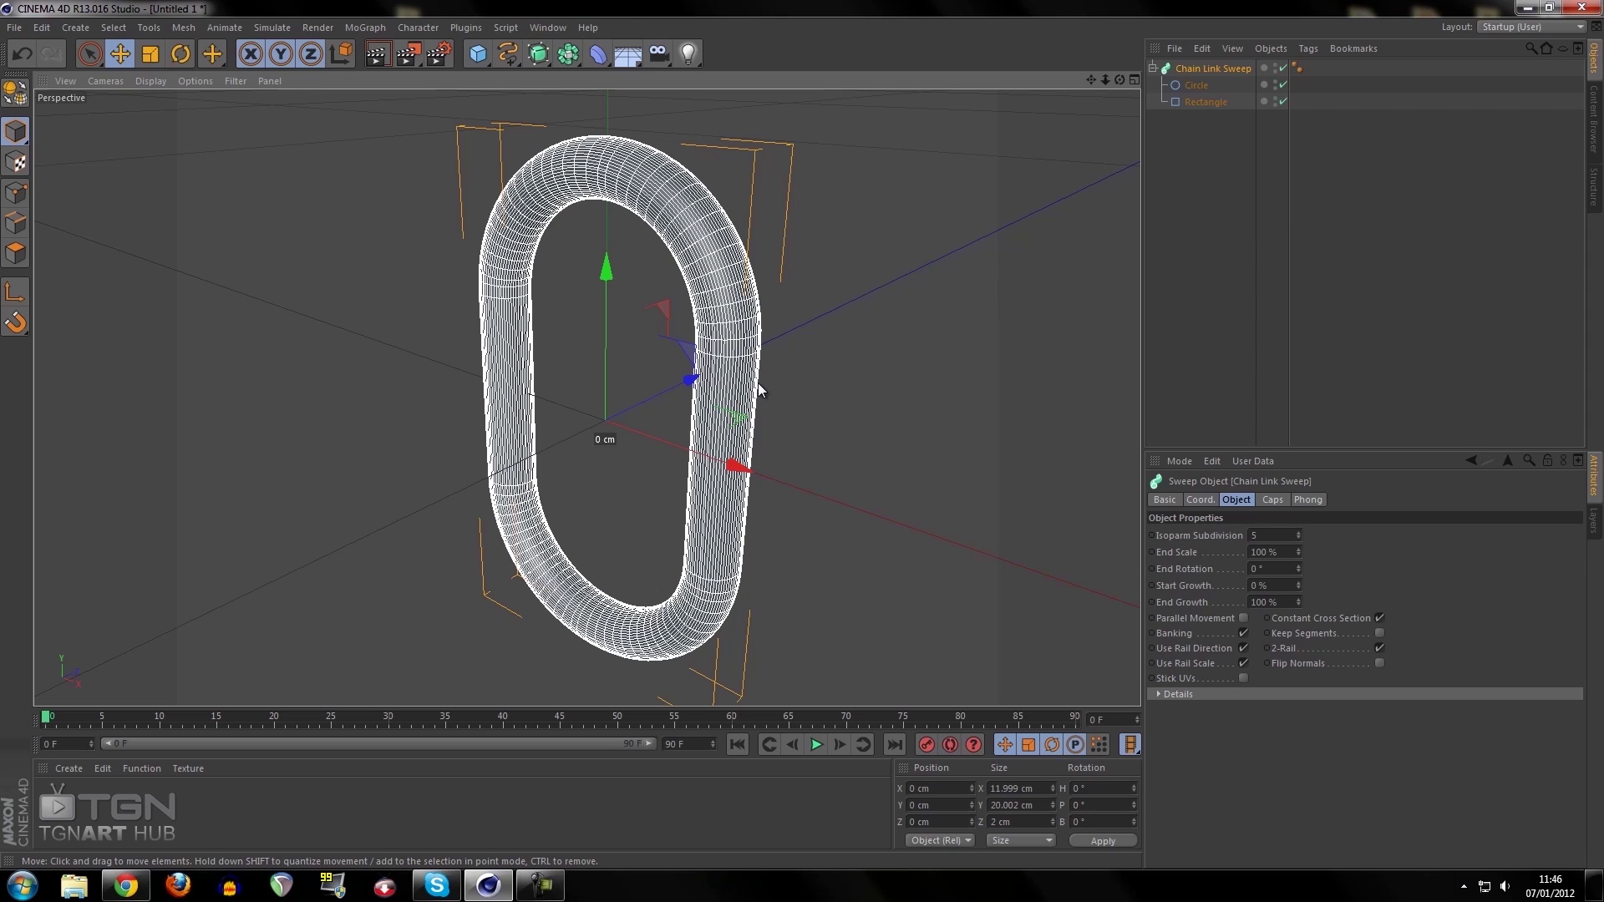
mouse_move(787, 366)
alt+mouse_down()
mouse_move(778, 346)
mouse_move(772, 362)
alt+mouse_up()
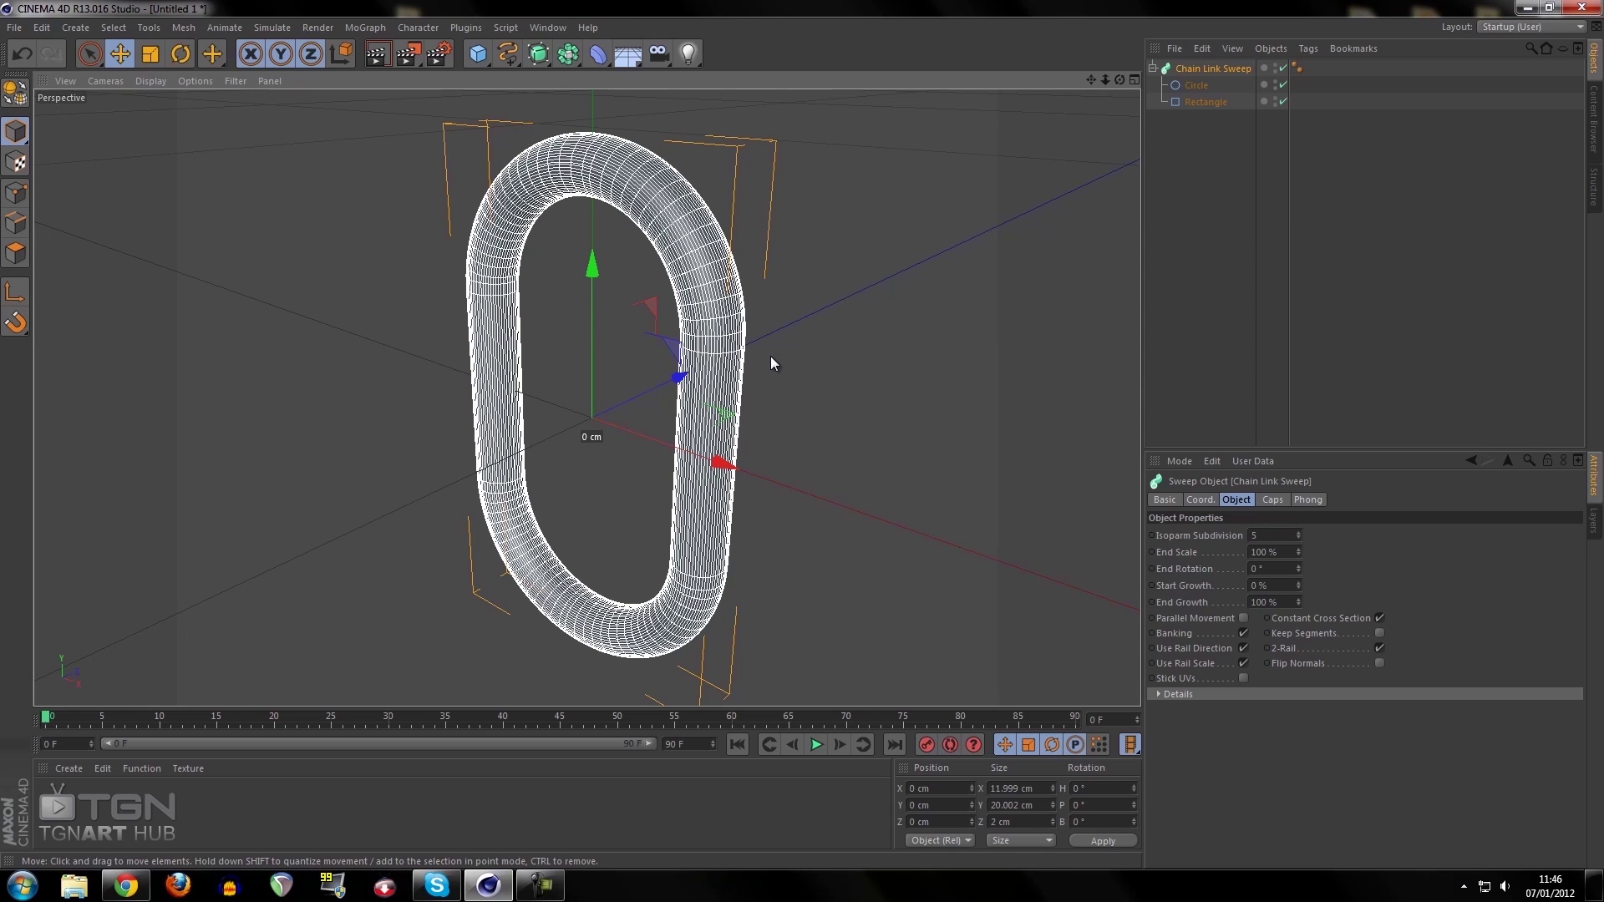
alt+drag(770, 362, 808, 354)
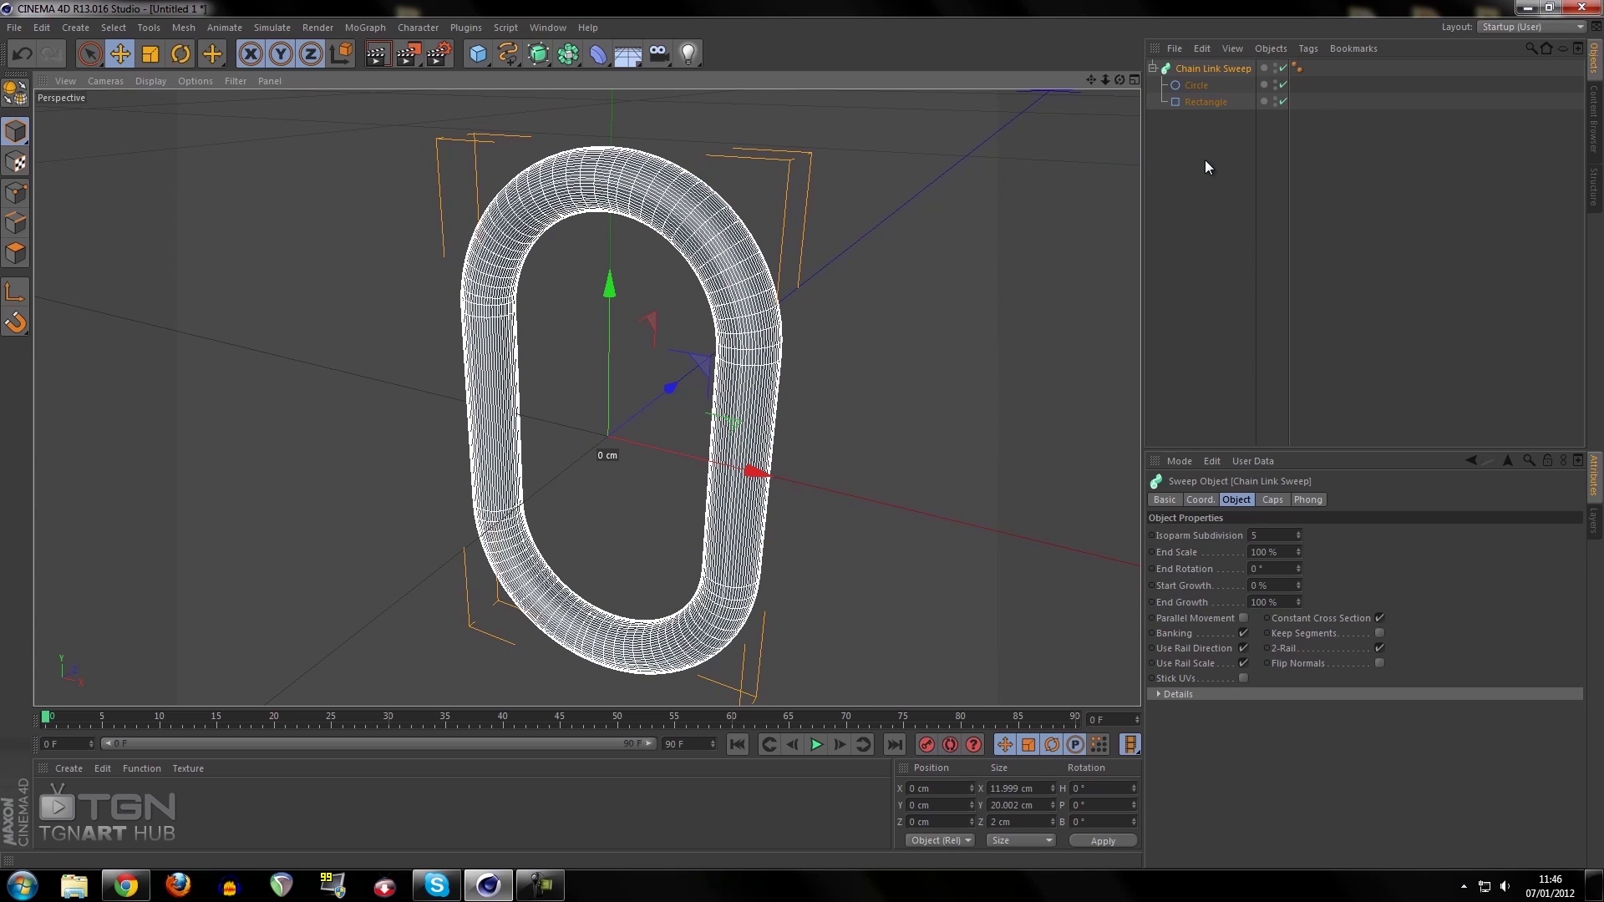
Set the Circle's intermediate points to Uniform
click(1198, 86)
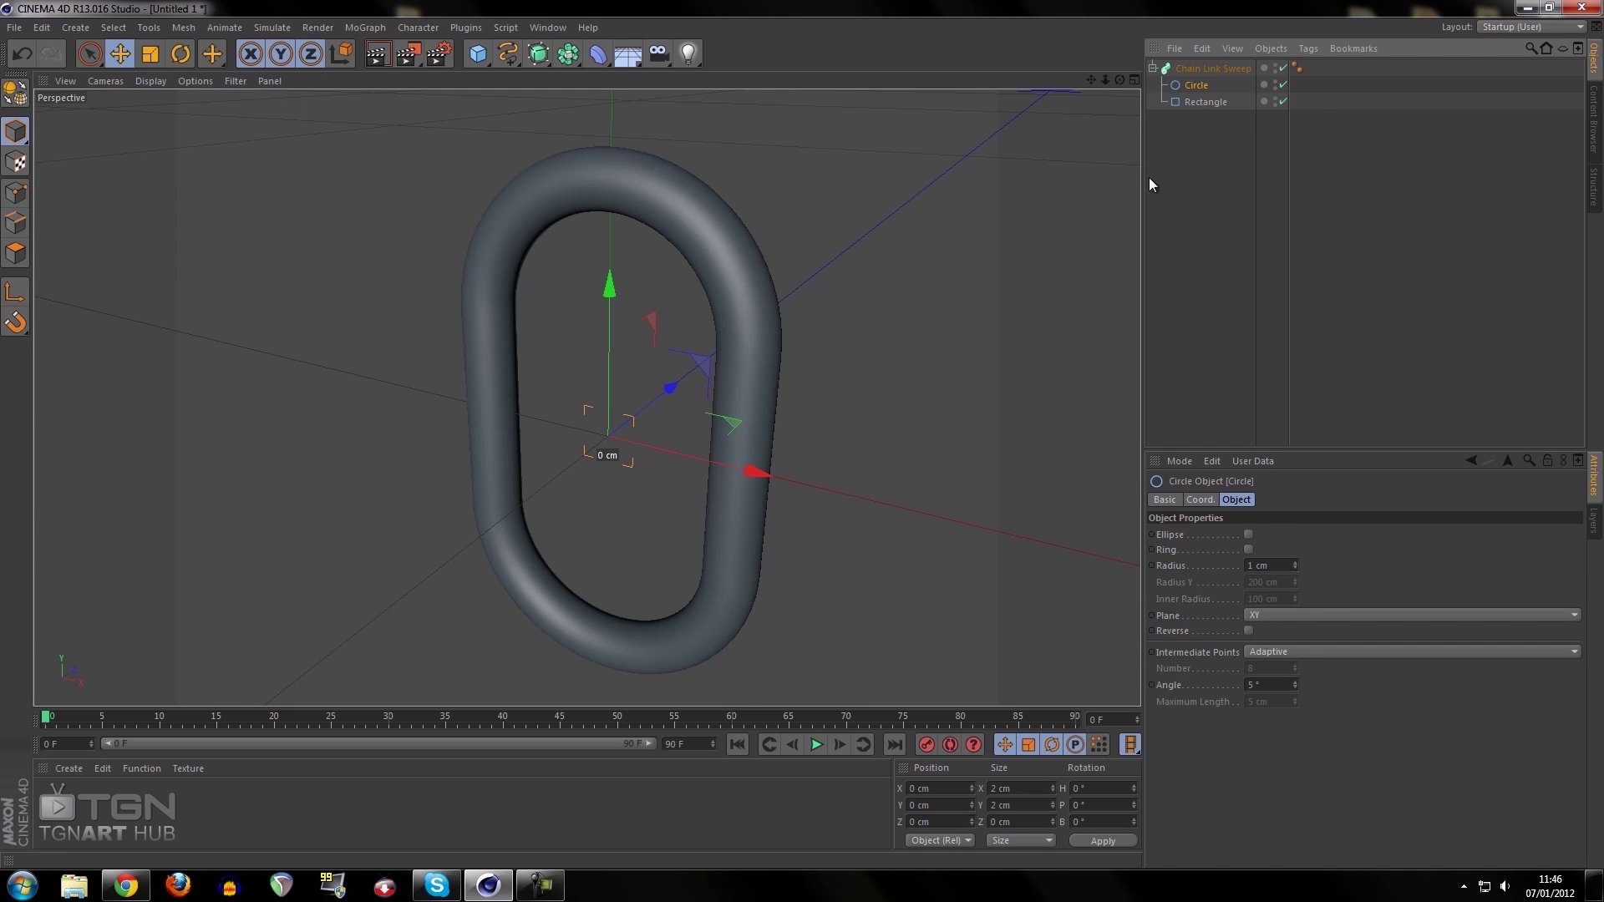
click(1311, 653)
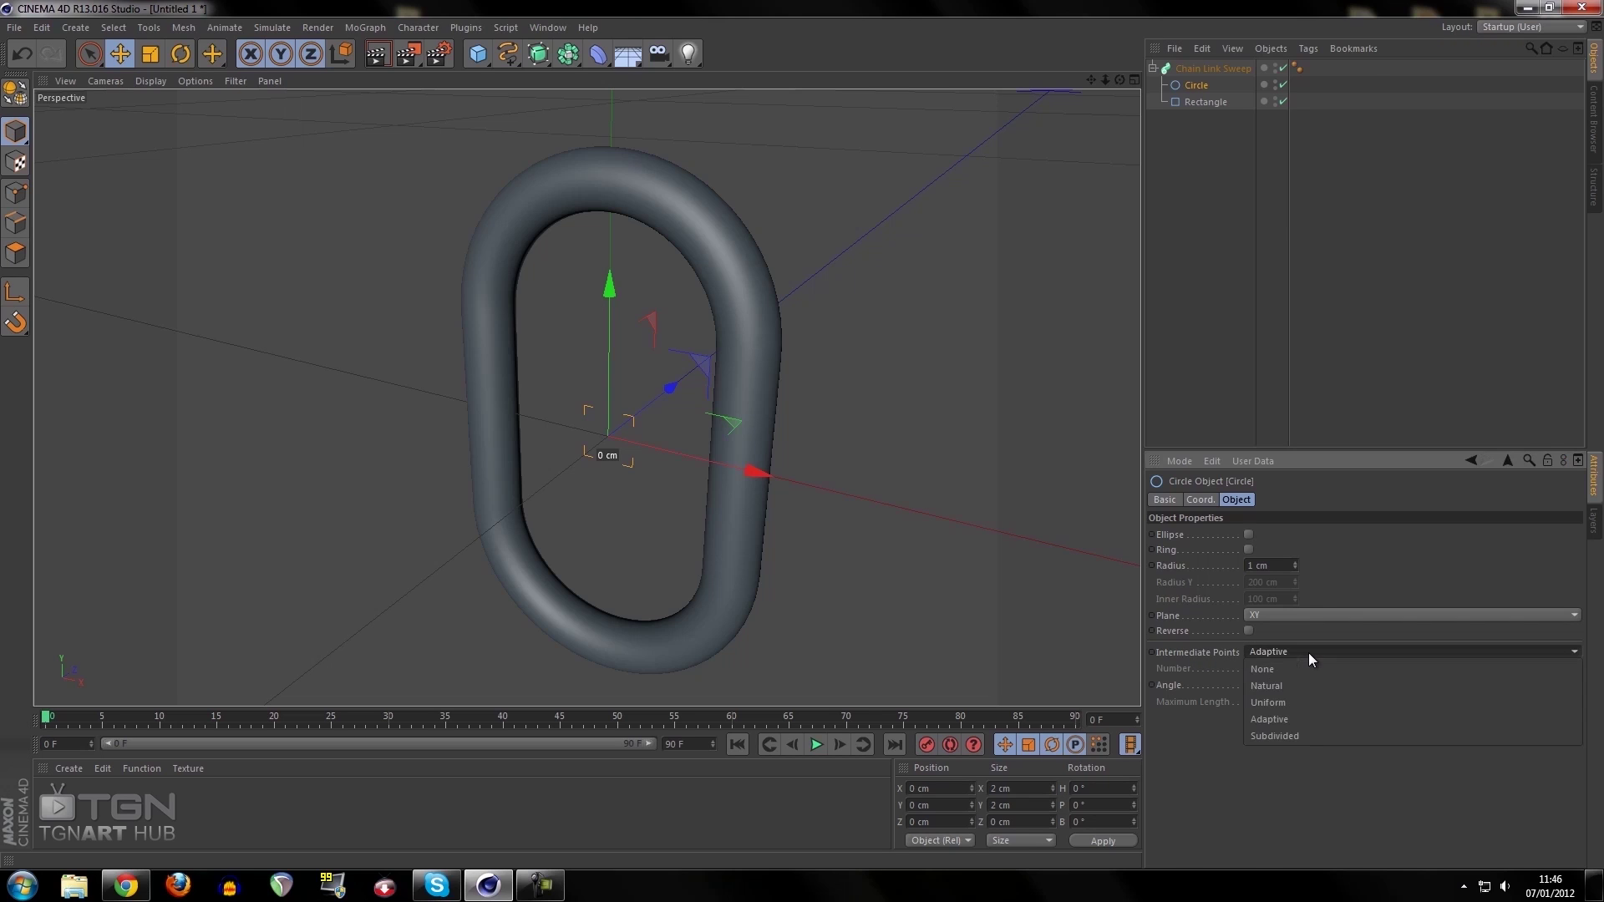
click(1310, 701)
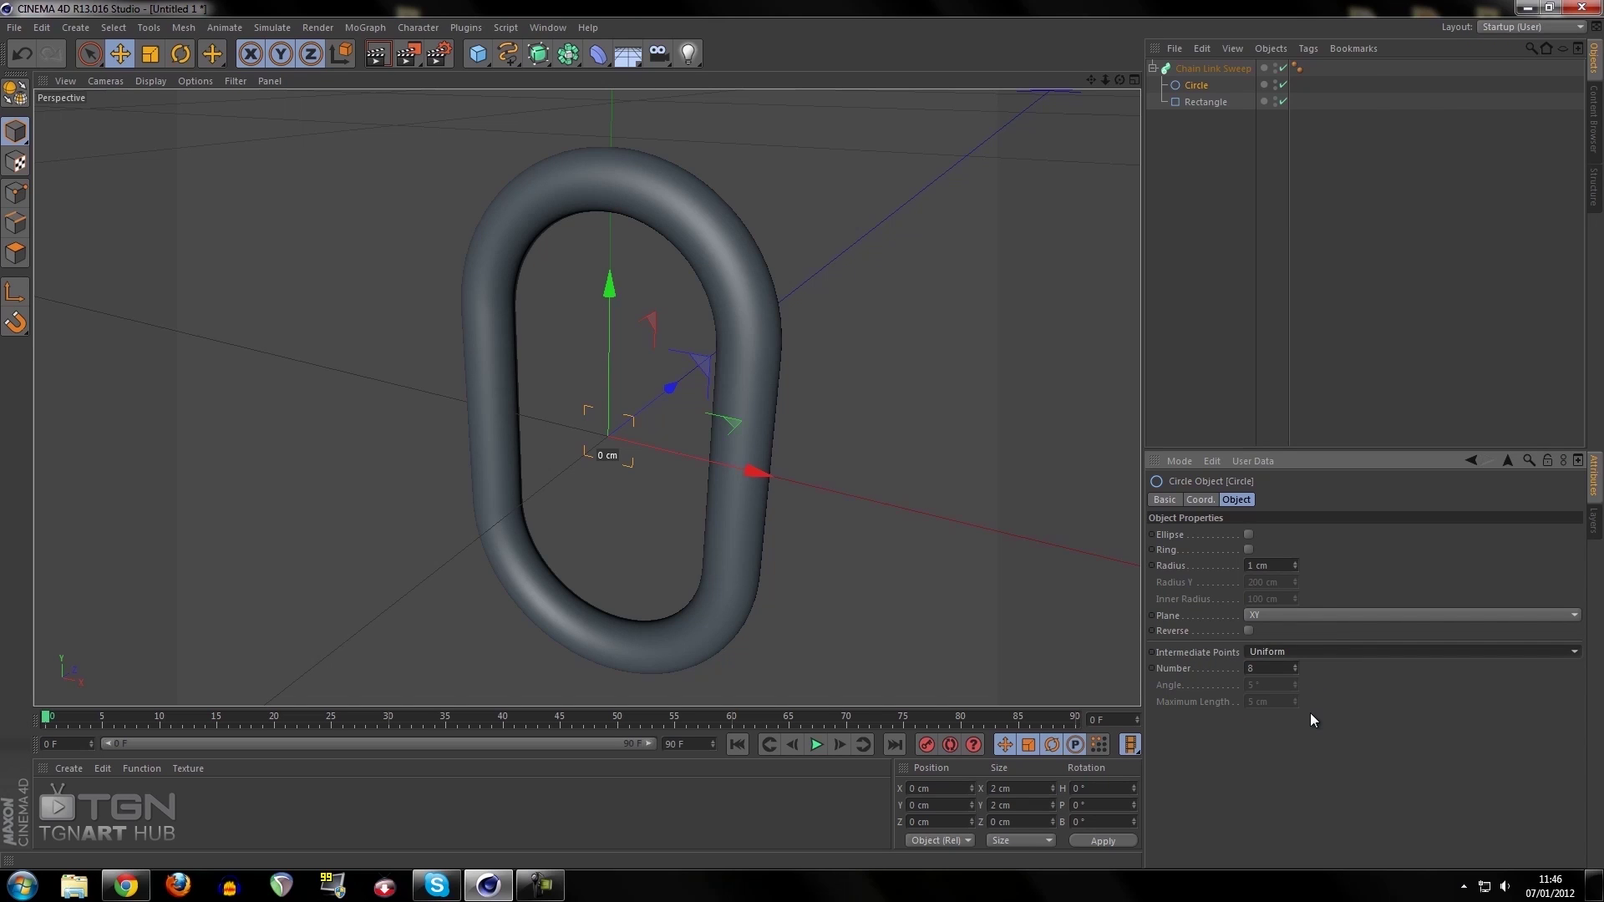
Switch the viewport display to Quick Shading (Lines)
click(141, 81)
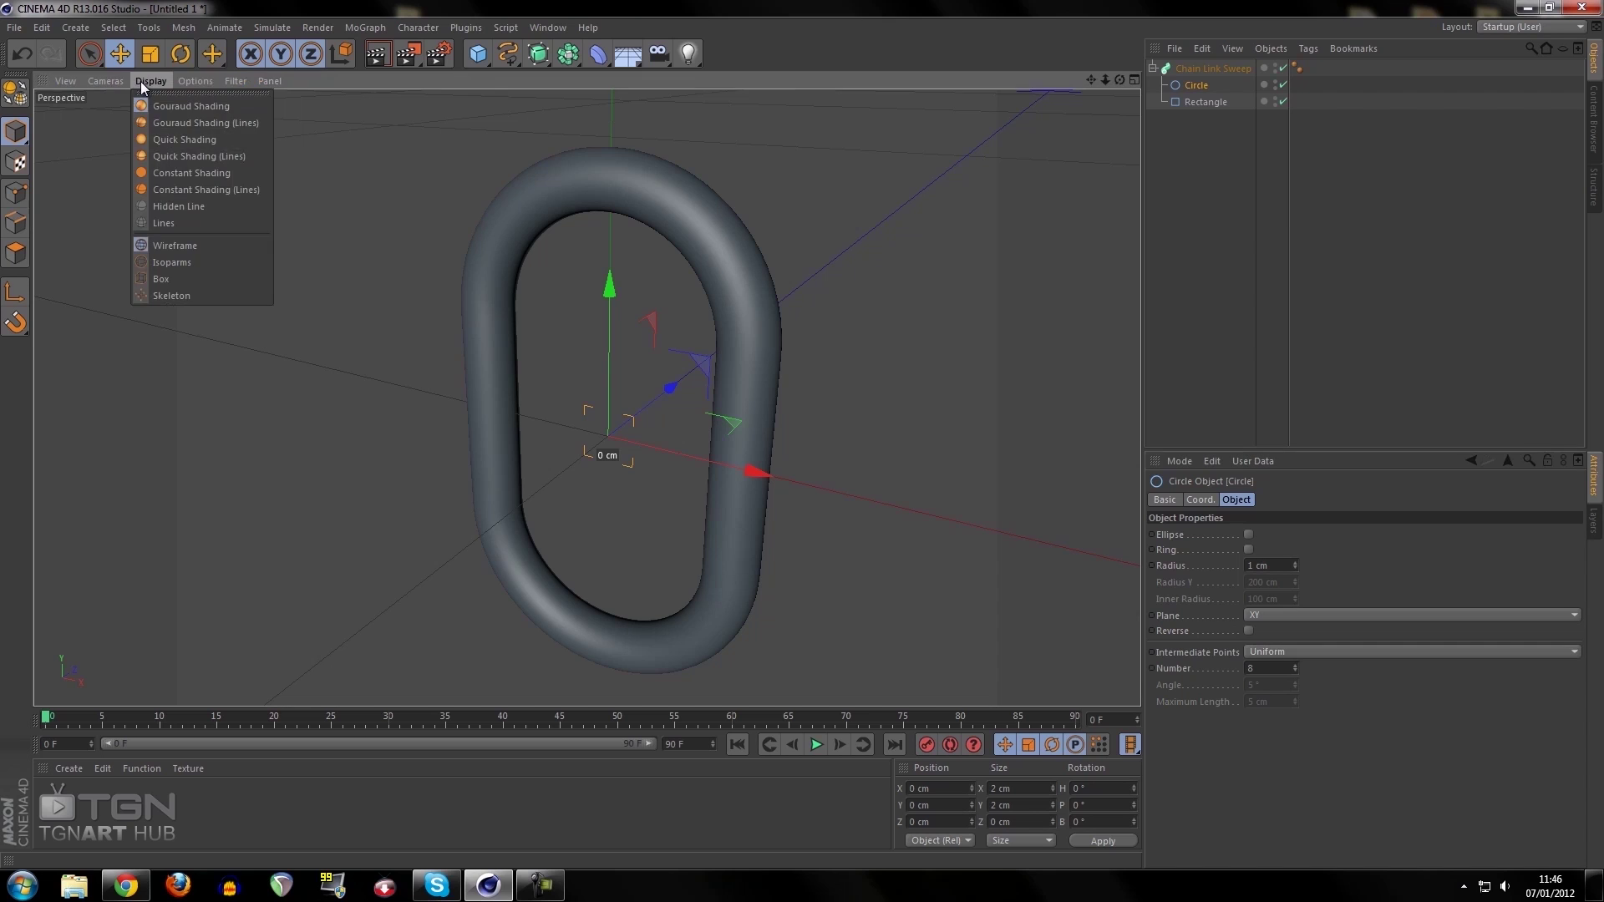
click(188, 157)
alt+drag(914, 318, 979, 267)
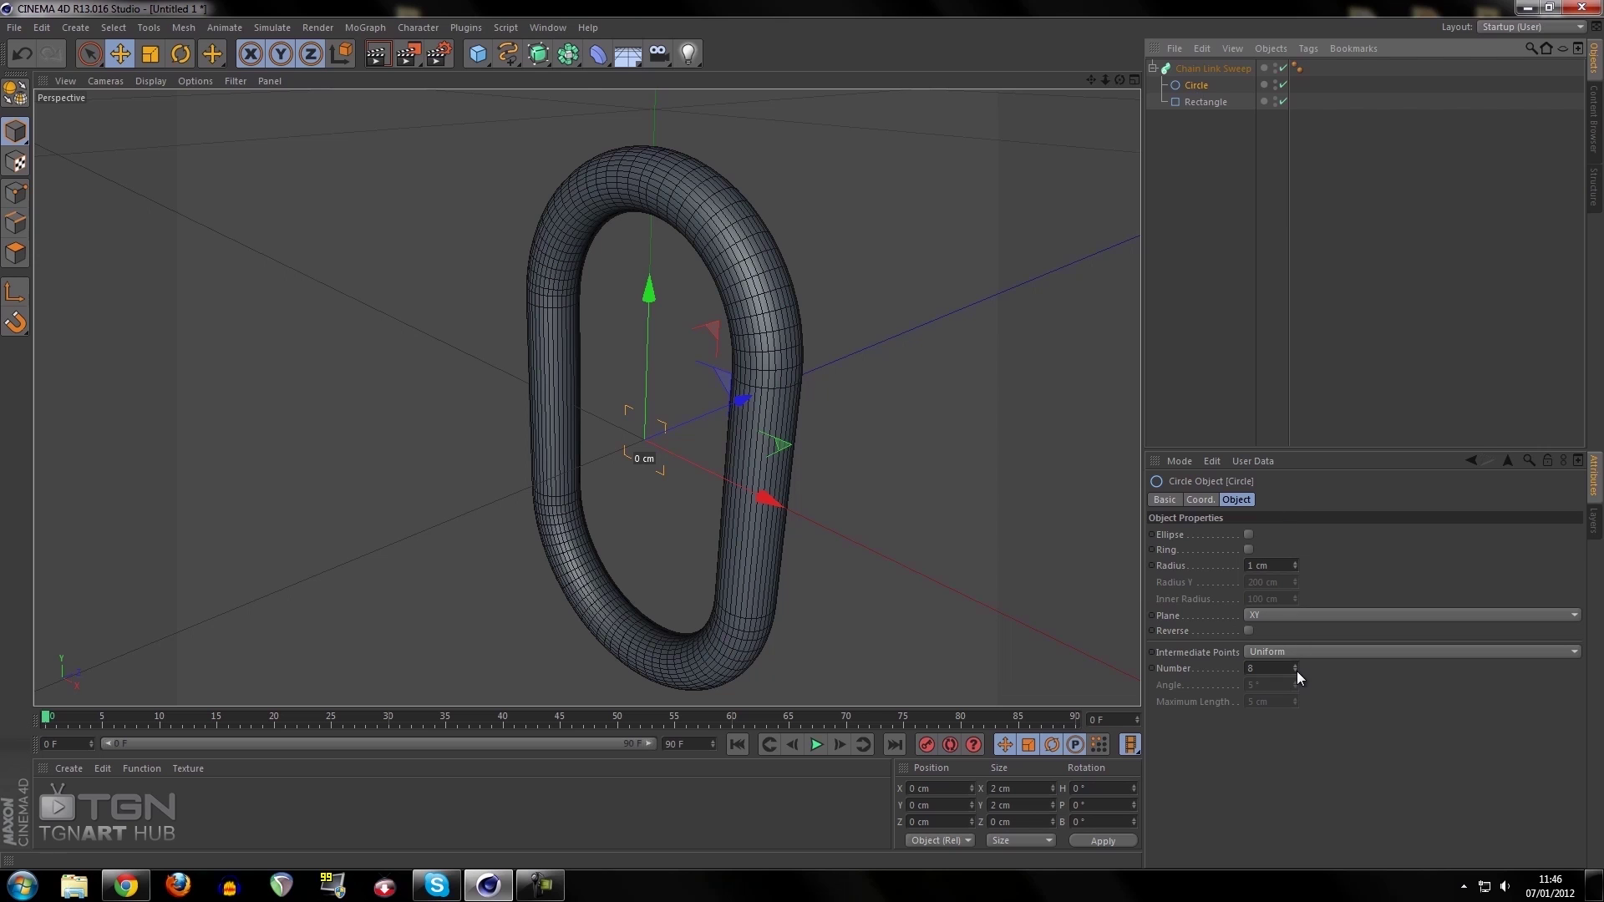
Set the Circle's intermediate point Number to 2, test-rendering the link along the way
drag(1296, 670, 1297, 670)
alt+drag(894, 484, 859, 371)
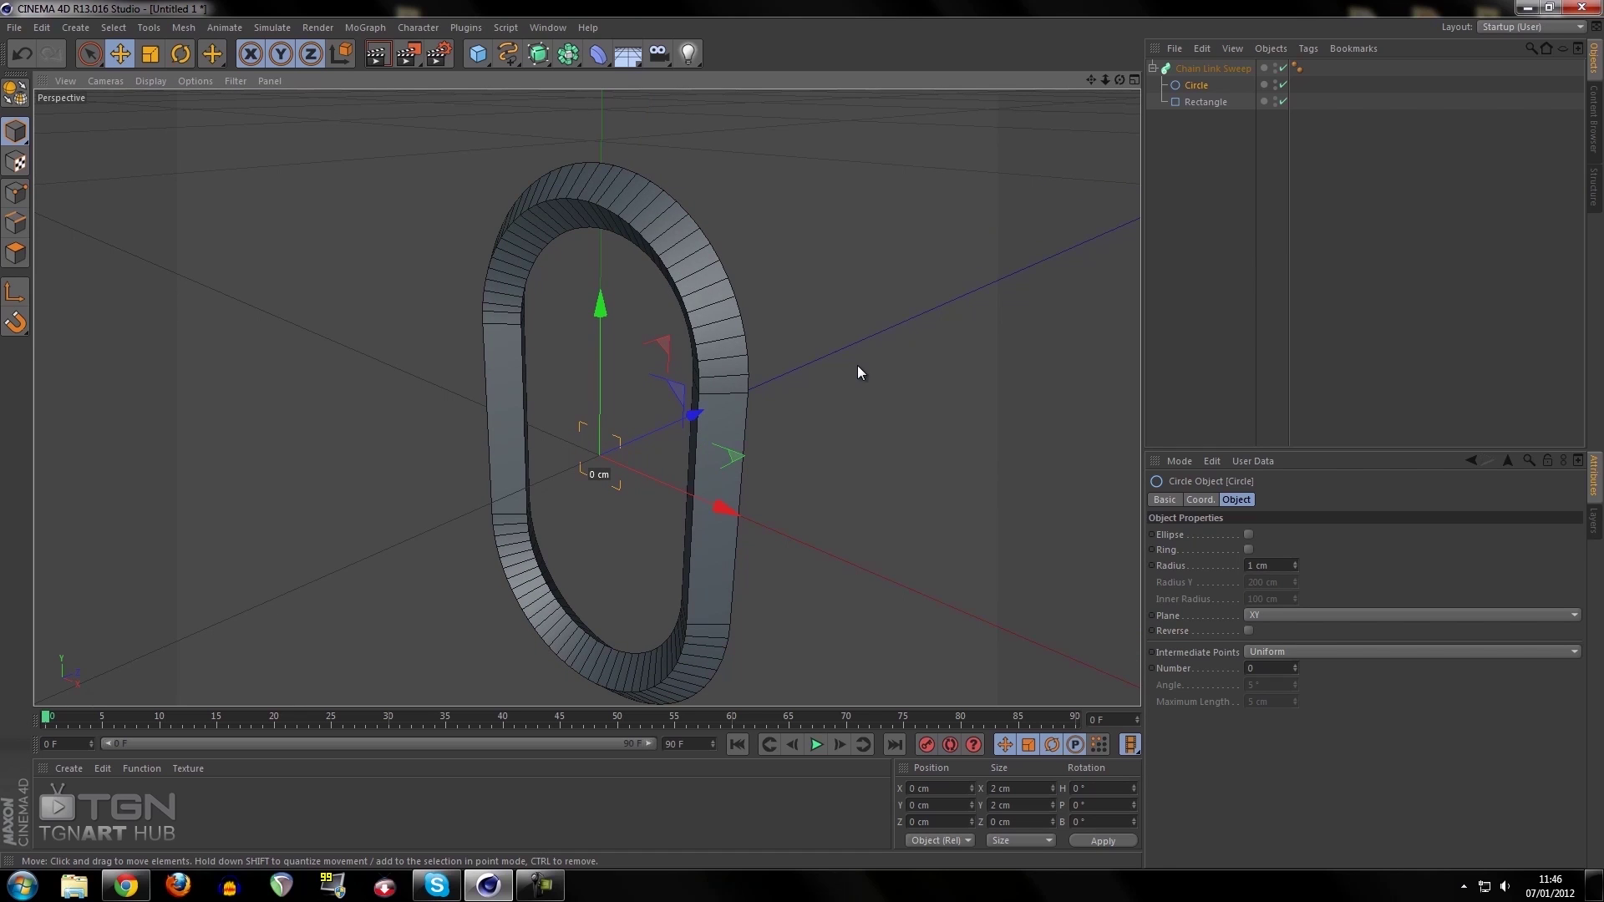
click(1295, 669)
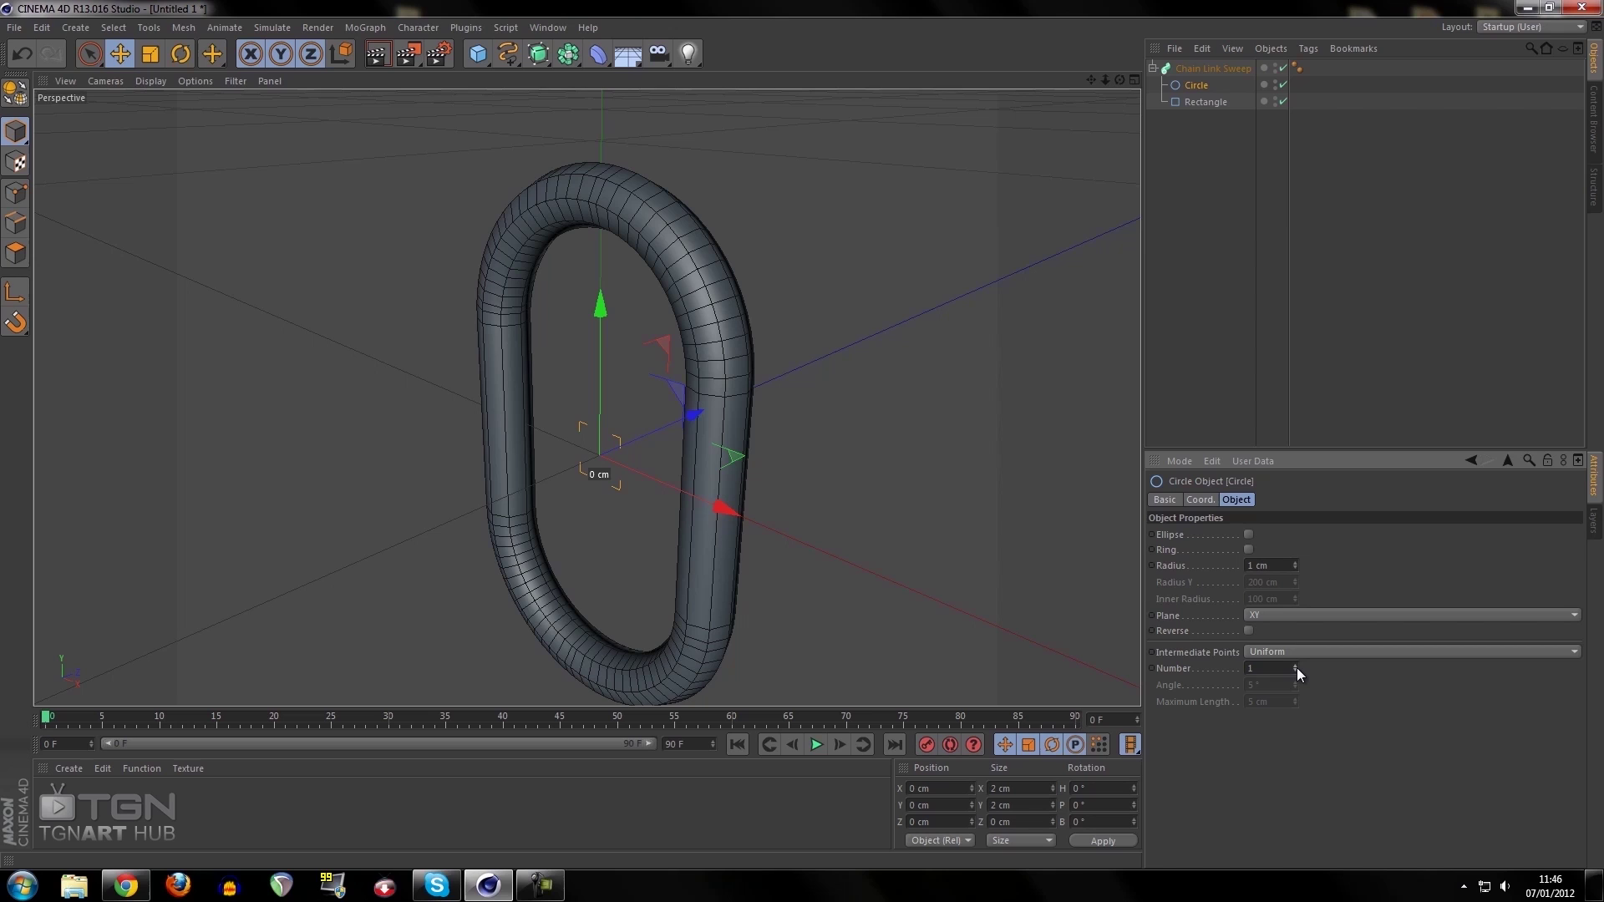
click(1295, 666)
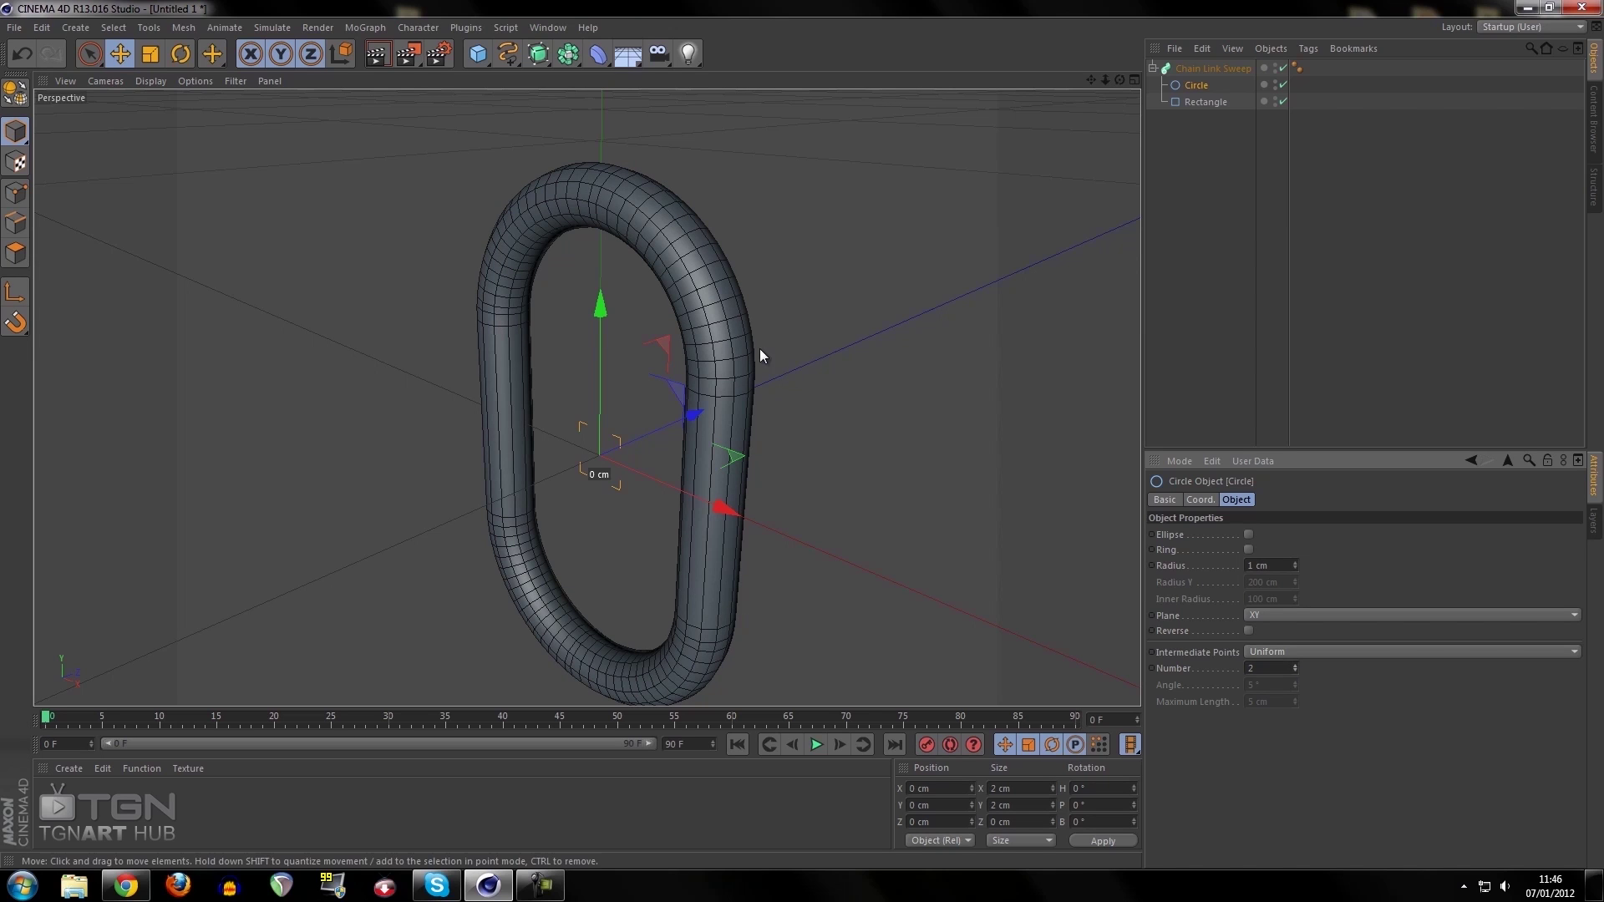
click(388, 57)
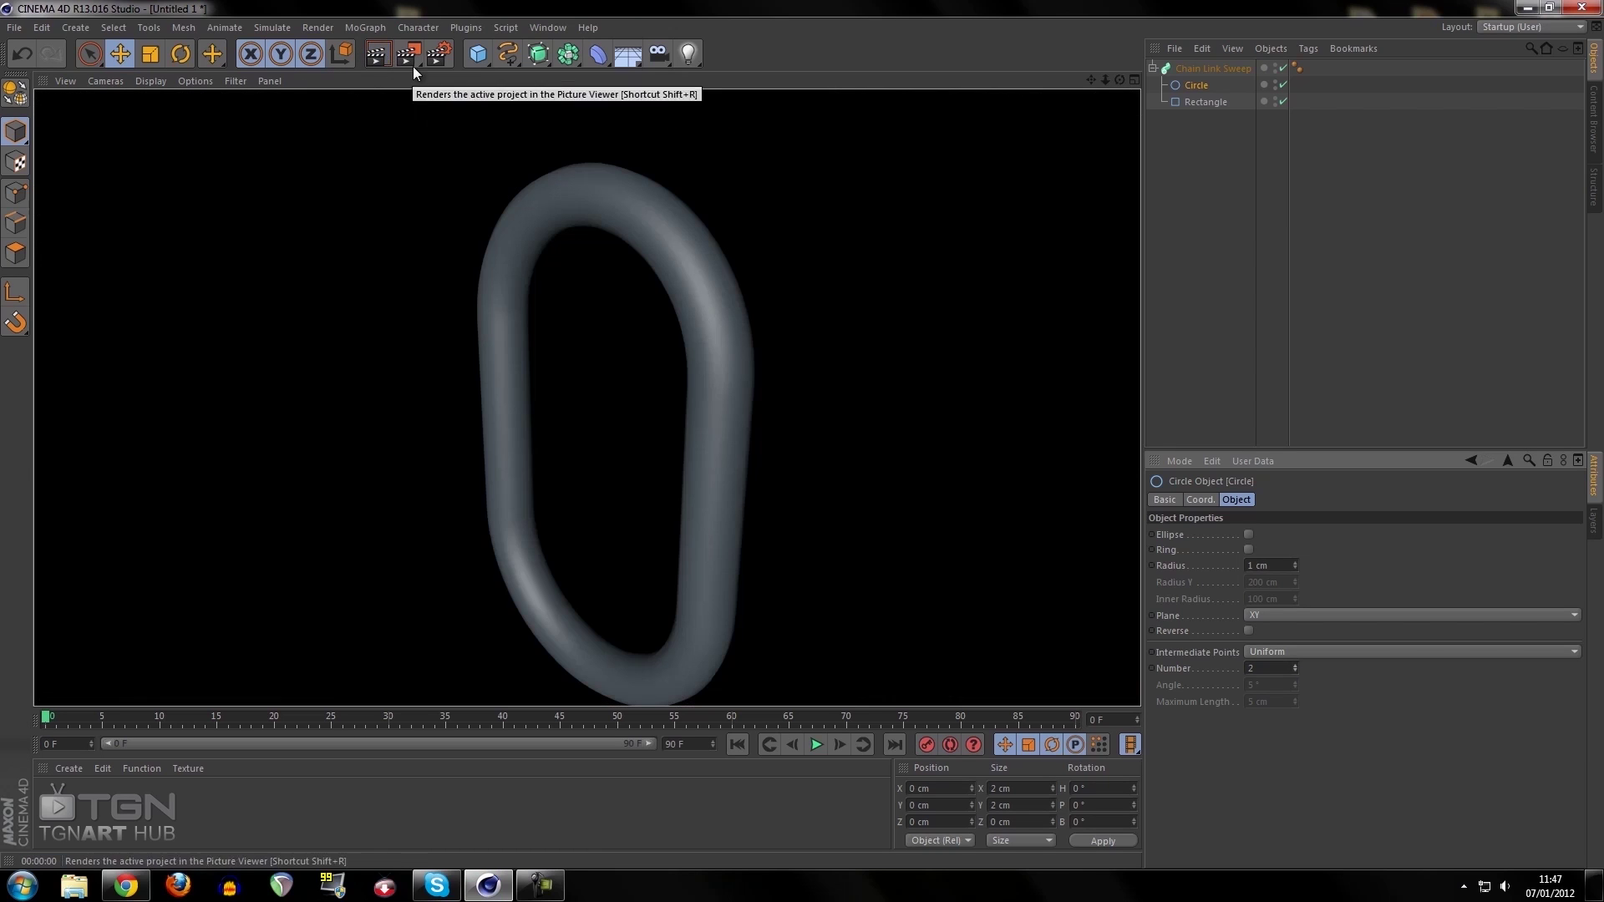
click(634, 428)
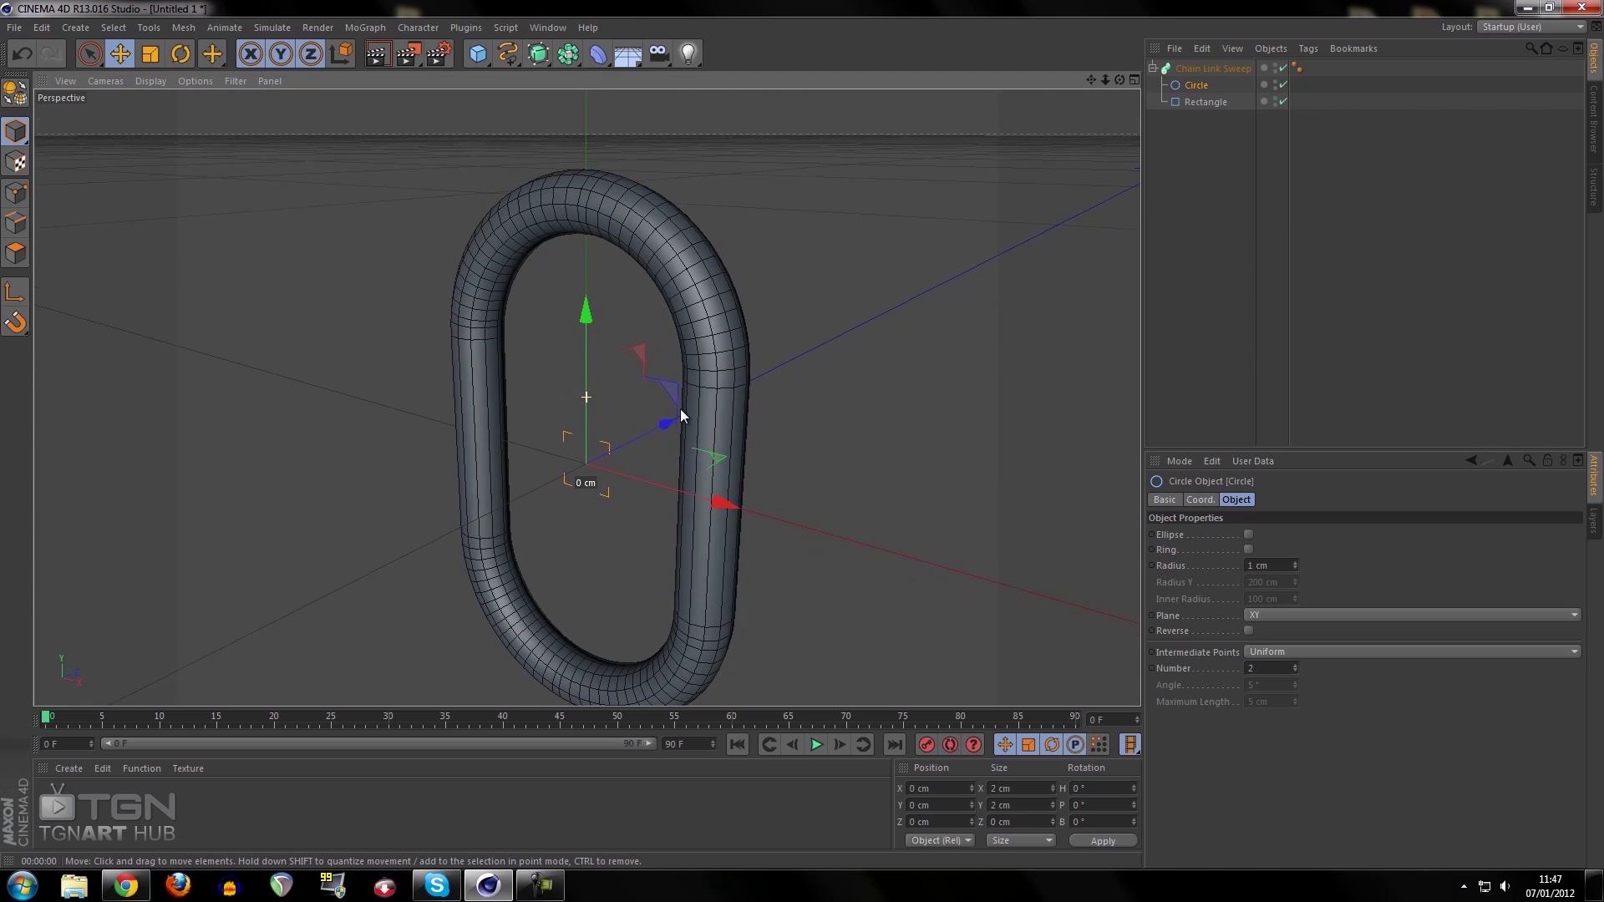
click(1294, 664)
click(1294, 664)
click(1294, 663)
click(1295, 664)
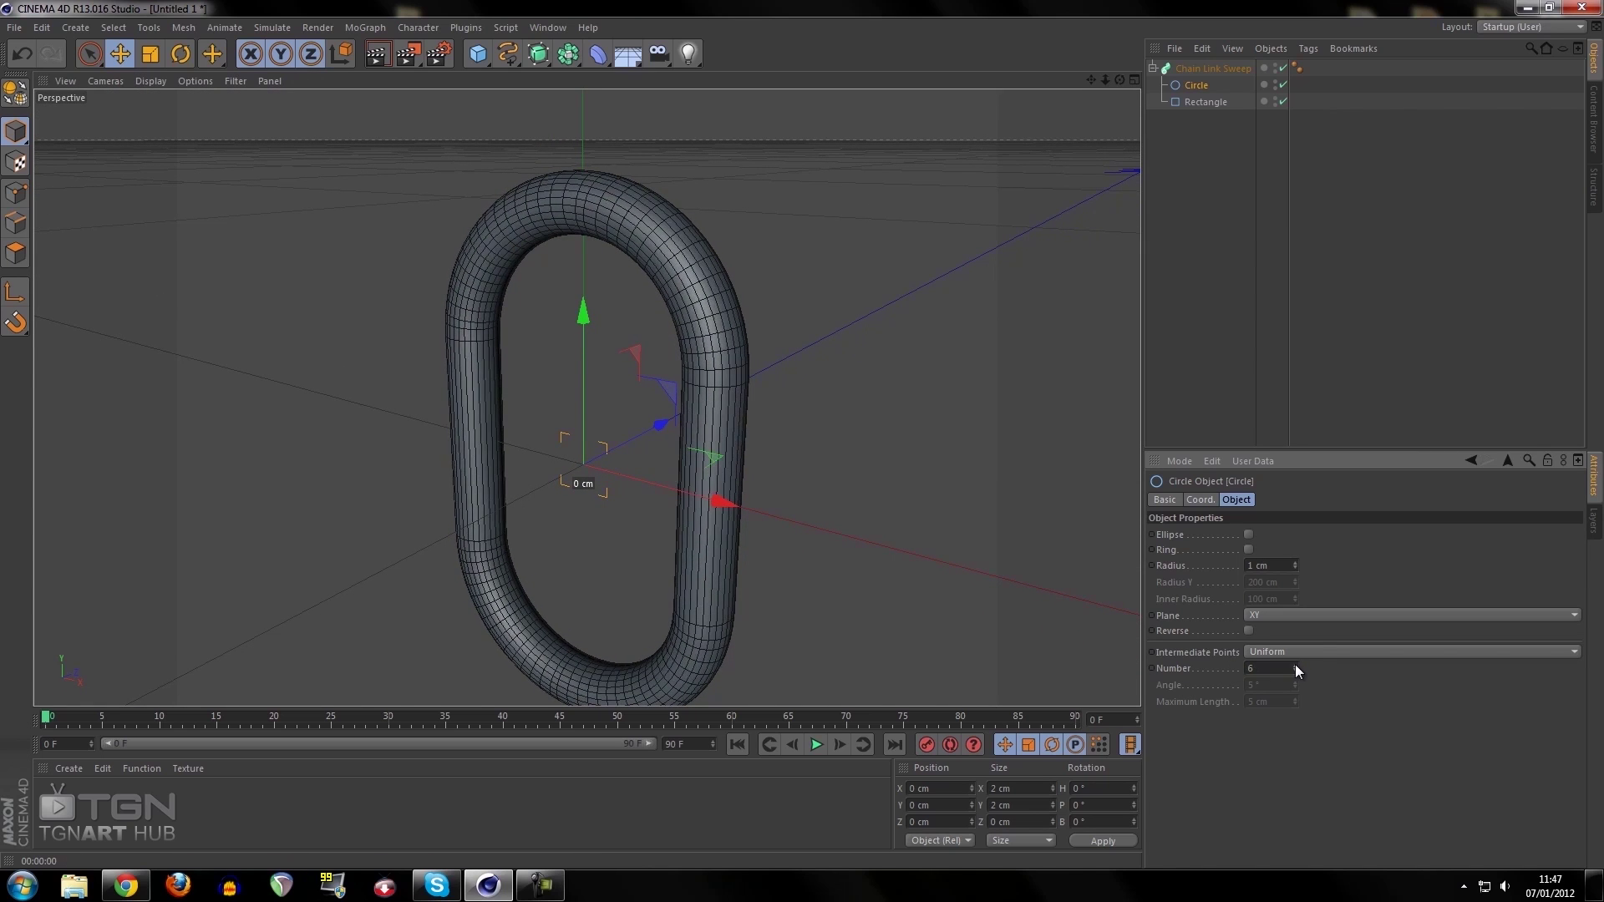
click(1294, 664)
click(1295, 664)
click(1295, 664)
click(1294, 664)
click(1294, 664)
click(1295, 664)
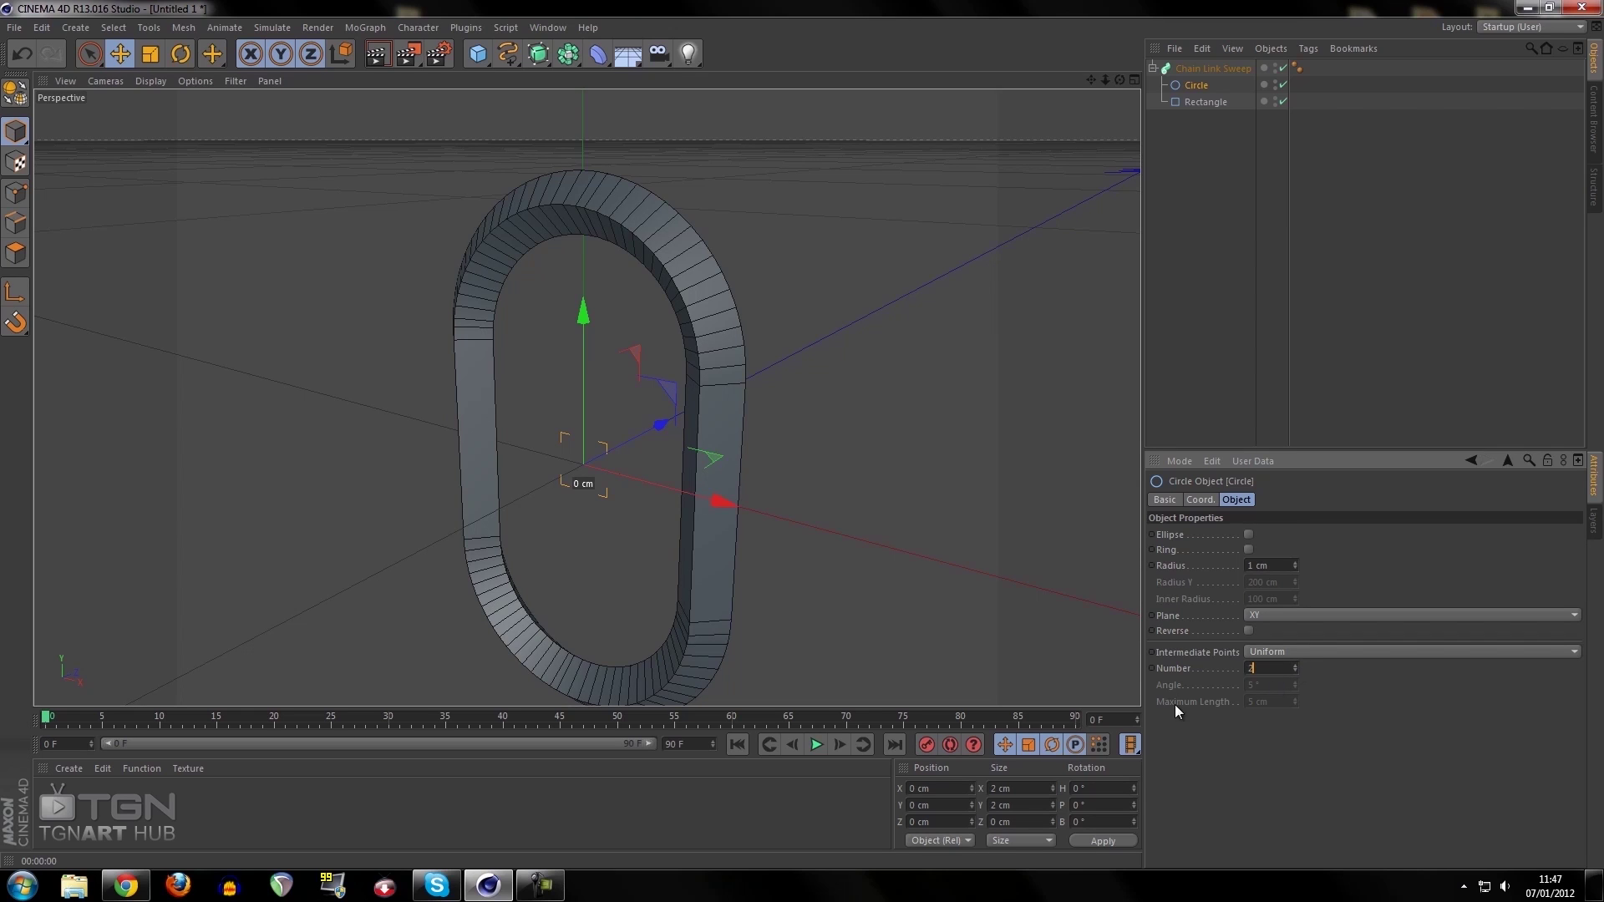
key(Return)
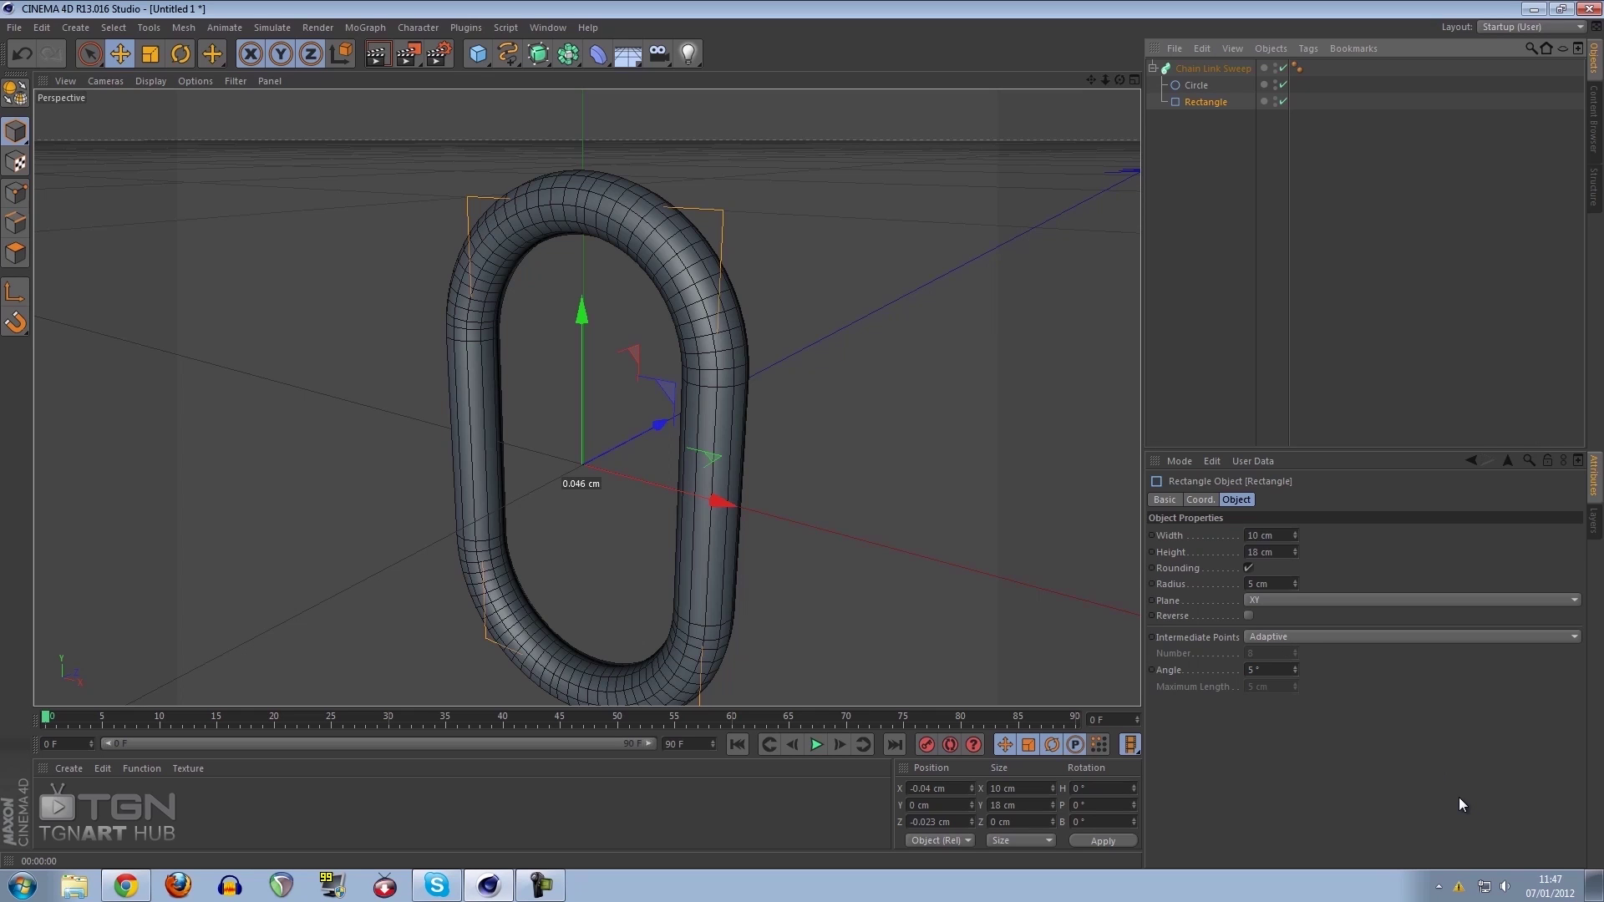
Raise the Rectangle rail's intermediate-point angle from 5° to 12° and render a preview
click(1295, 665)
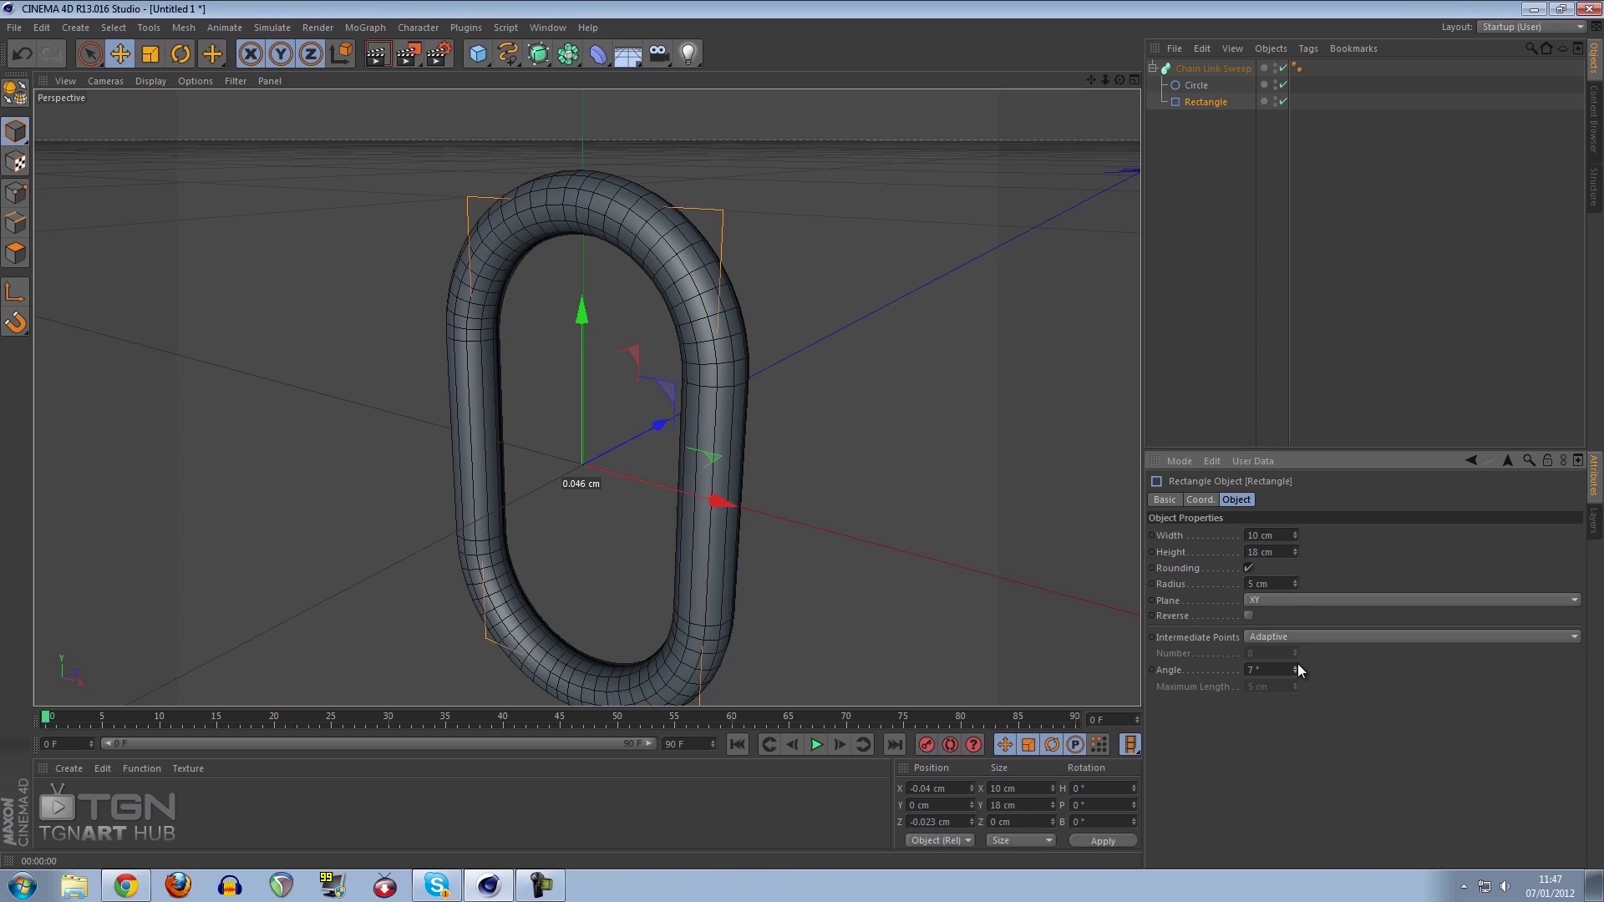
click(1296, 666)
click(1296, 666)
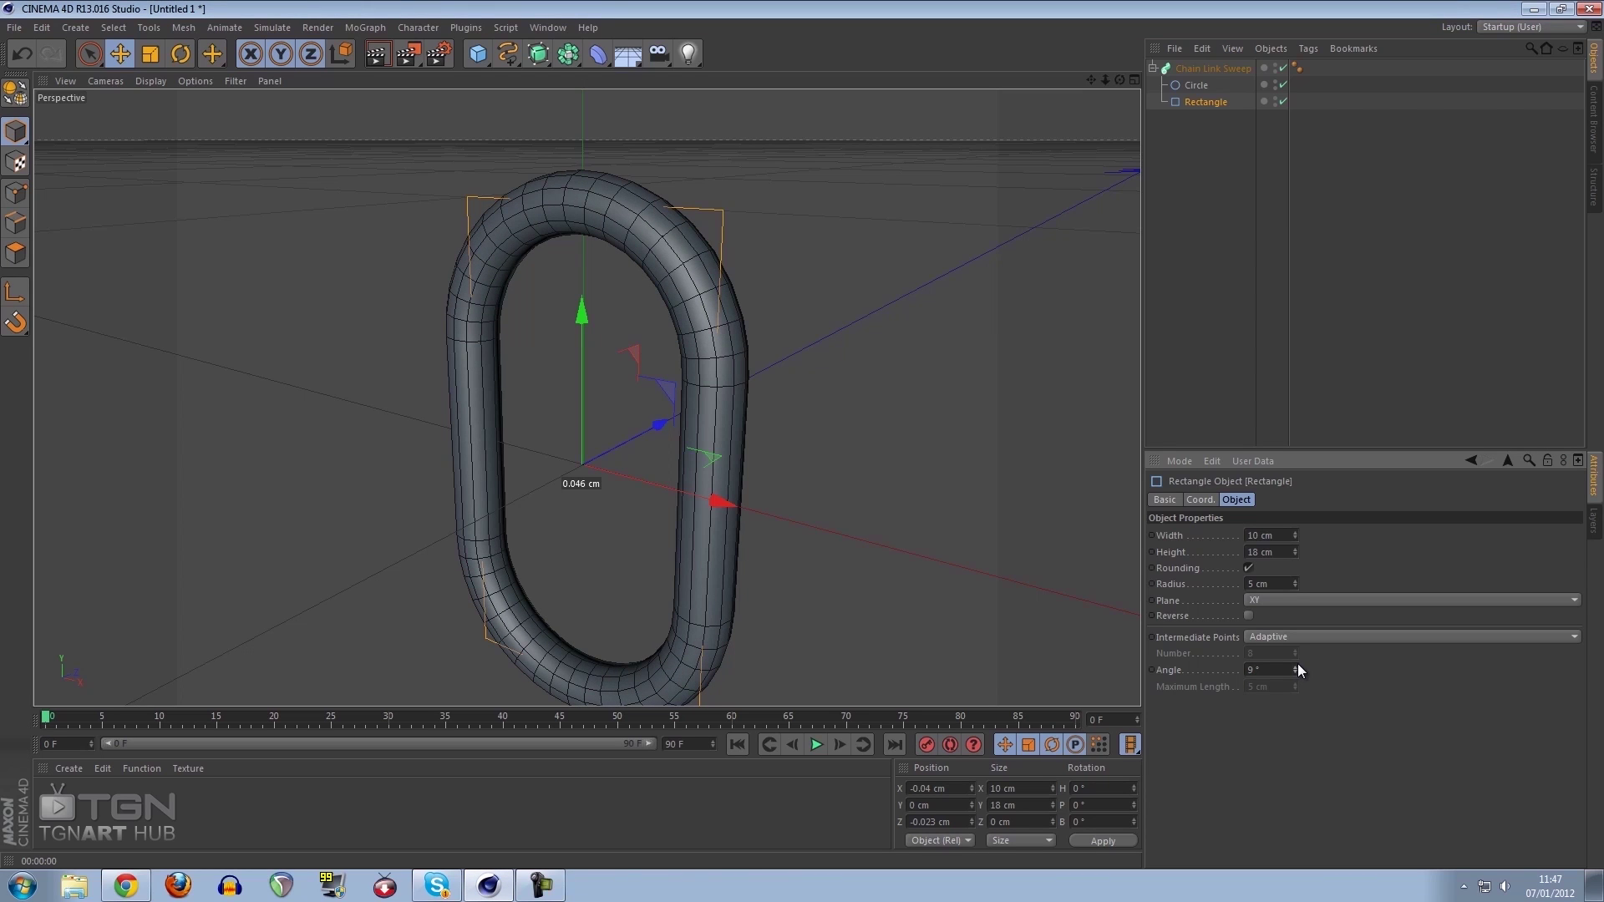
click(1295, 667)
click(1295, 667)
click(1295, 666)
click(389, 56)
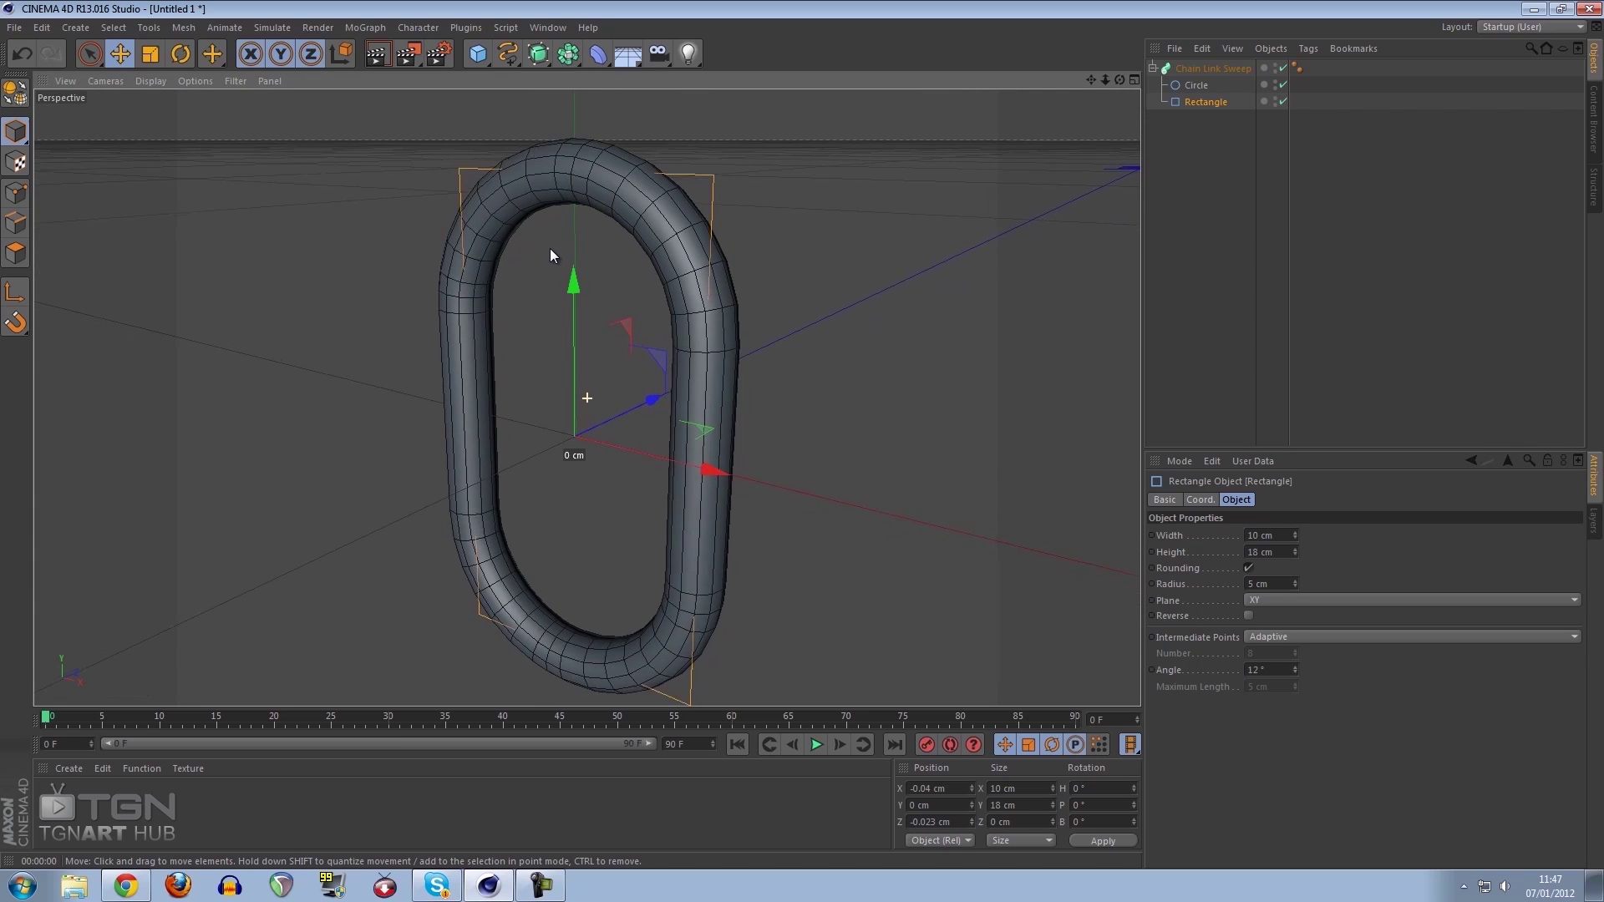
Deselect the rectangle, recentre the link and render a quick preview
scroll(552, 252, down, 8)
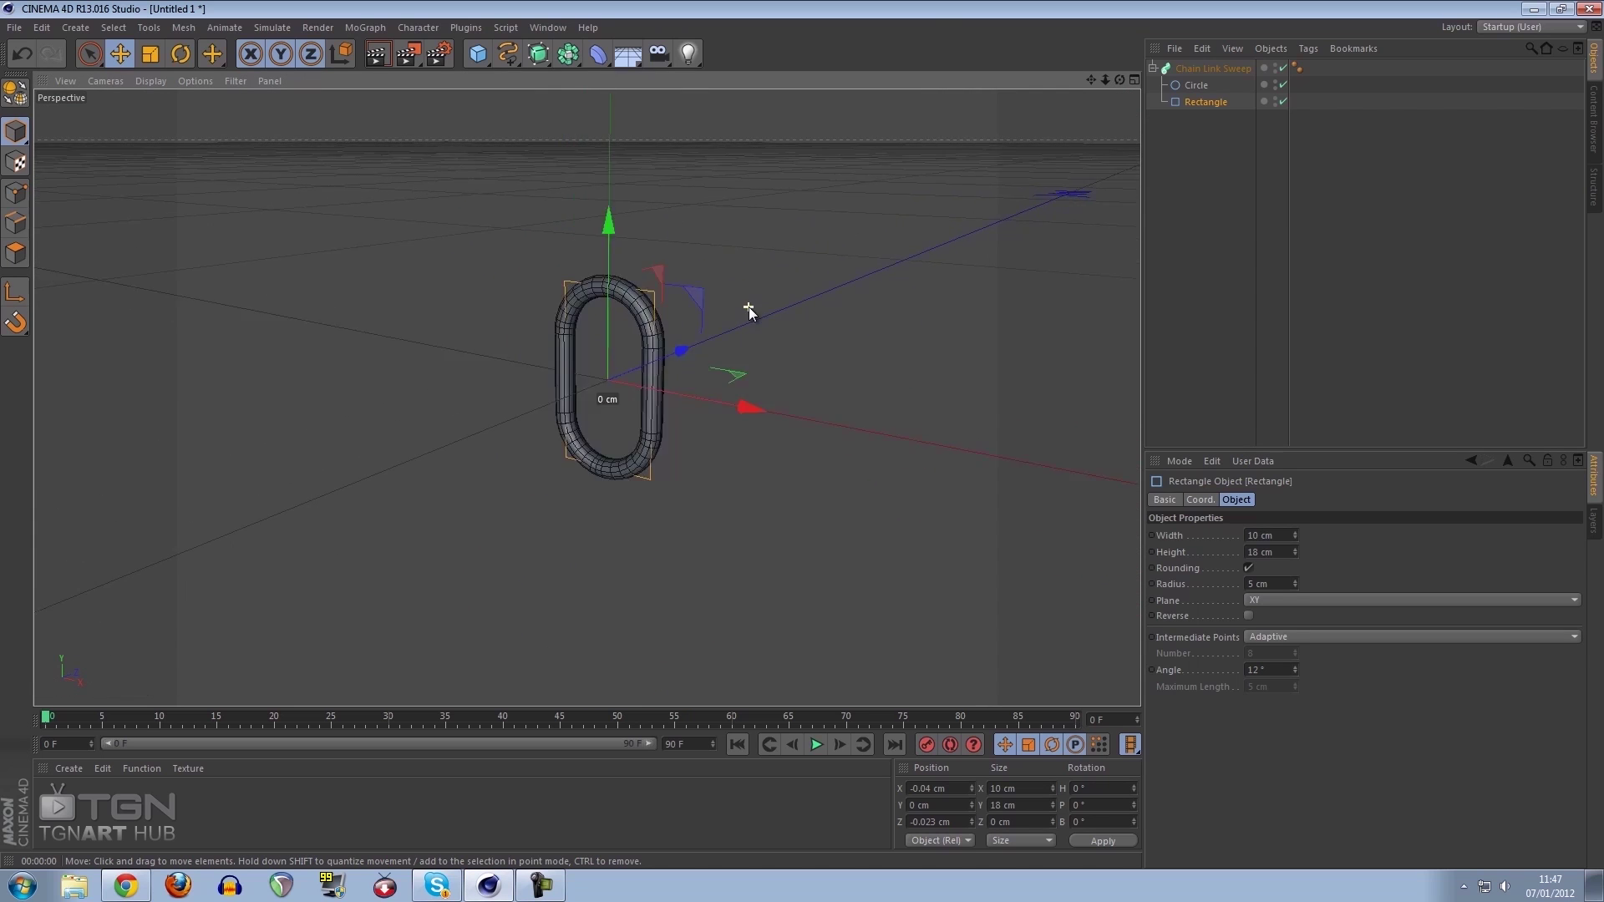
click(932, 294)
scroll(860, 327, down, 6)
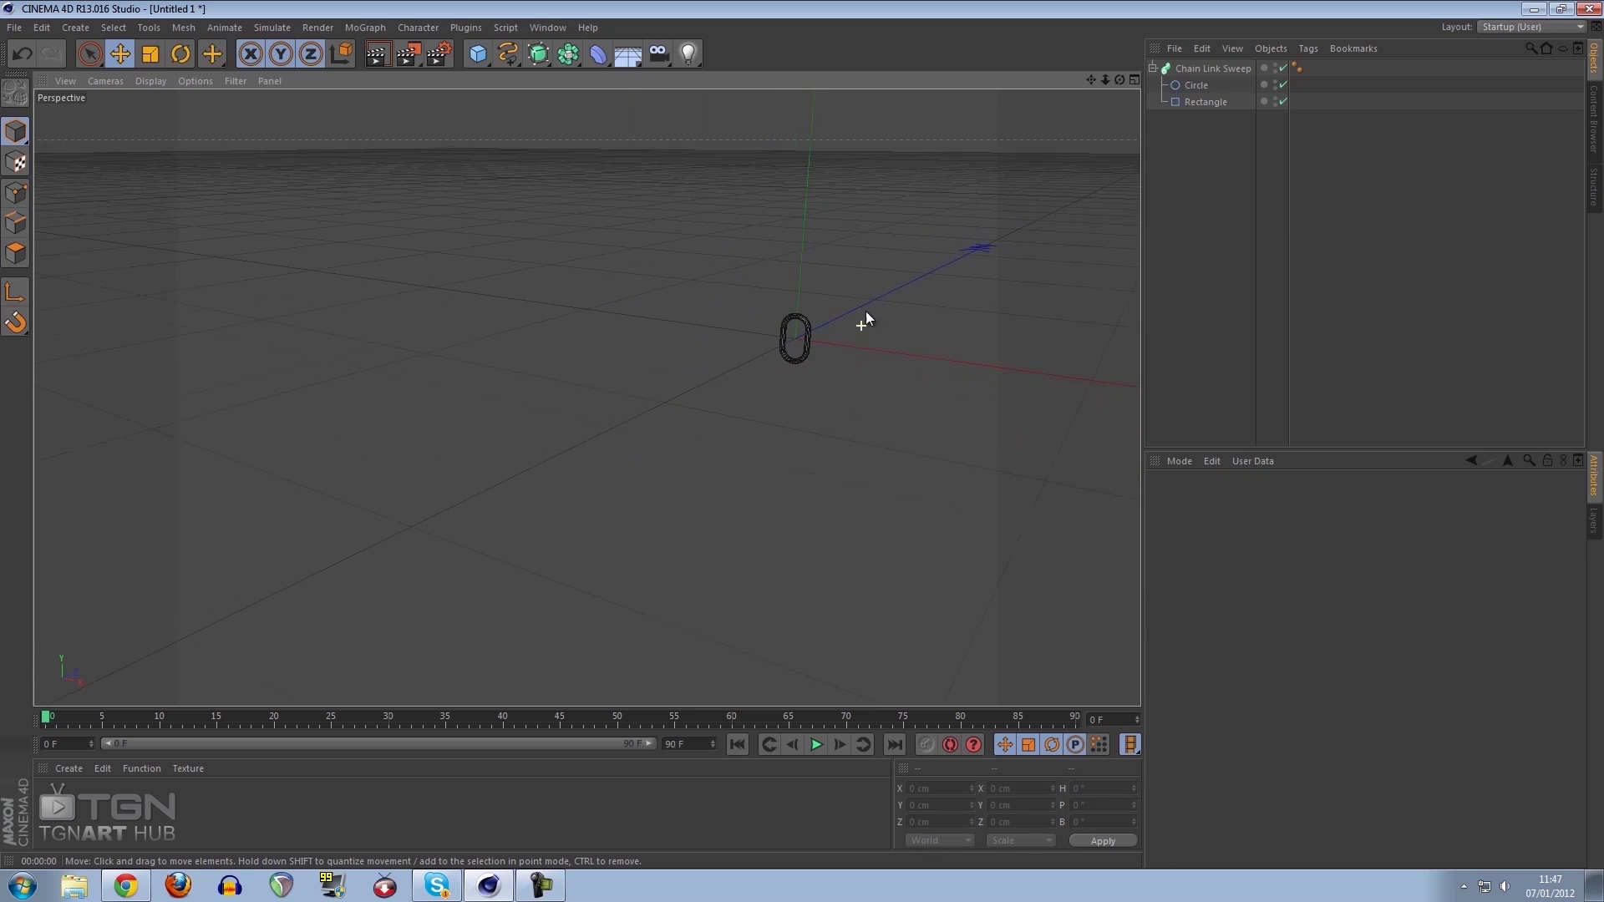
alt+middle_drag(804, 284, 651, 288)
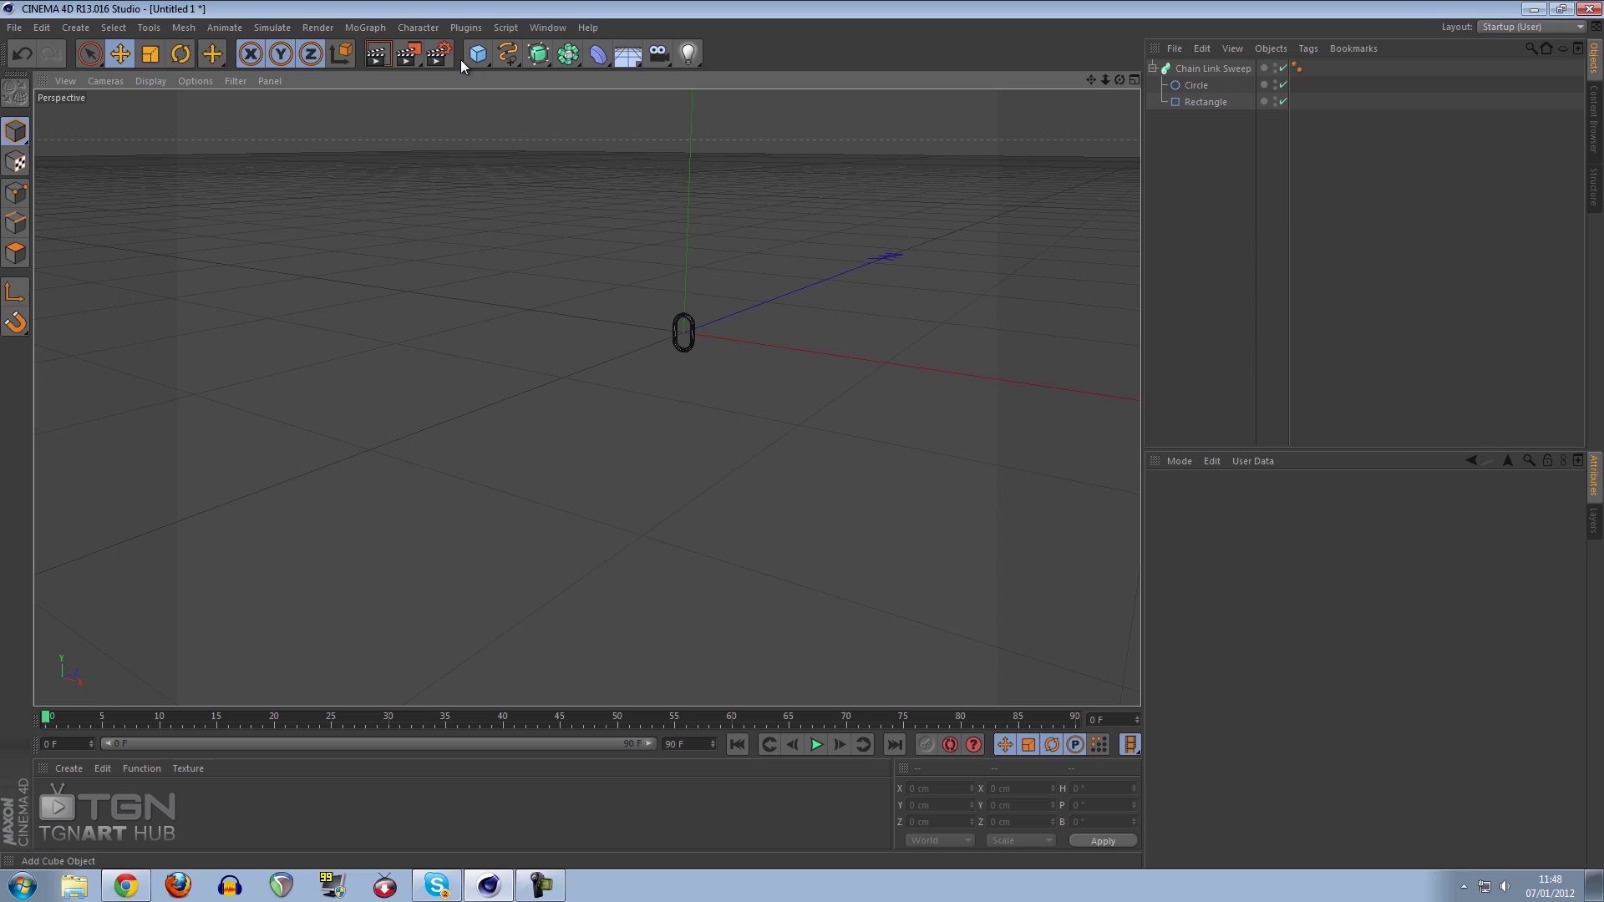
click(380, 57)
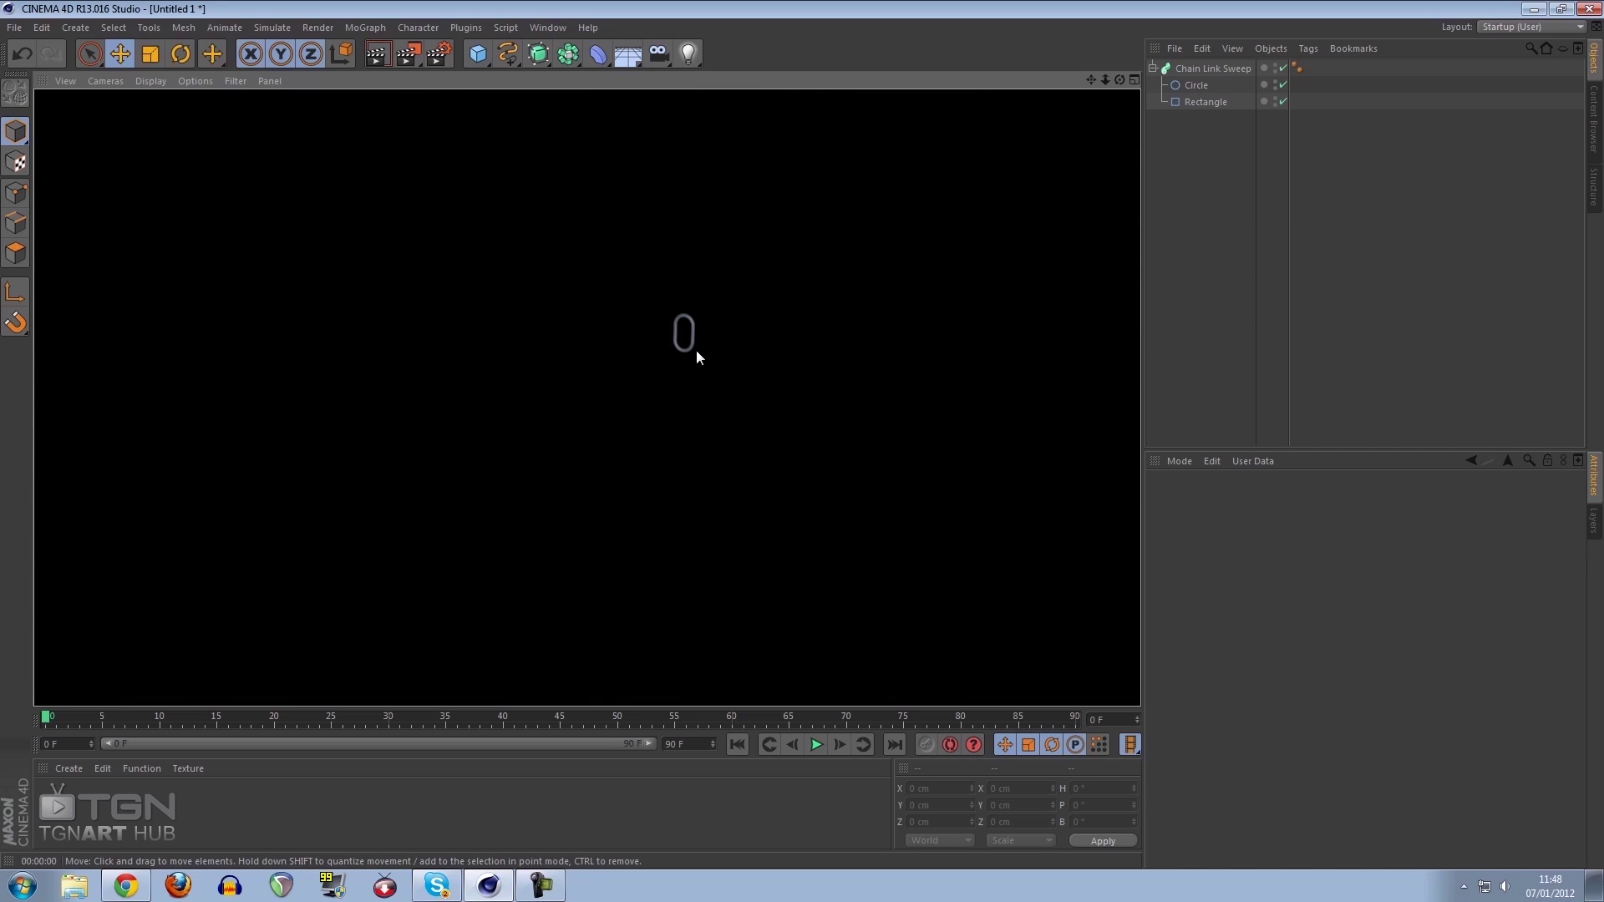
Try a 24° rail angle on the Rectangle, then undo it back to 12°
scroll(748, 344, up, 5)
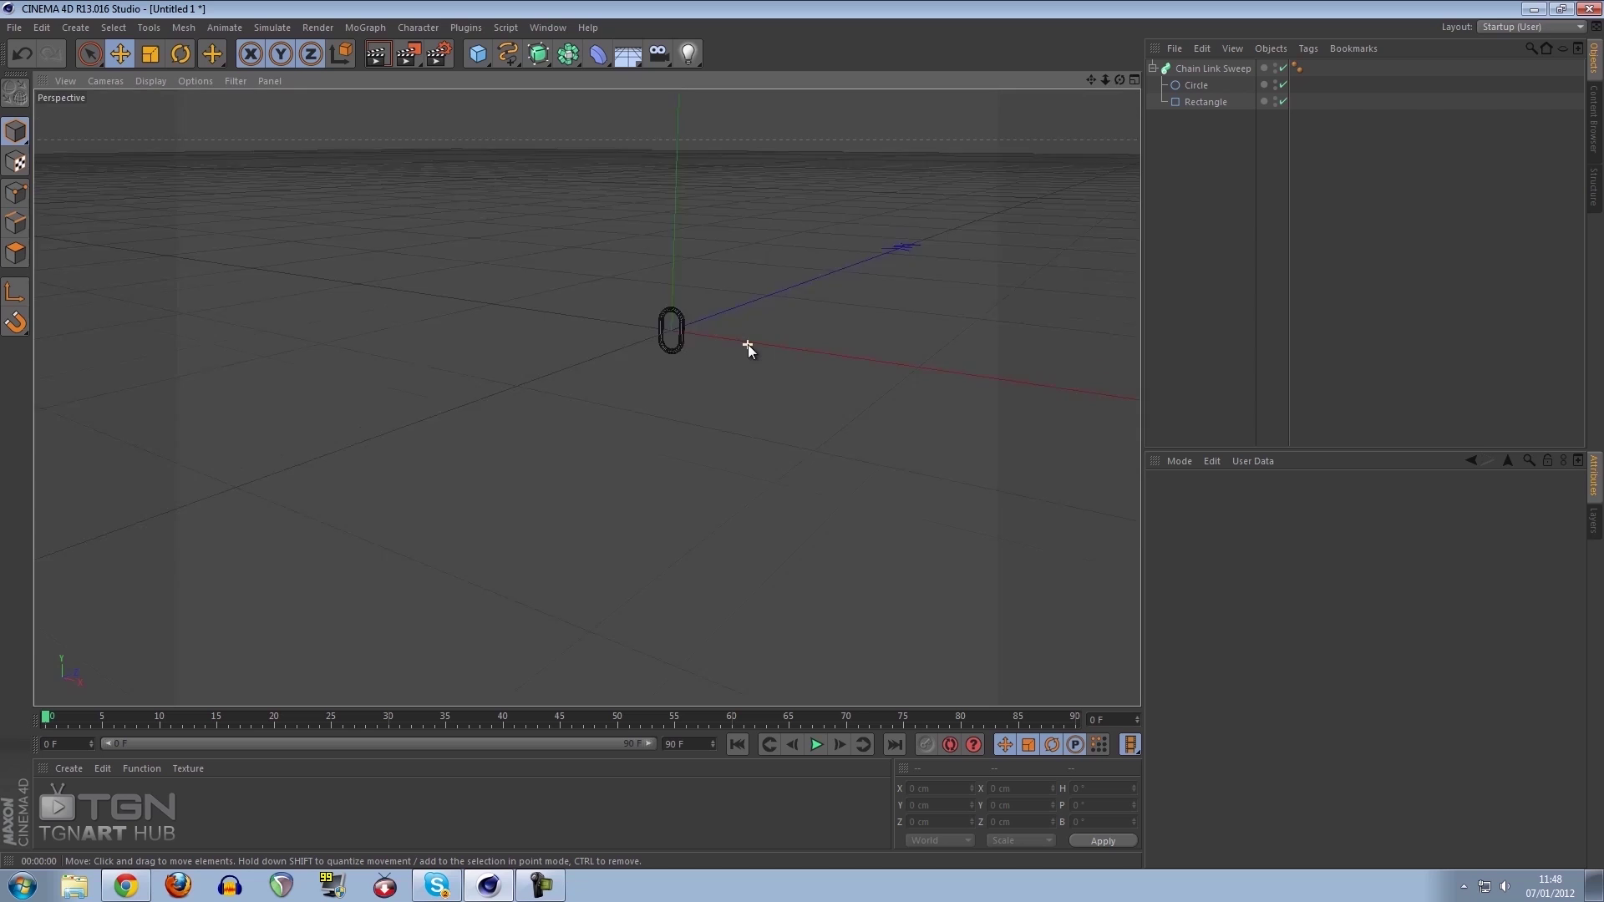
scroll(769, 341, up, 8)
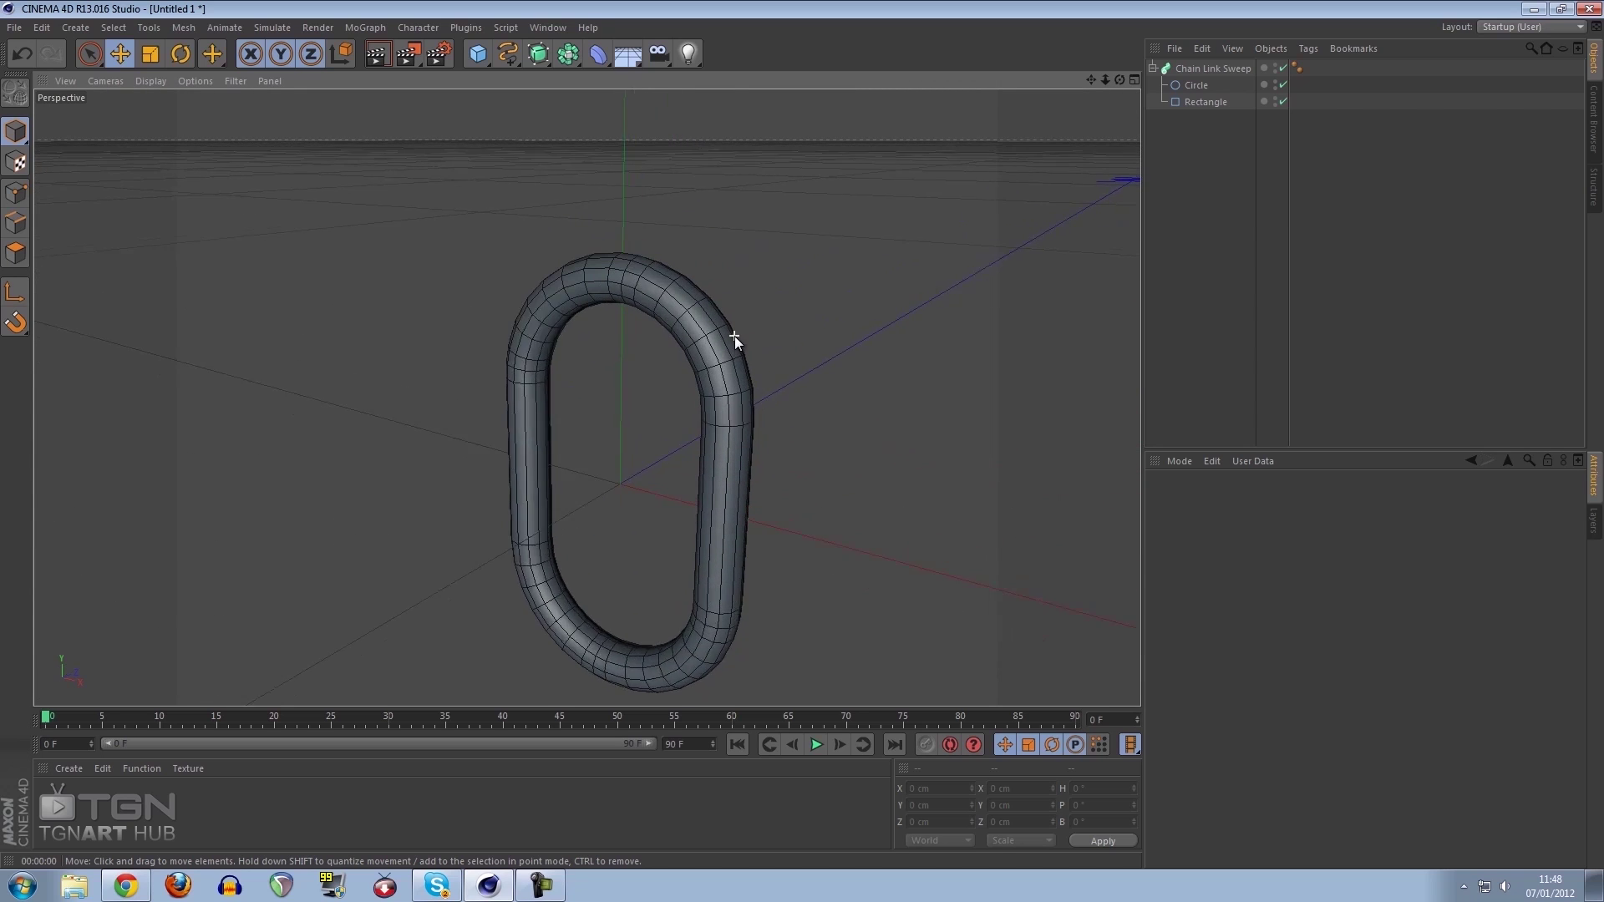
scroll(734, 335, up, 1)
click(1196, 101)
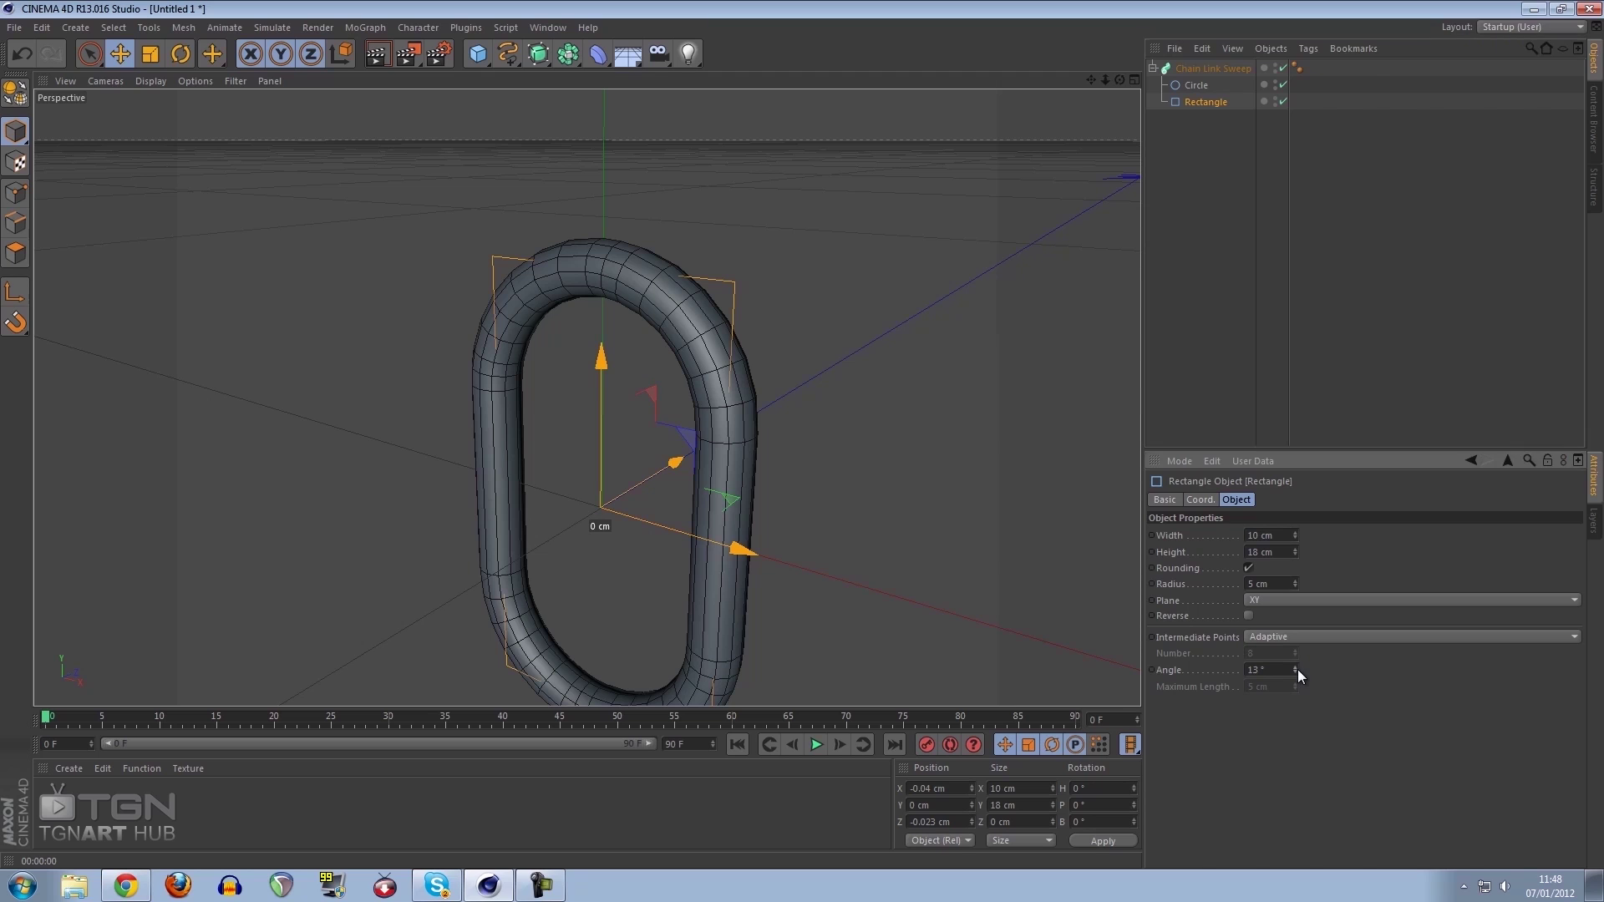
drag(1296, 669, 1297, 668)
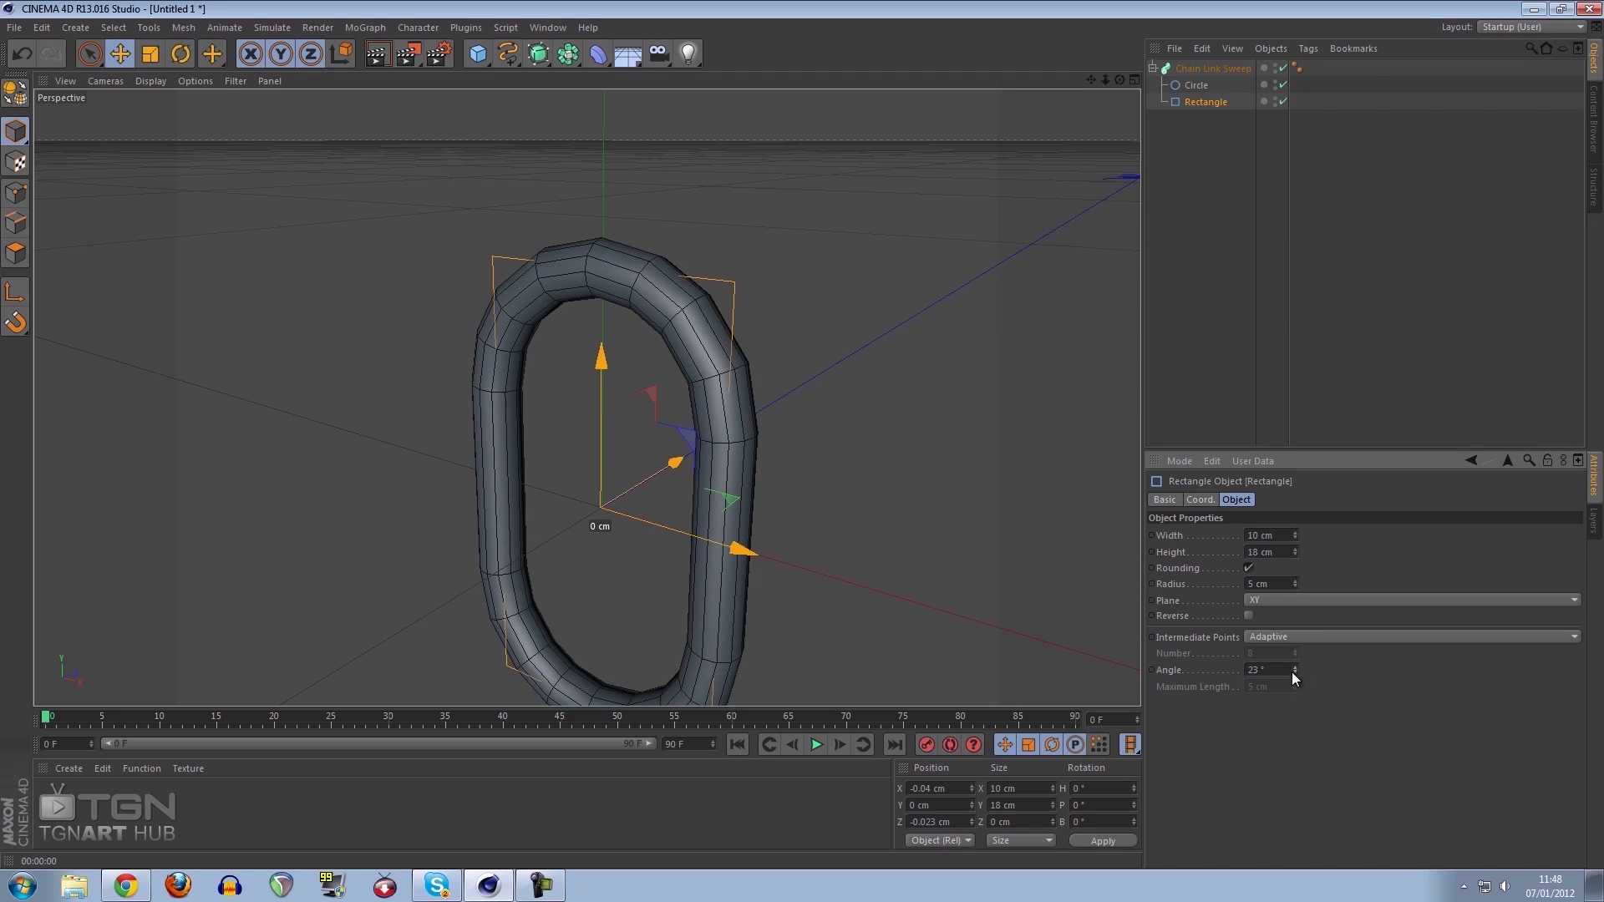
key(ctrl+z)
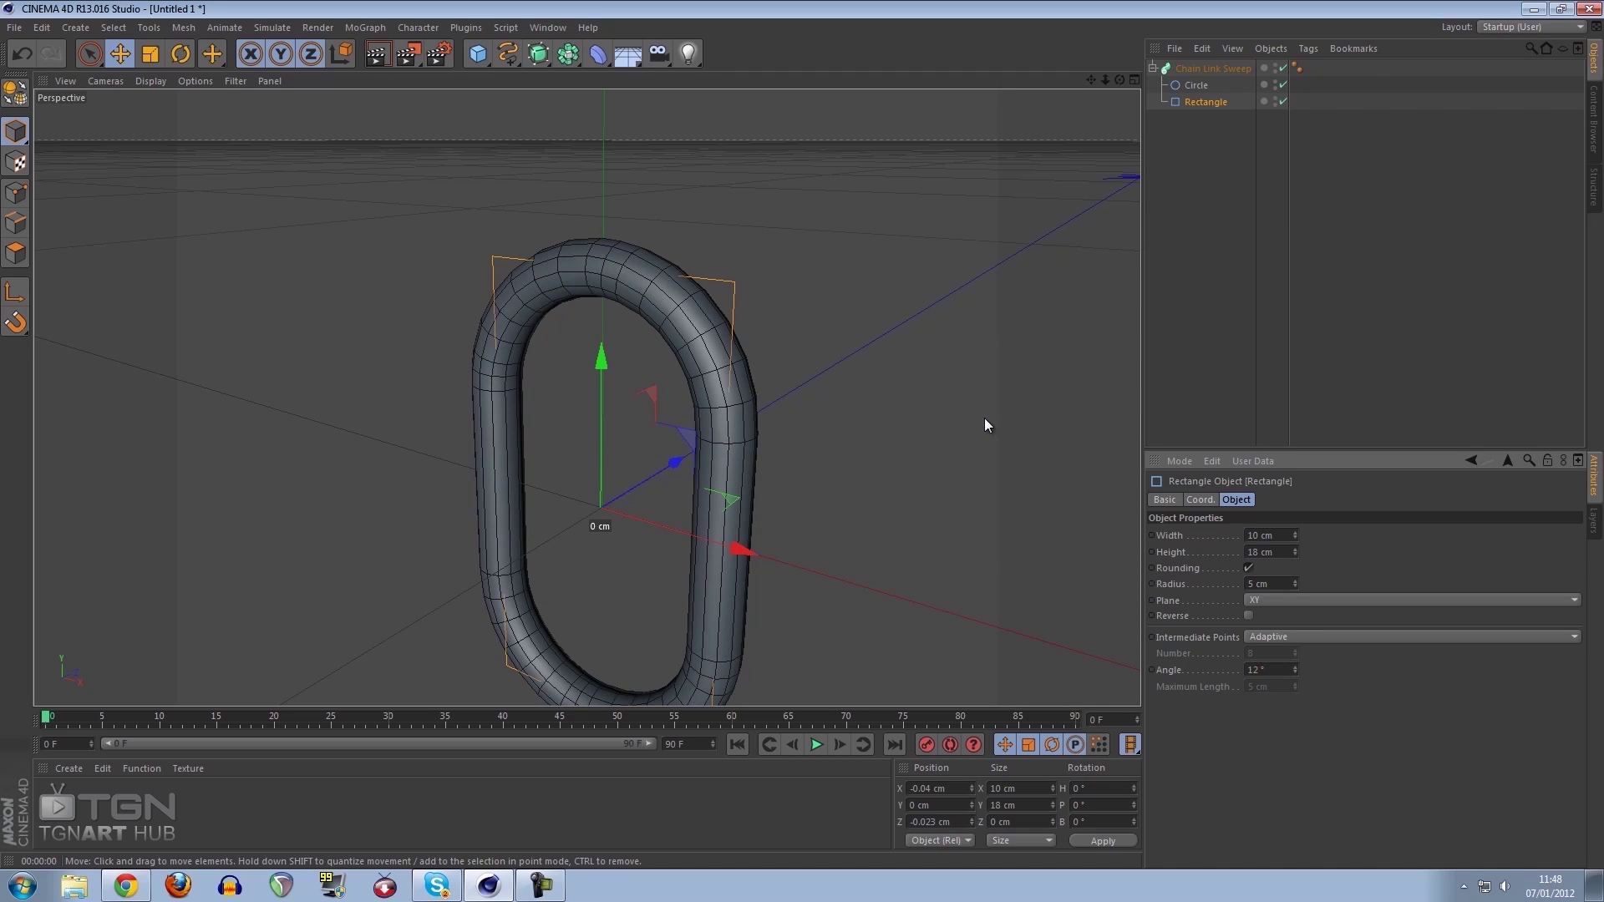
Collapse Chain Link Sweep's child splines in the Object Manager and zoom out
click(981, 344)
click(1152, 67)
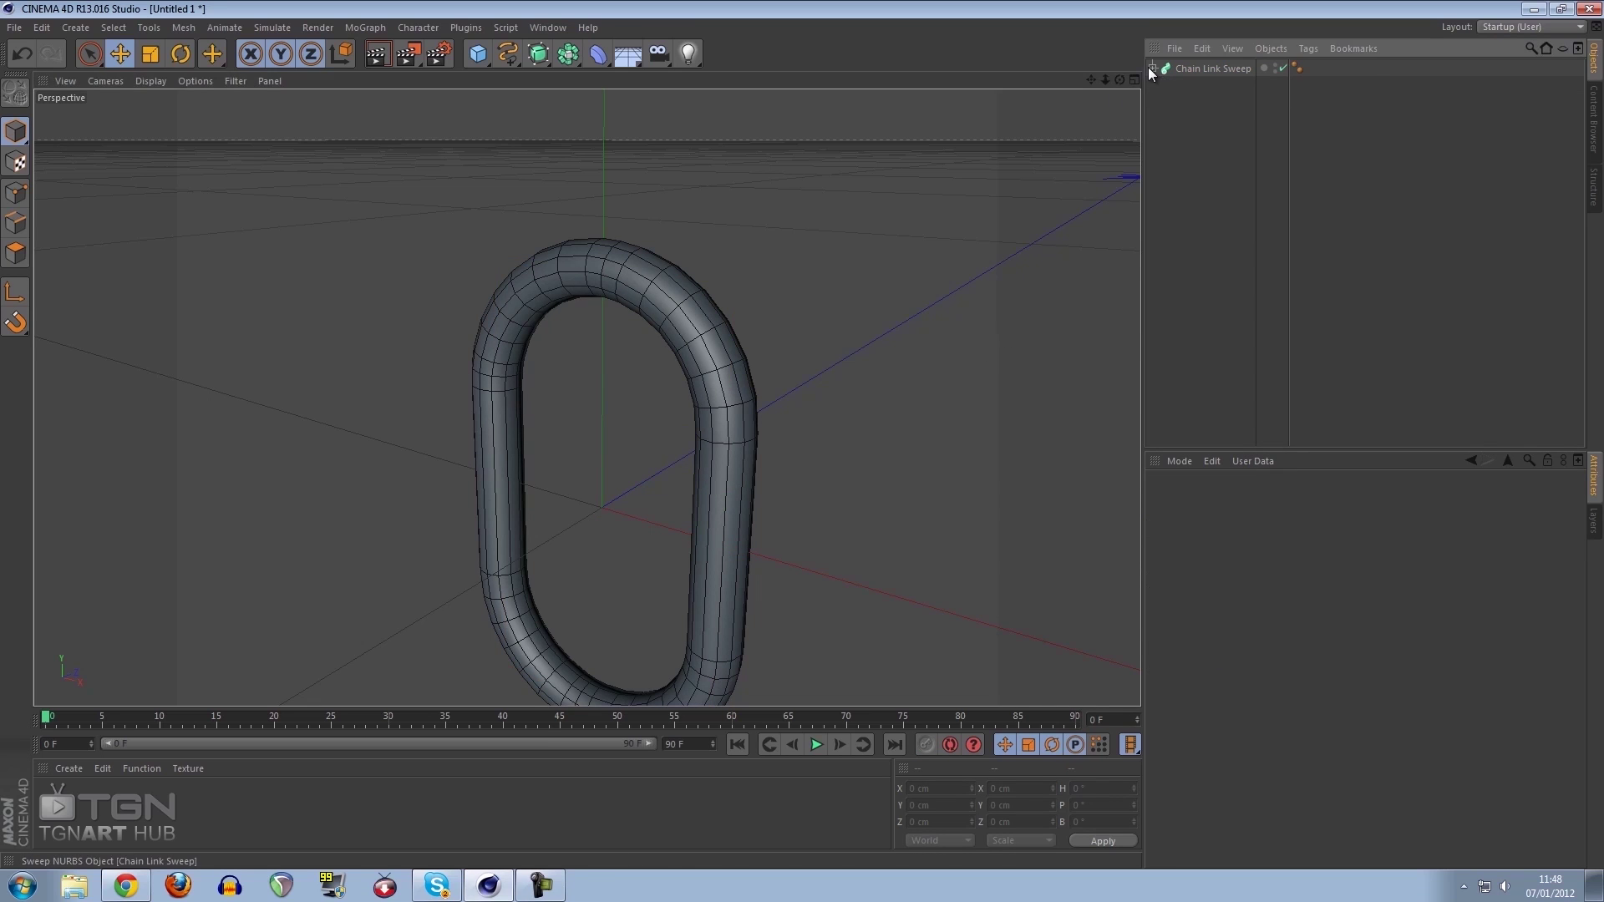
alt+drag(735, 367, 682, 374)
scroll(682, 375, down, 10)
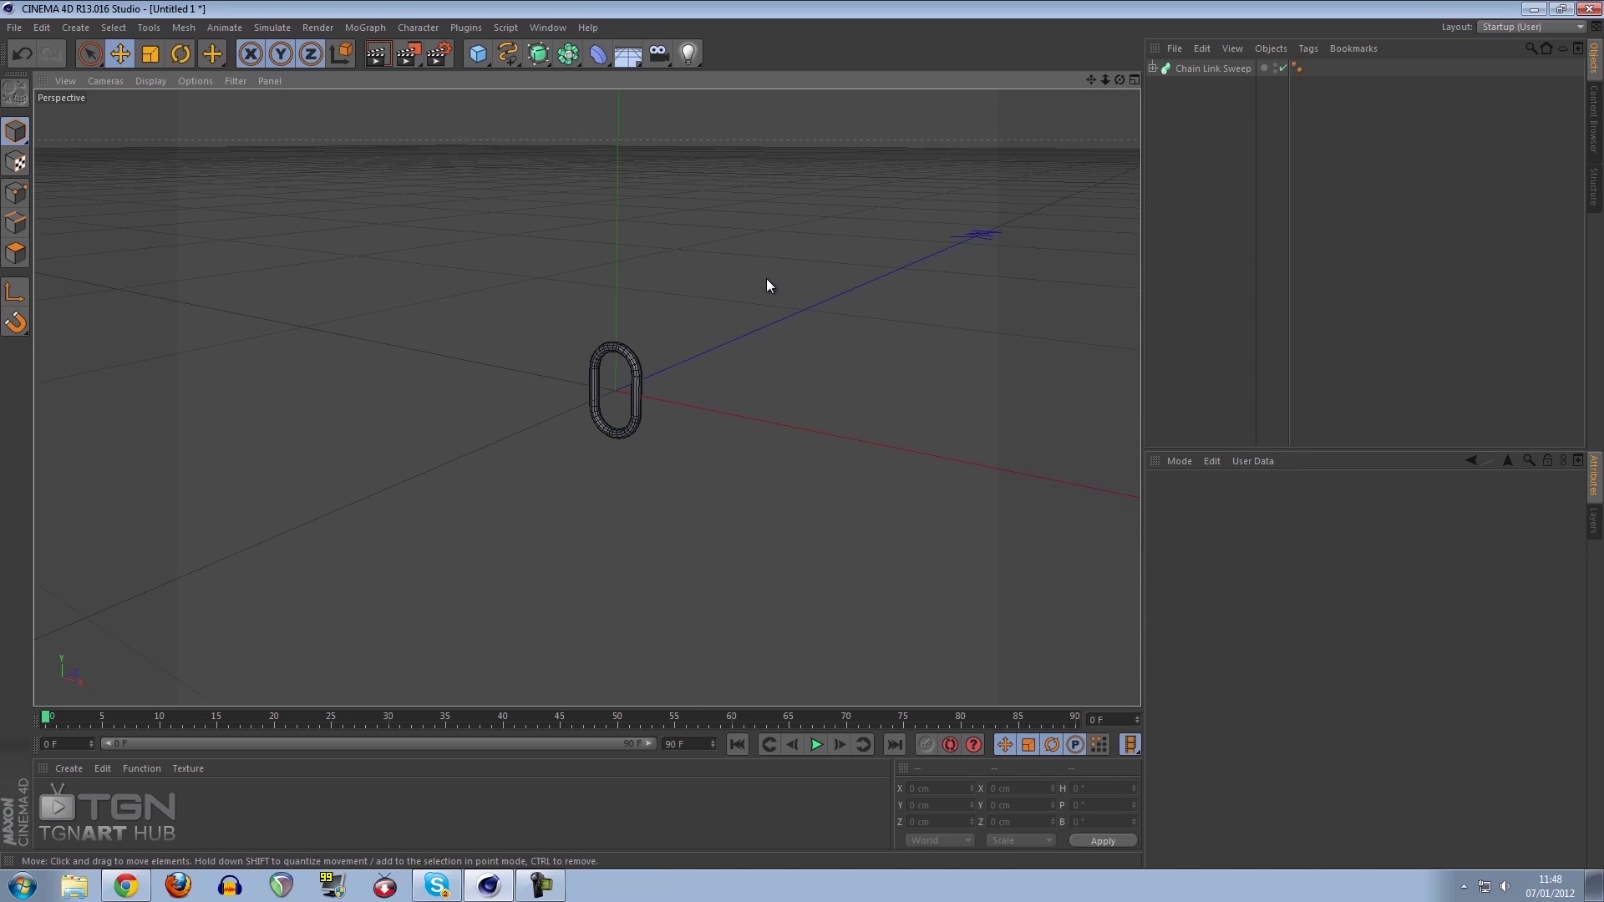
Wrap the Chain Link Sweep in a MoGraph Cloner
click(1204, 68)
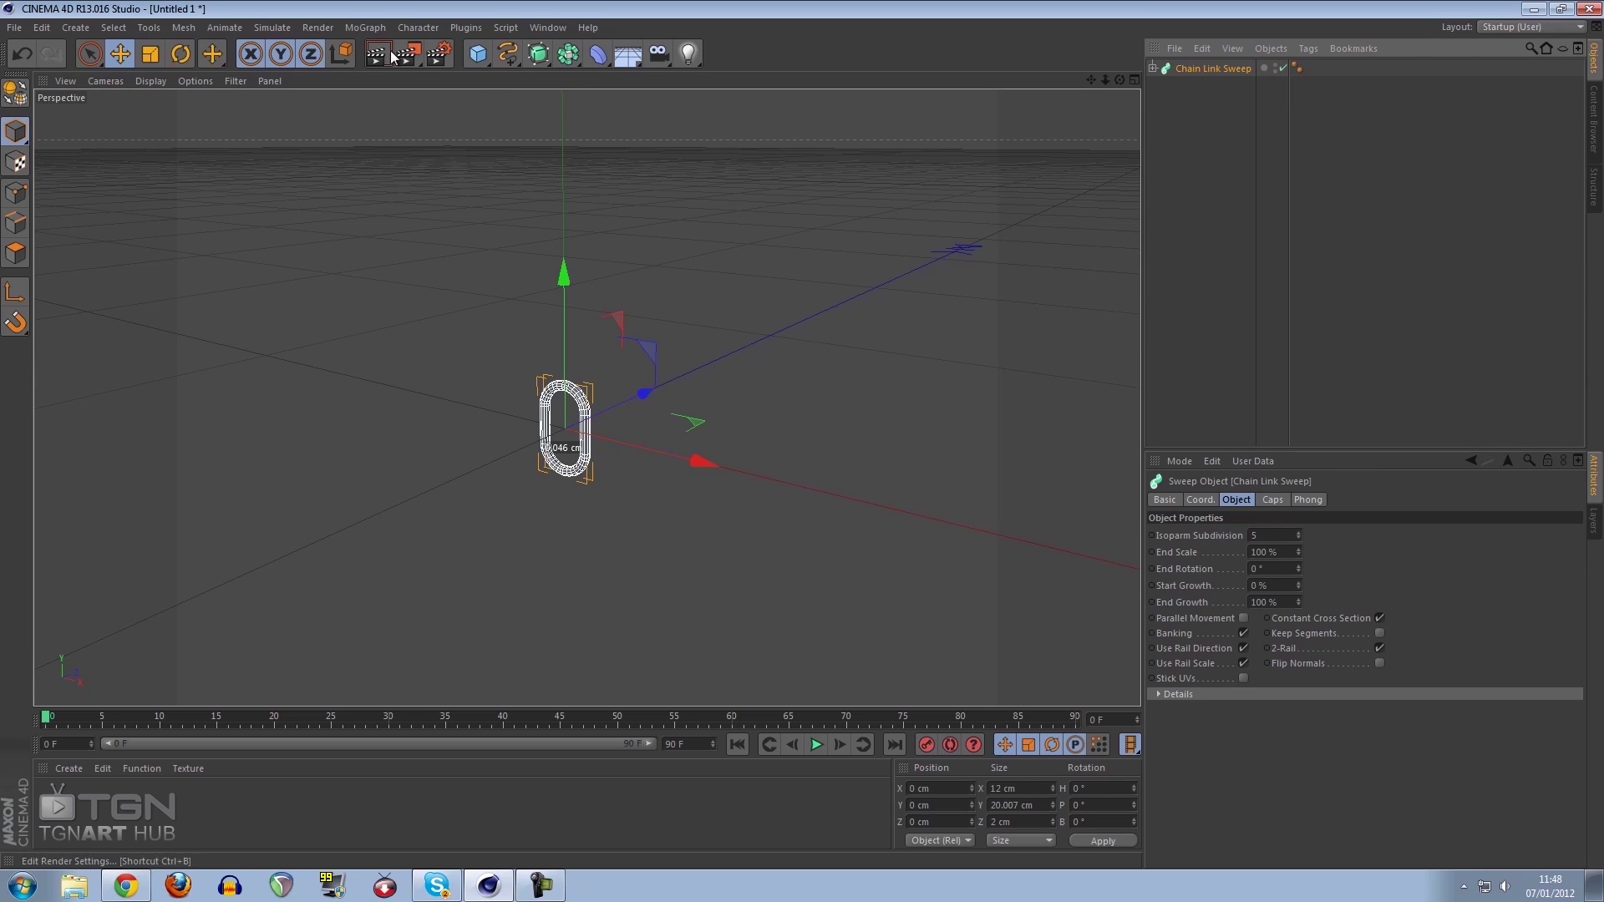
click(361, 27)
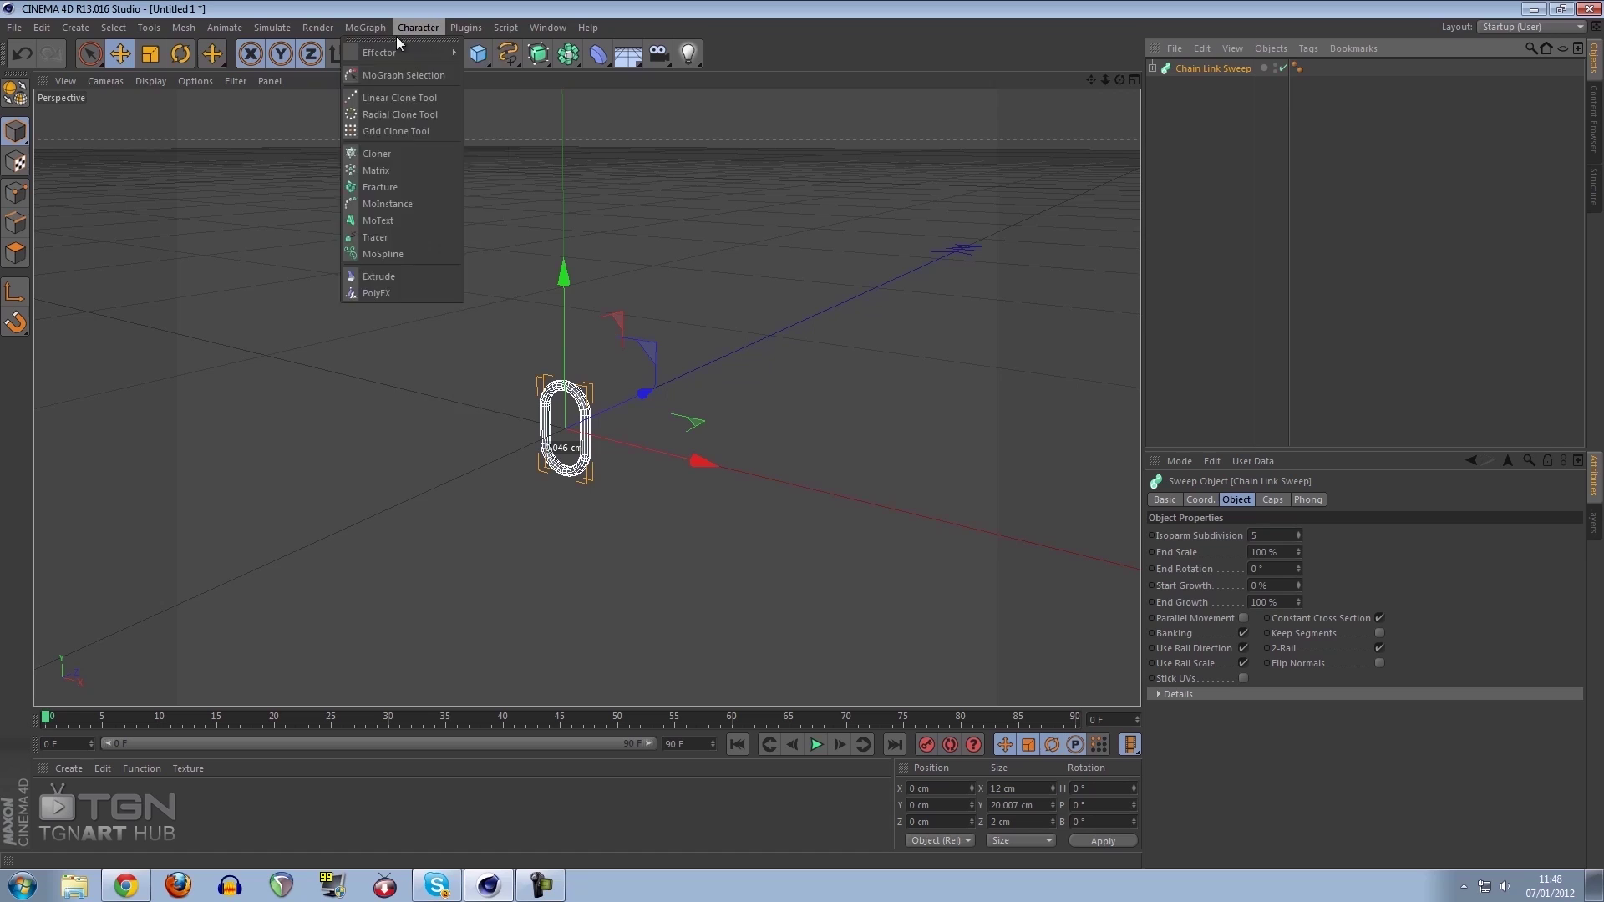
click(383, 156)
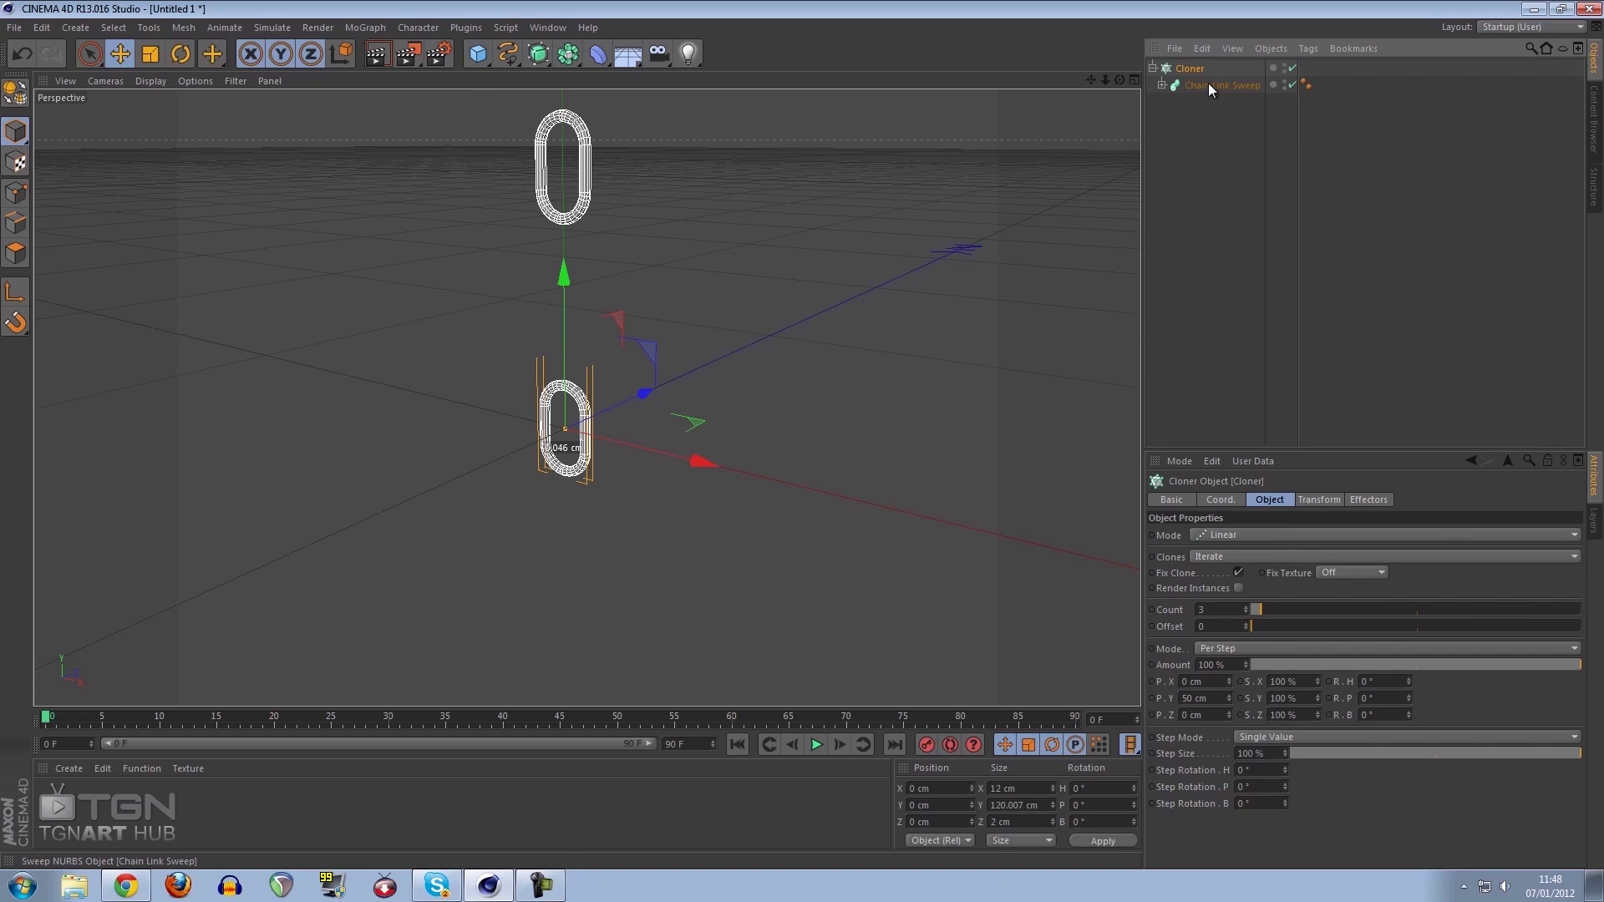
alt+middle_drag(849, 172, 836, 478)
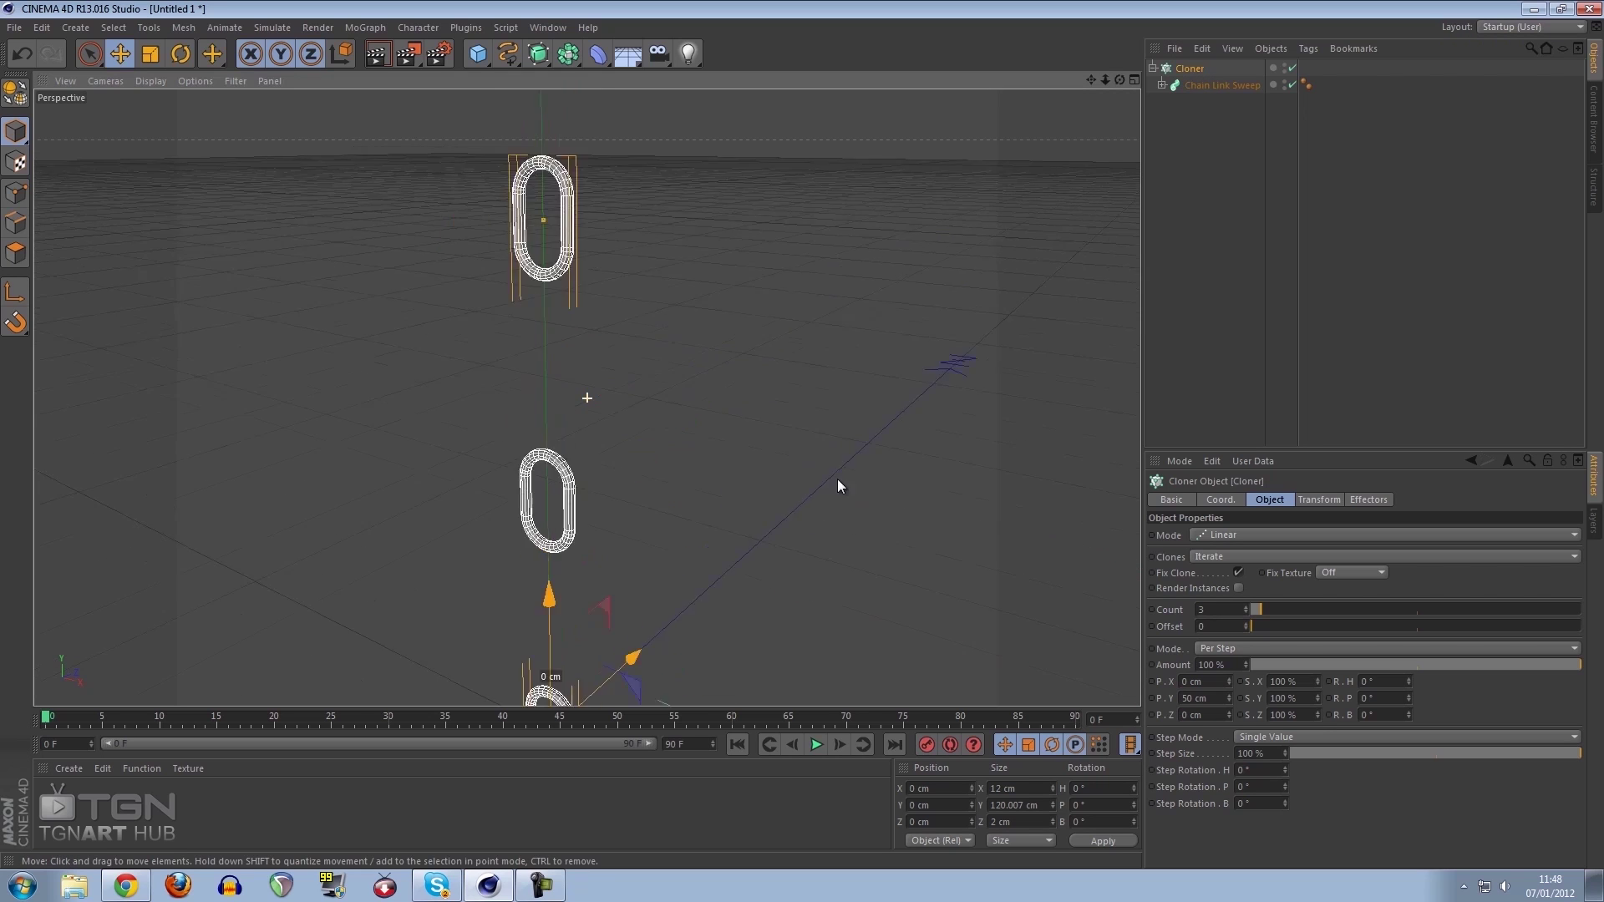
mouse_move(836, 485)
alt+mouse_down()
mouse_move(859, 565)
mouse_move(648, 405)
alt+mouse_up()
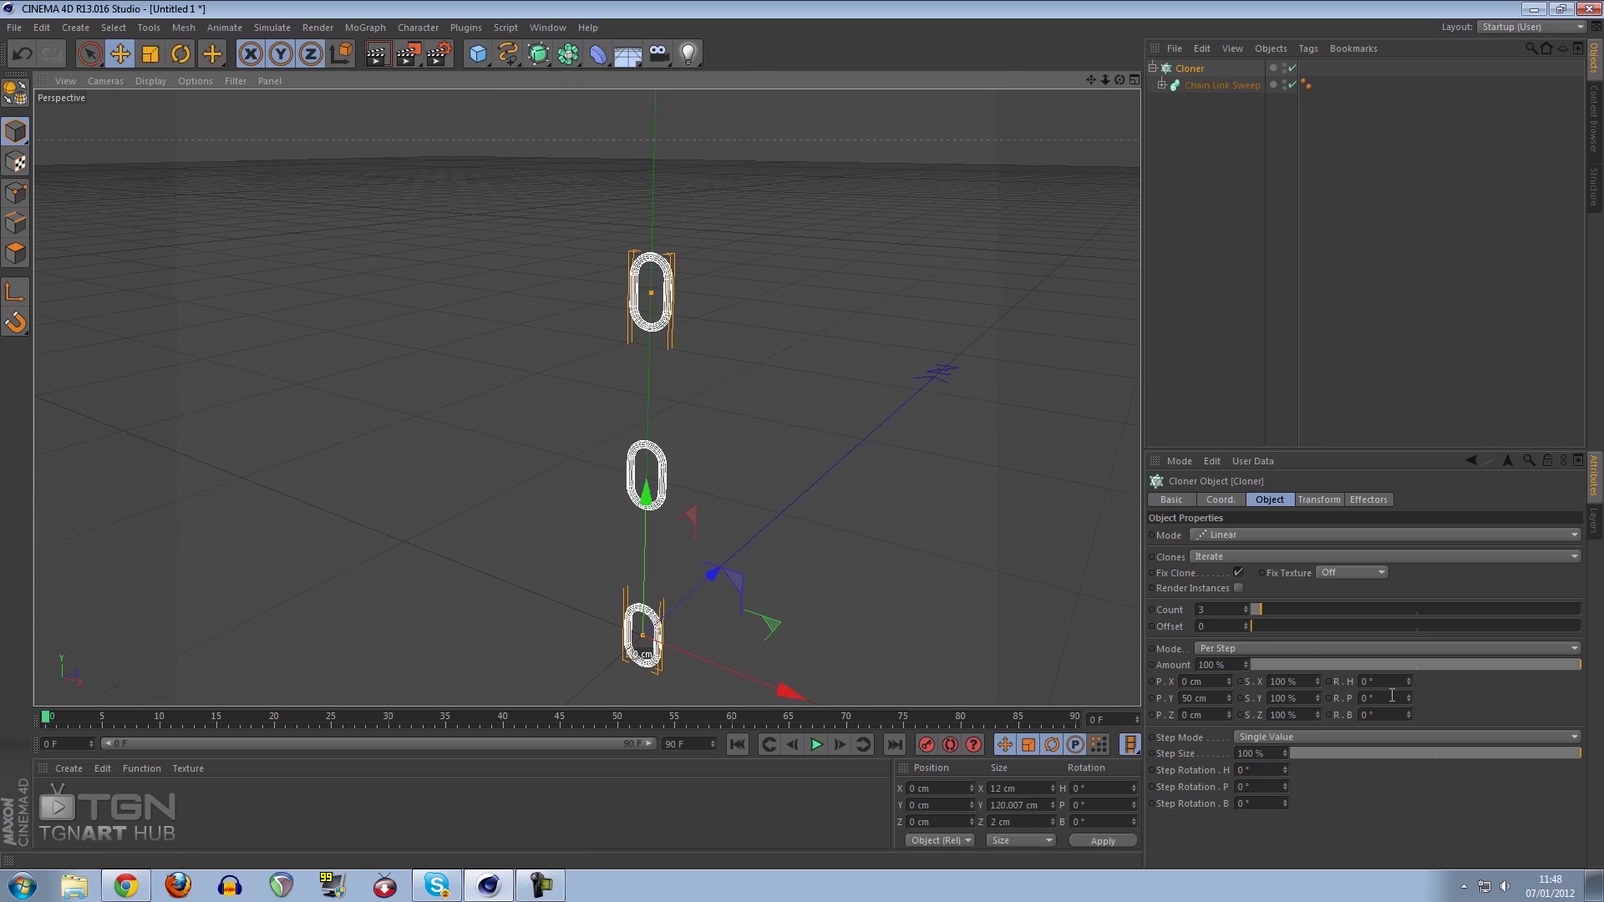
Set the Cloner Count to 10 and P.Y spacing to 14 cm, then orbit to check the links
click(1241, 610)
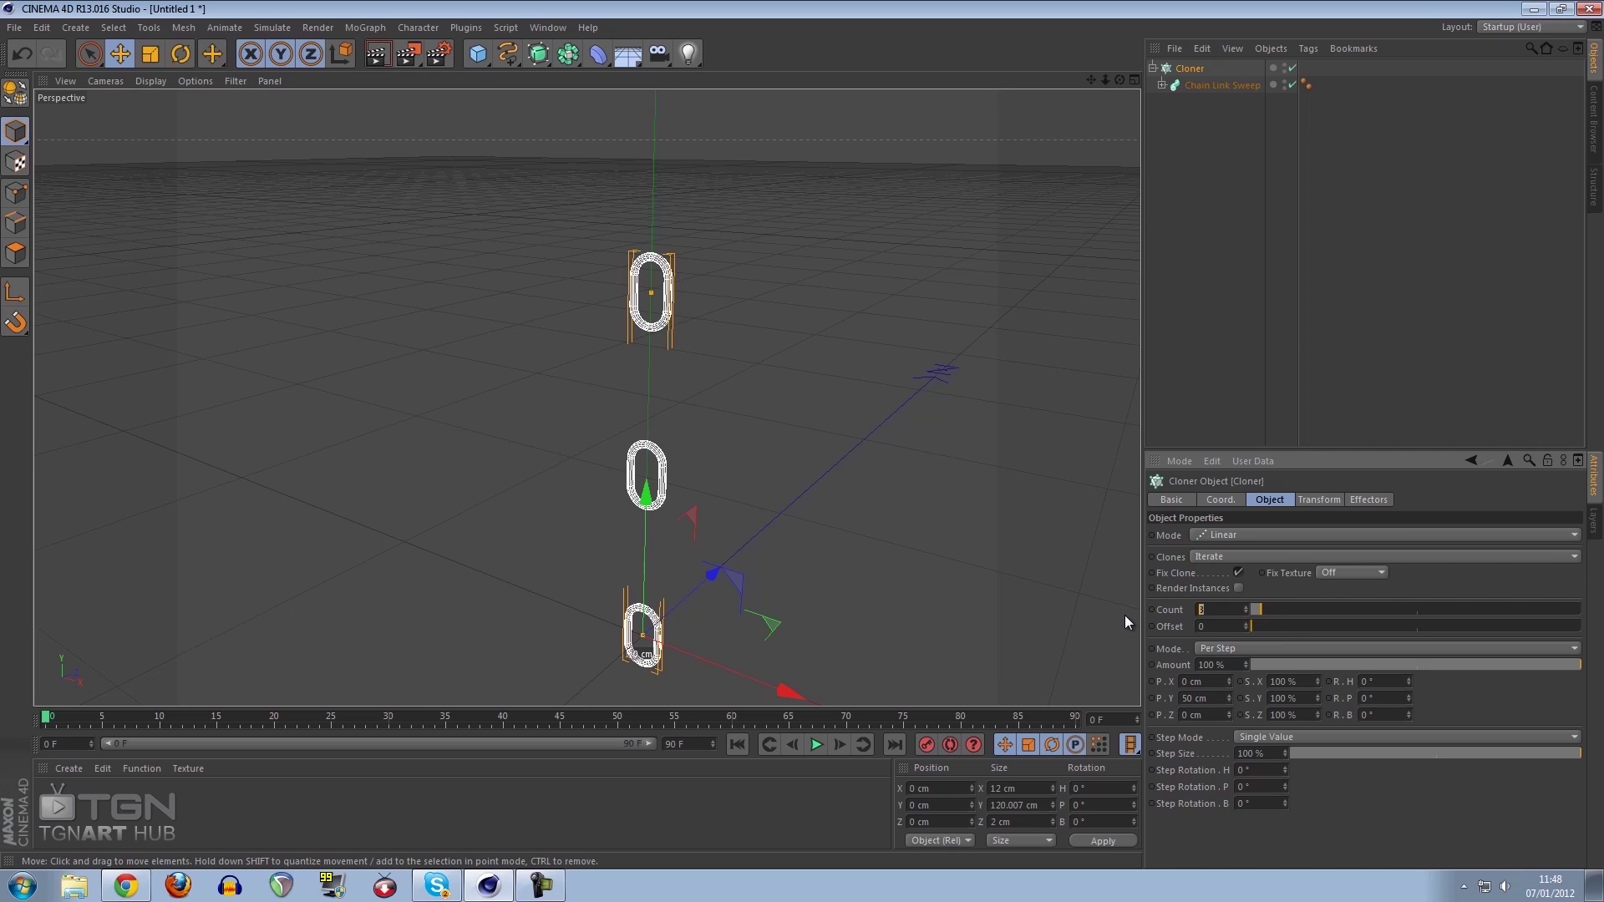
text(10)
key(Return)
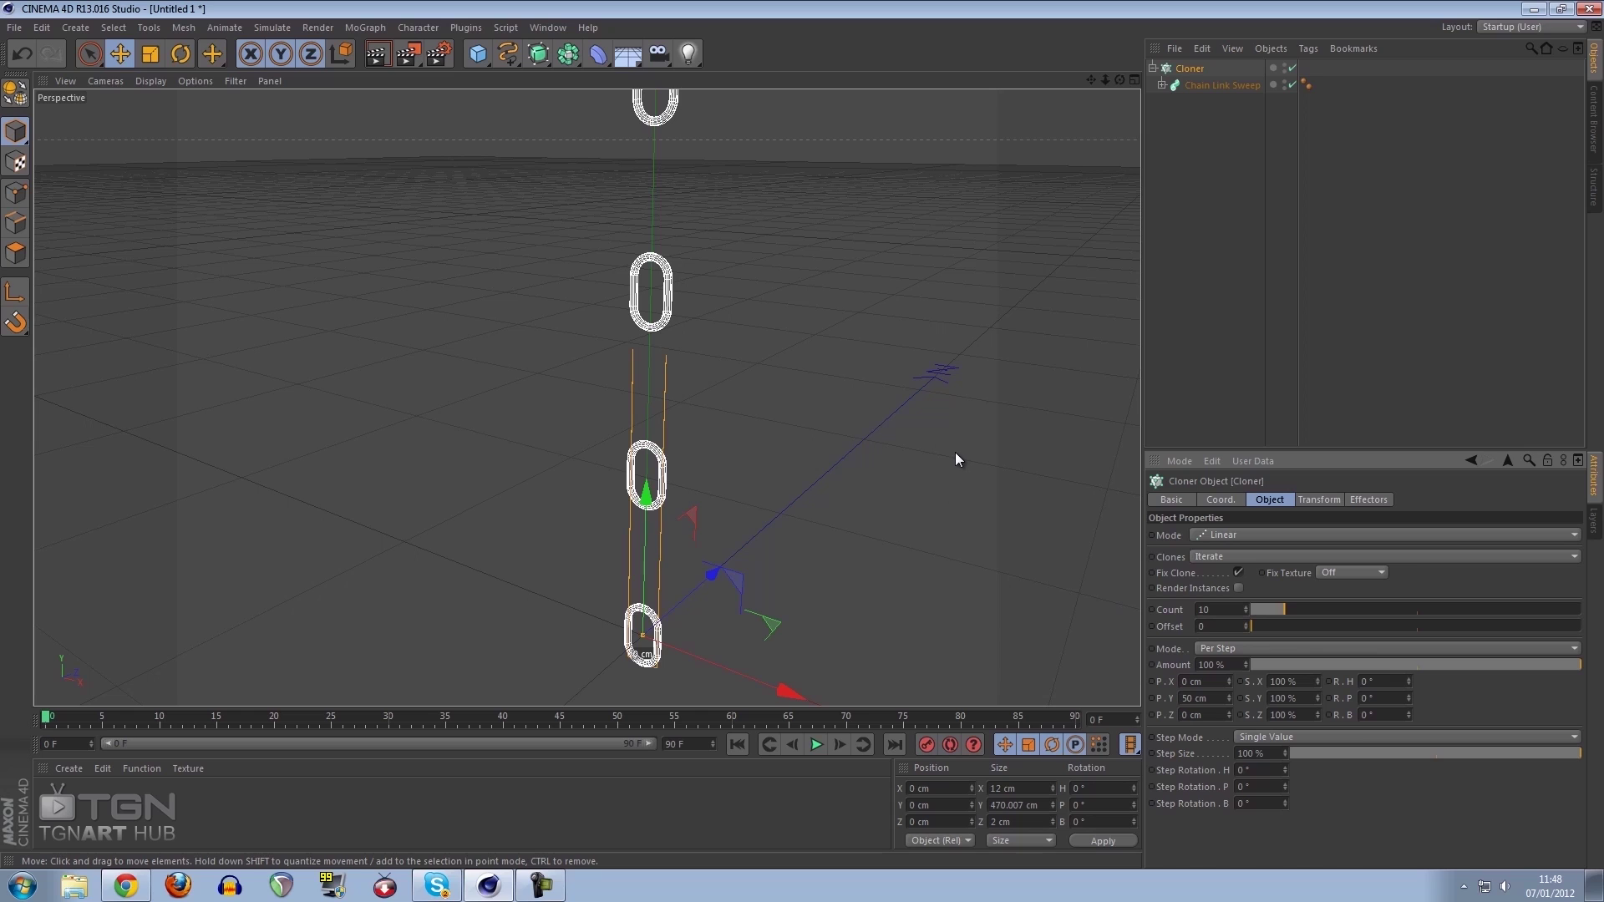
alt+middle_drag(851, 529, 841, 449)
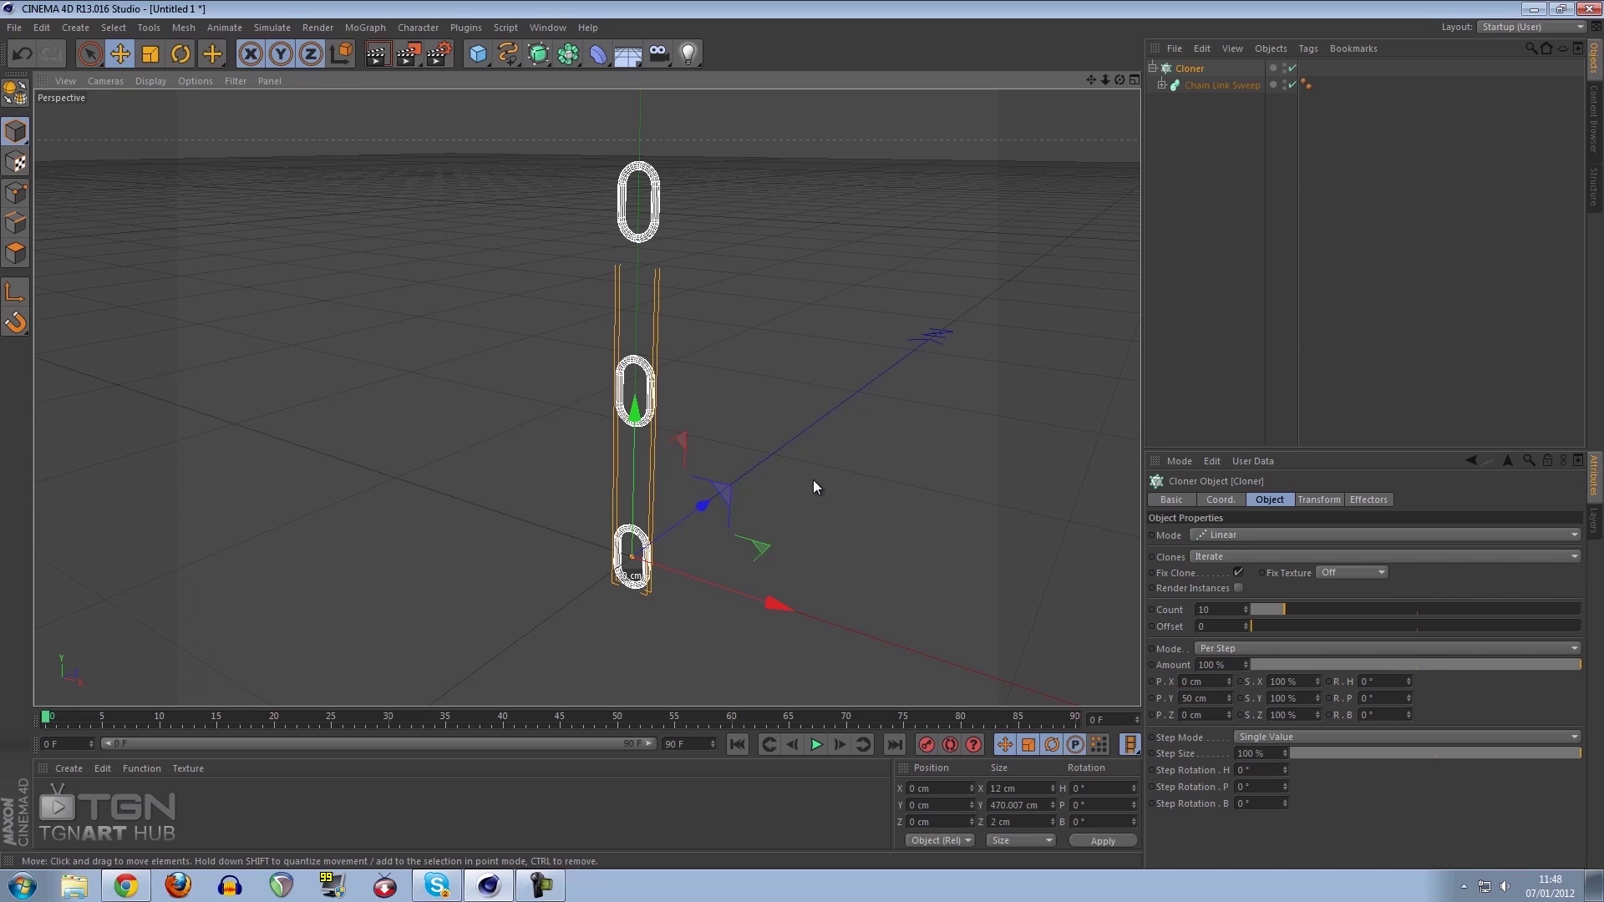
alt+middle_drag(792, 496, 828, 447)
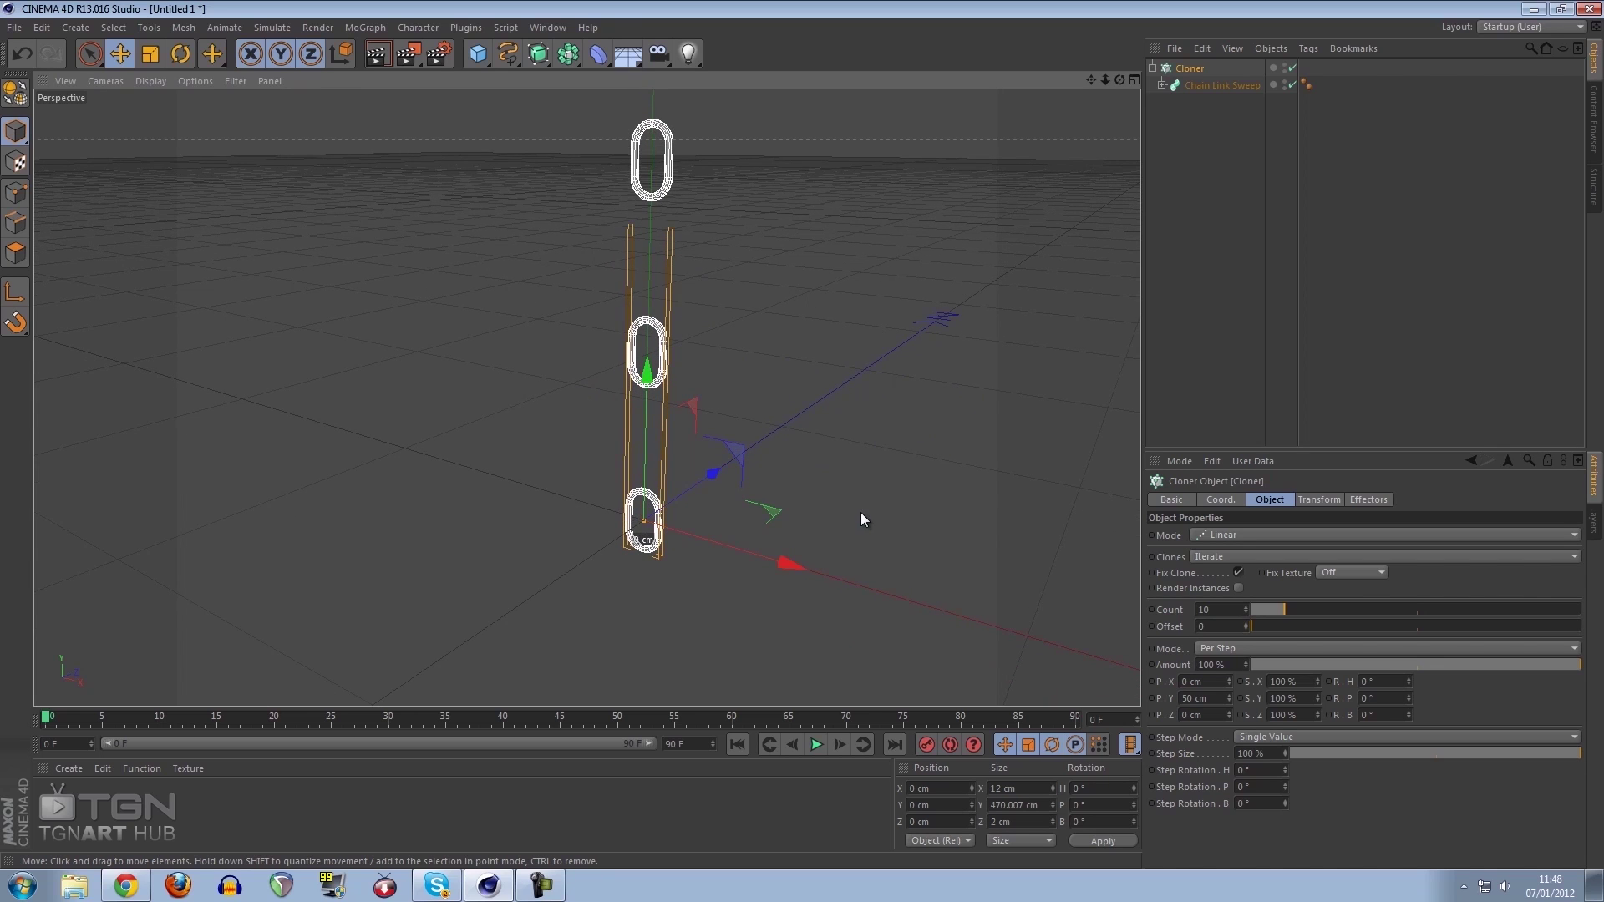
scroll(835, 510, up, 5)
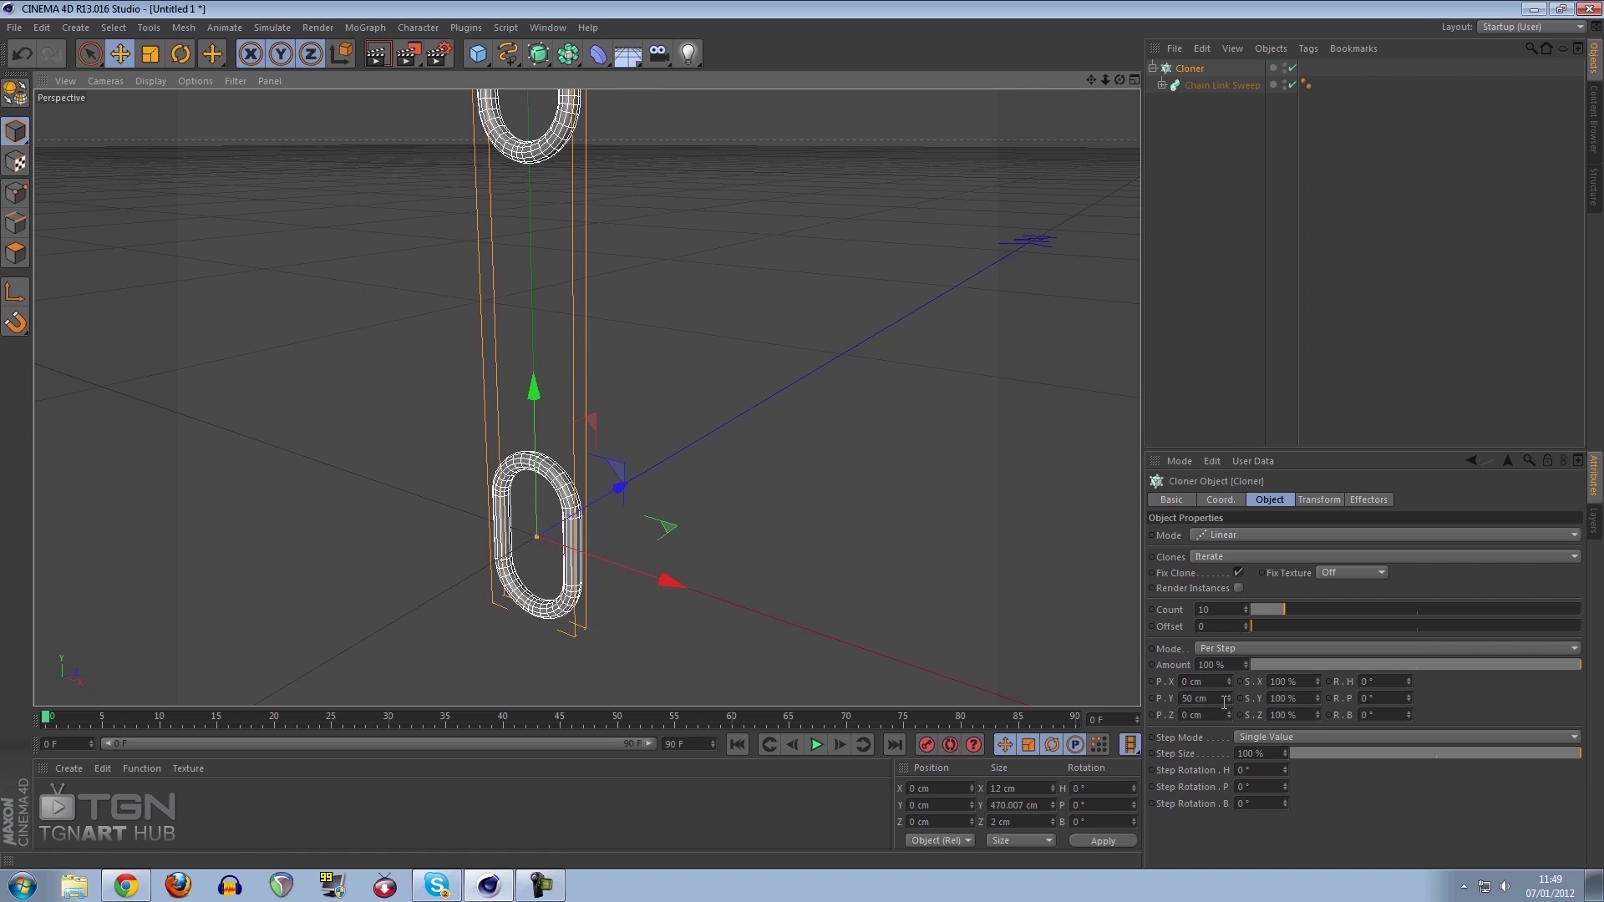
drag(1230, 698, 1230, 698)
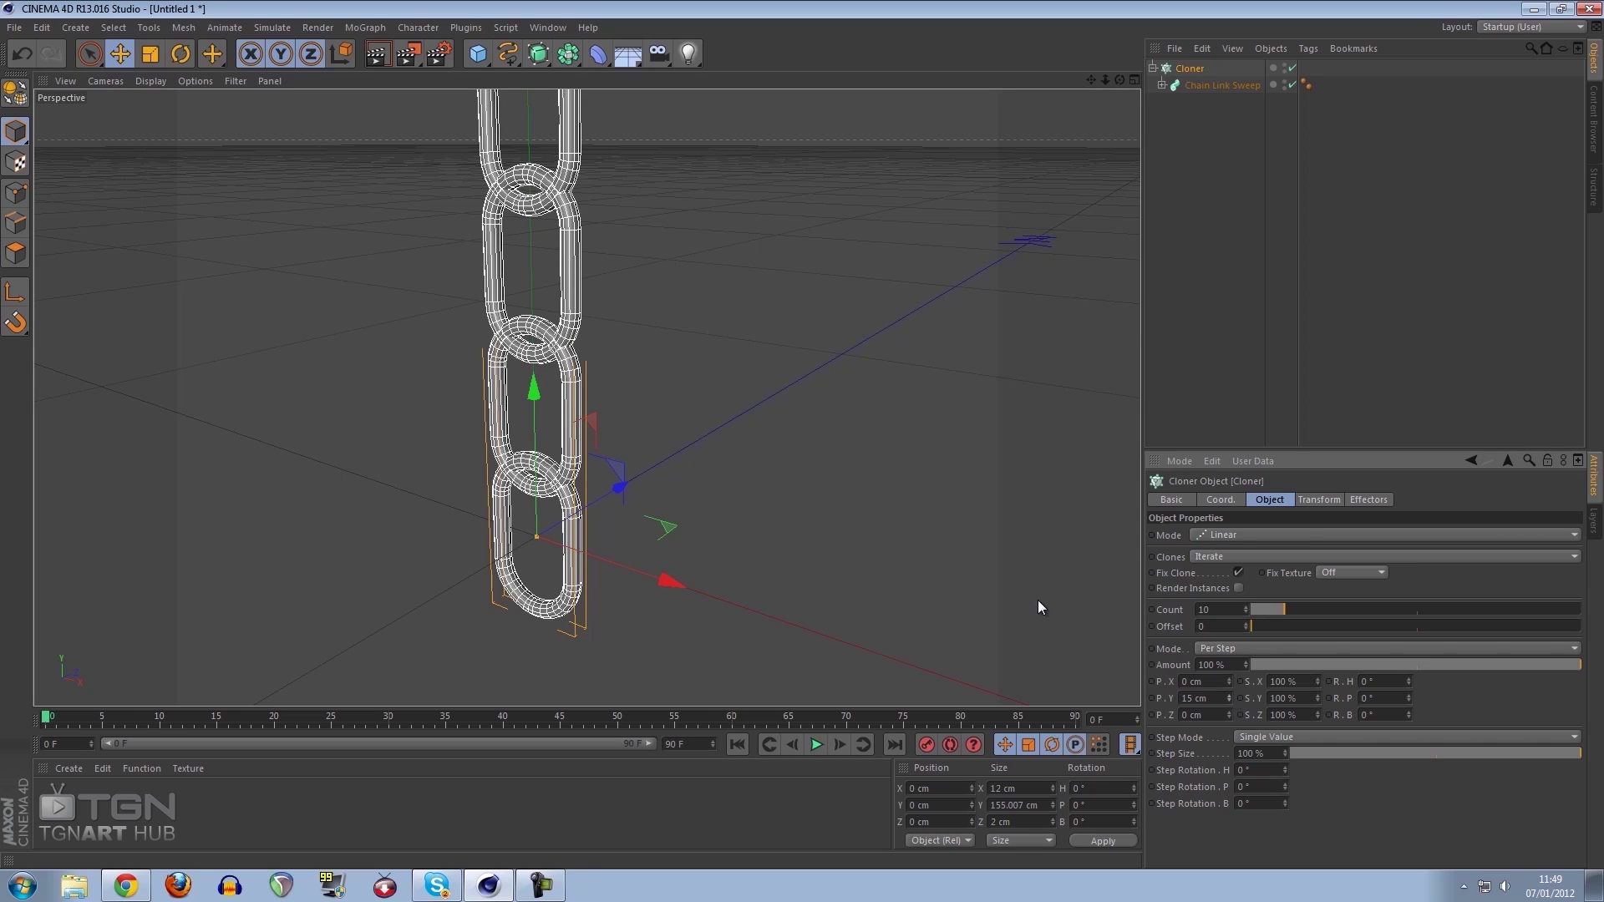
click(1212, 698)
text(14)
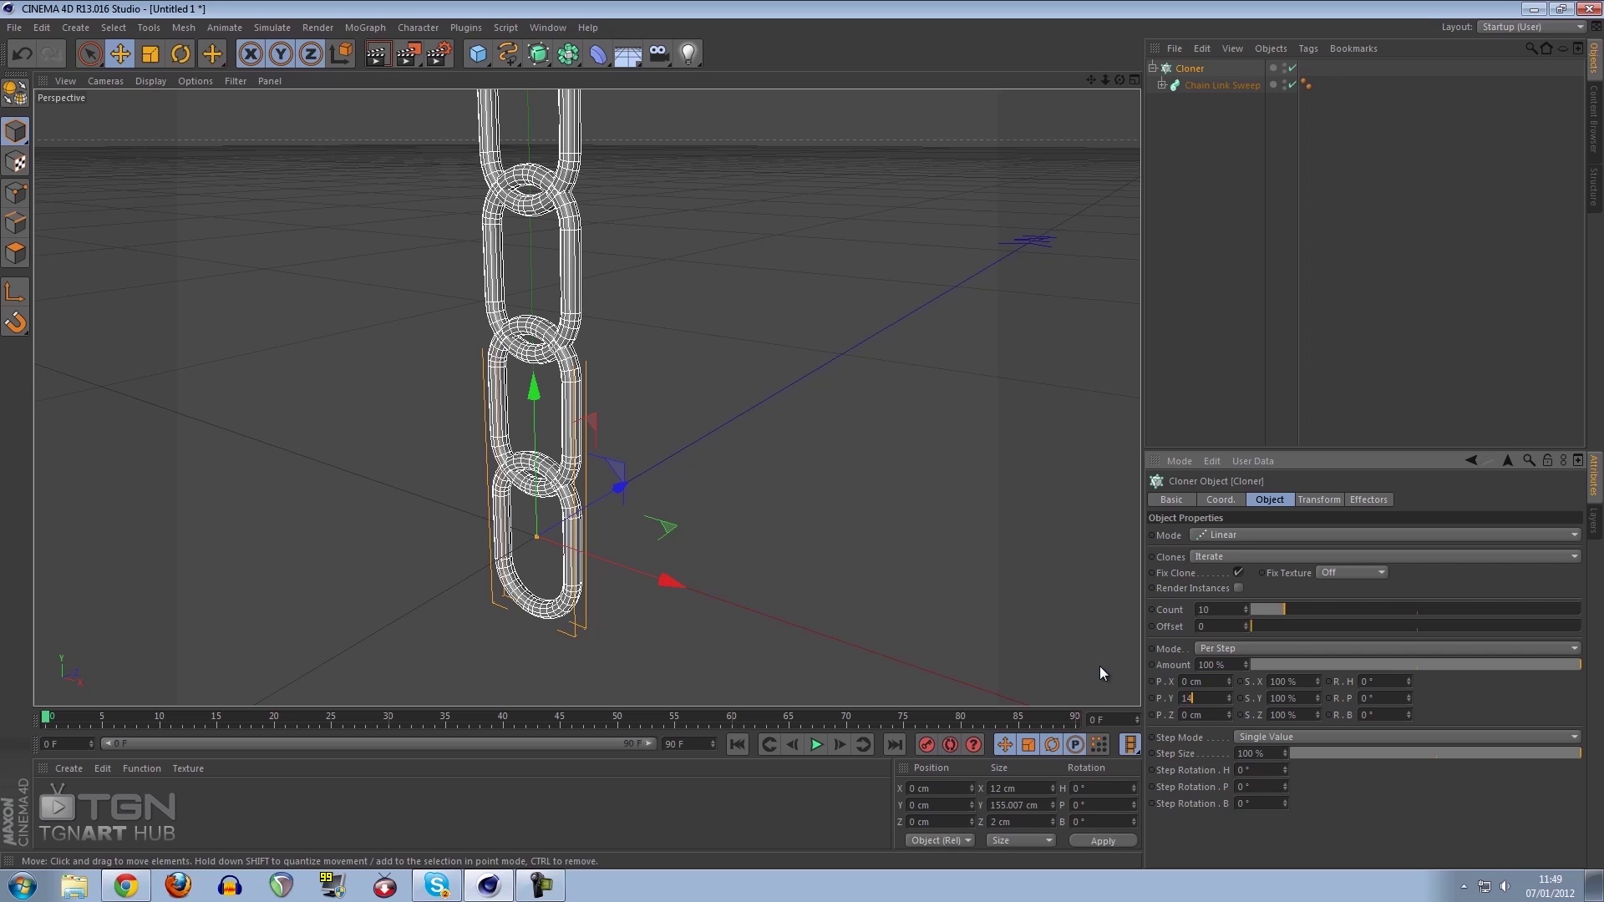
key(Return)
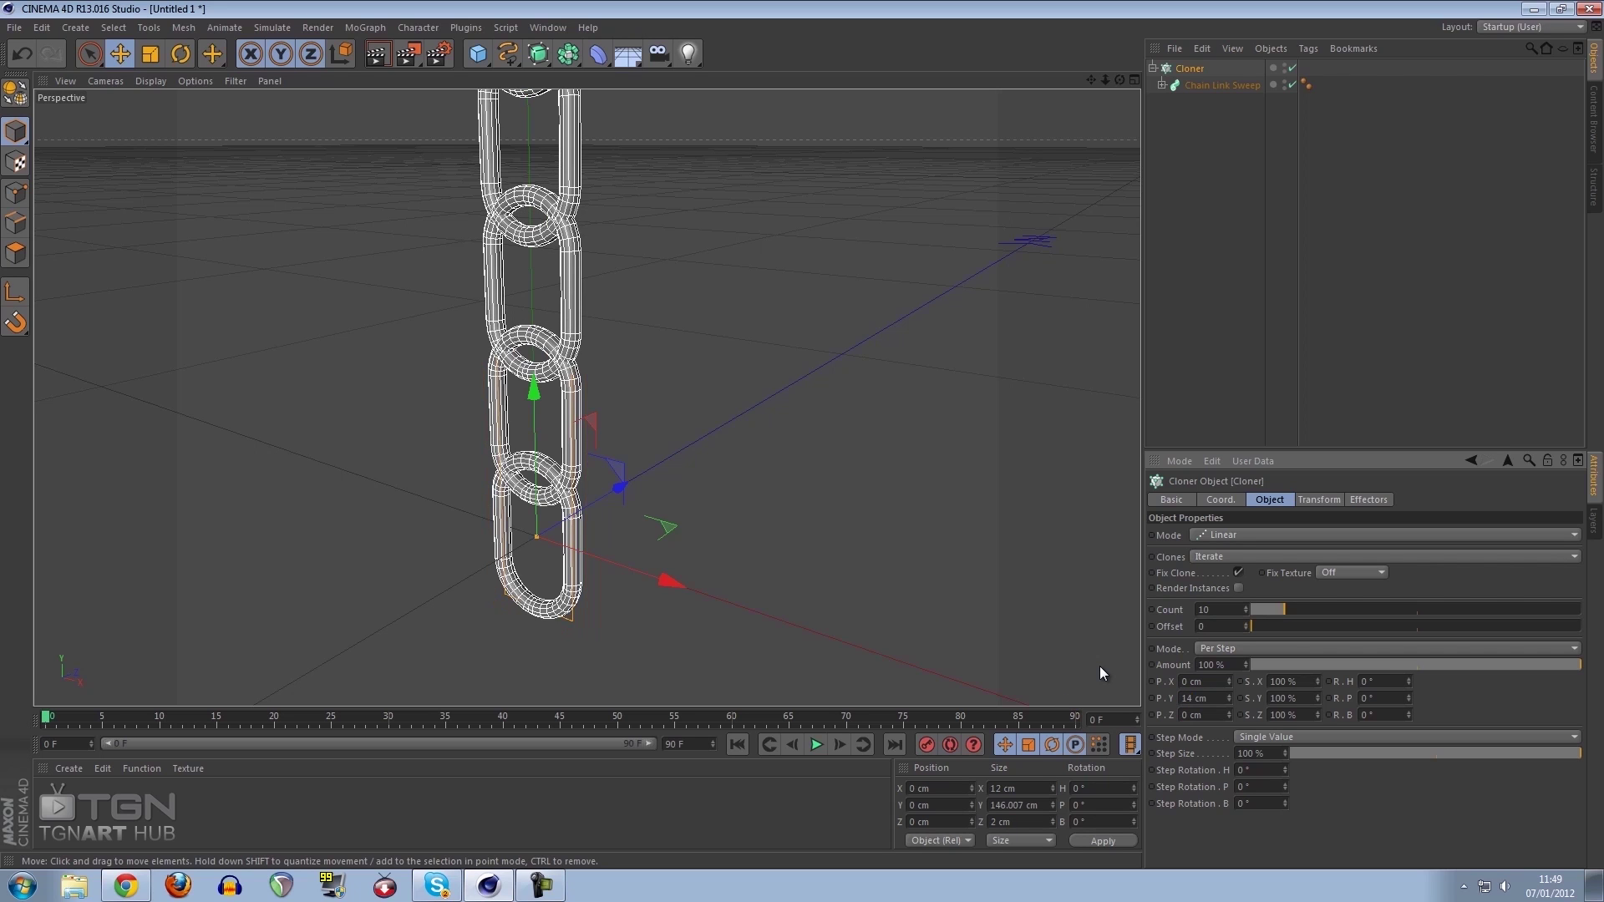
alt+drag(643, 468, 819, 341)
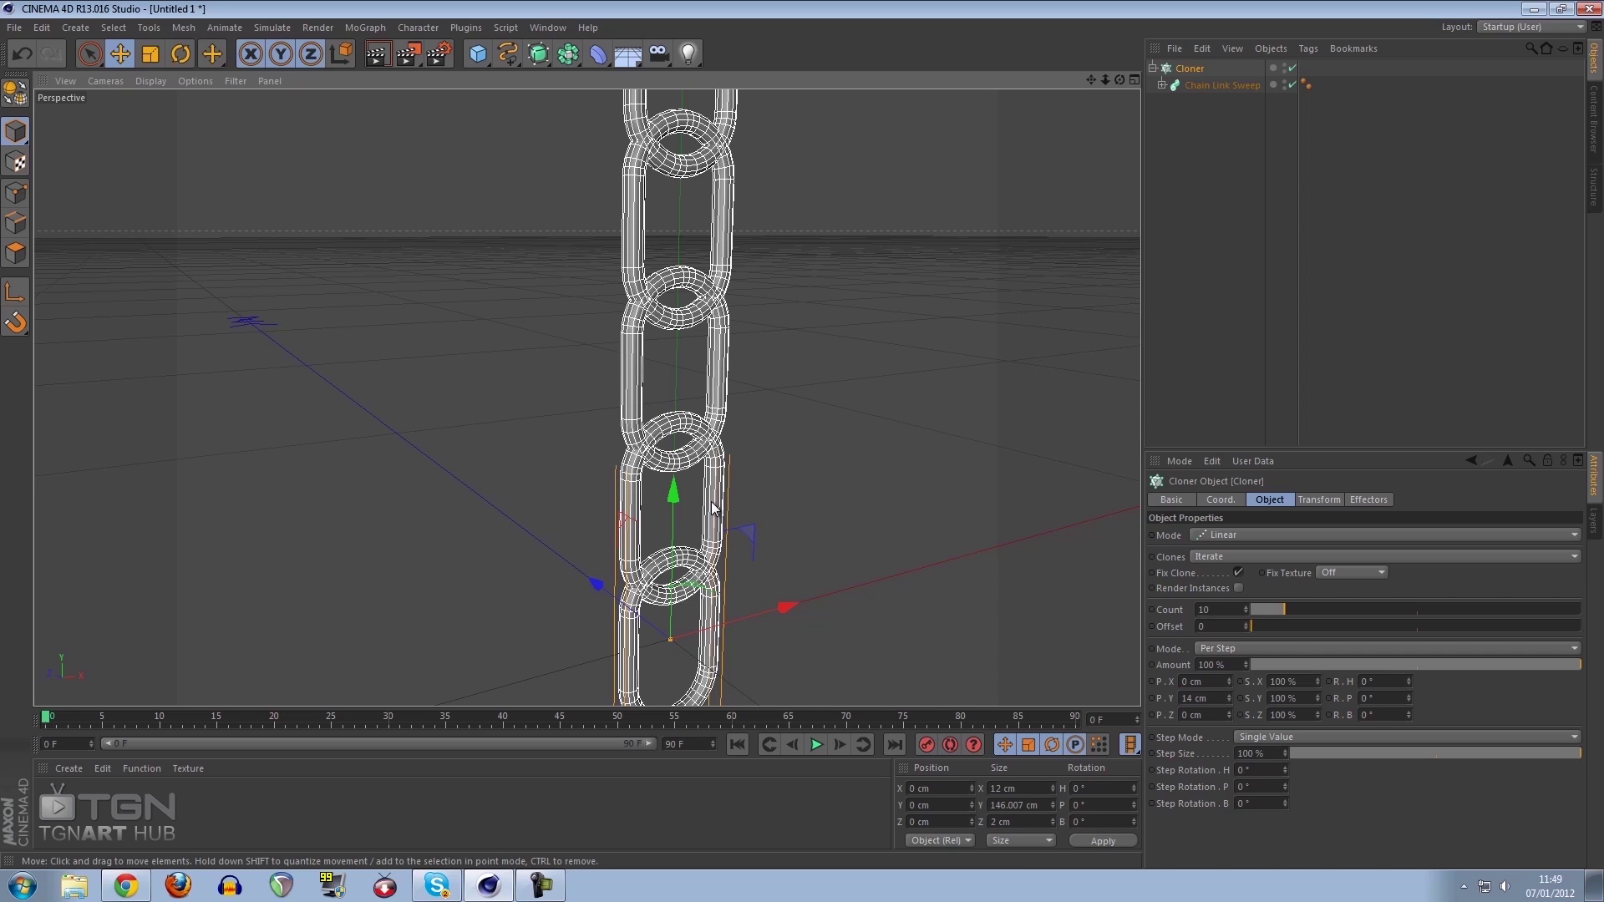
alt+drag(759, 255, 986, 385)
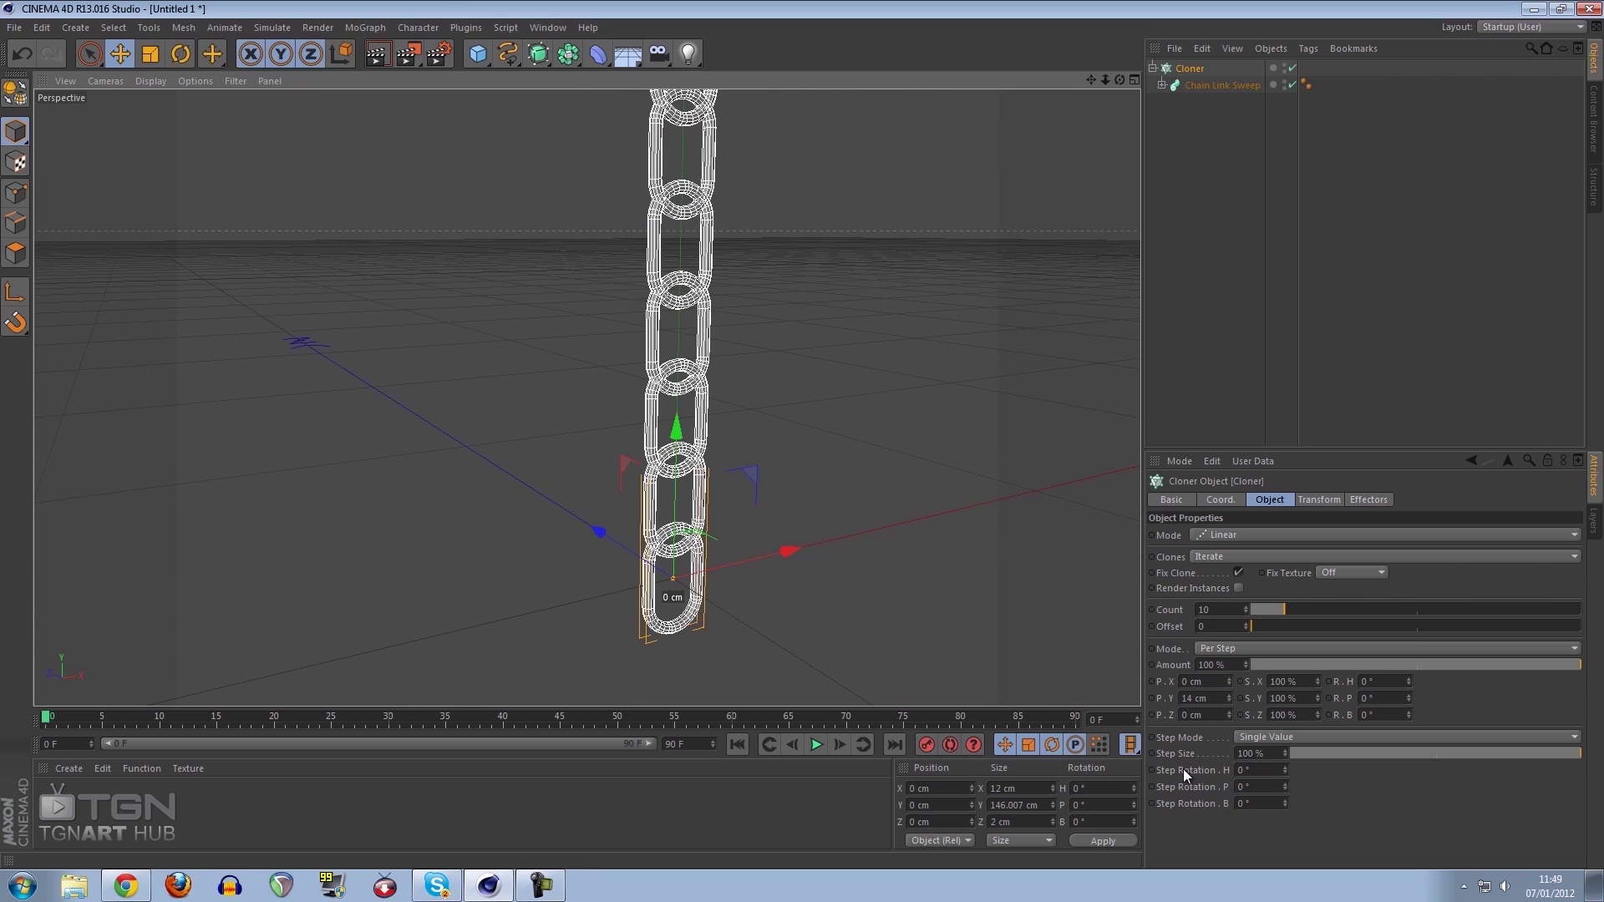
Set a 90° heading rotation between successive chain link clones
drag(1286, 770, 1109, 779)
text(90)
key(Return)
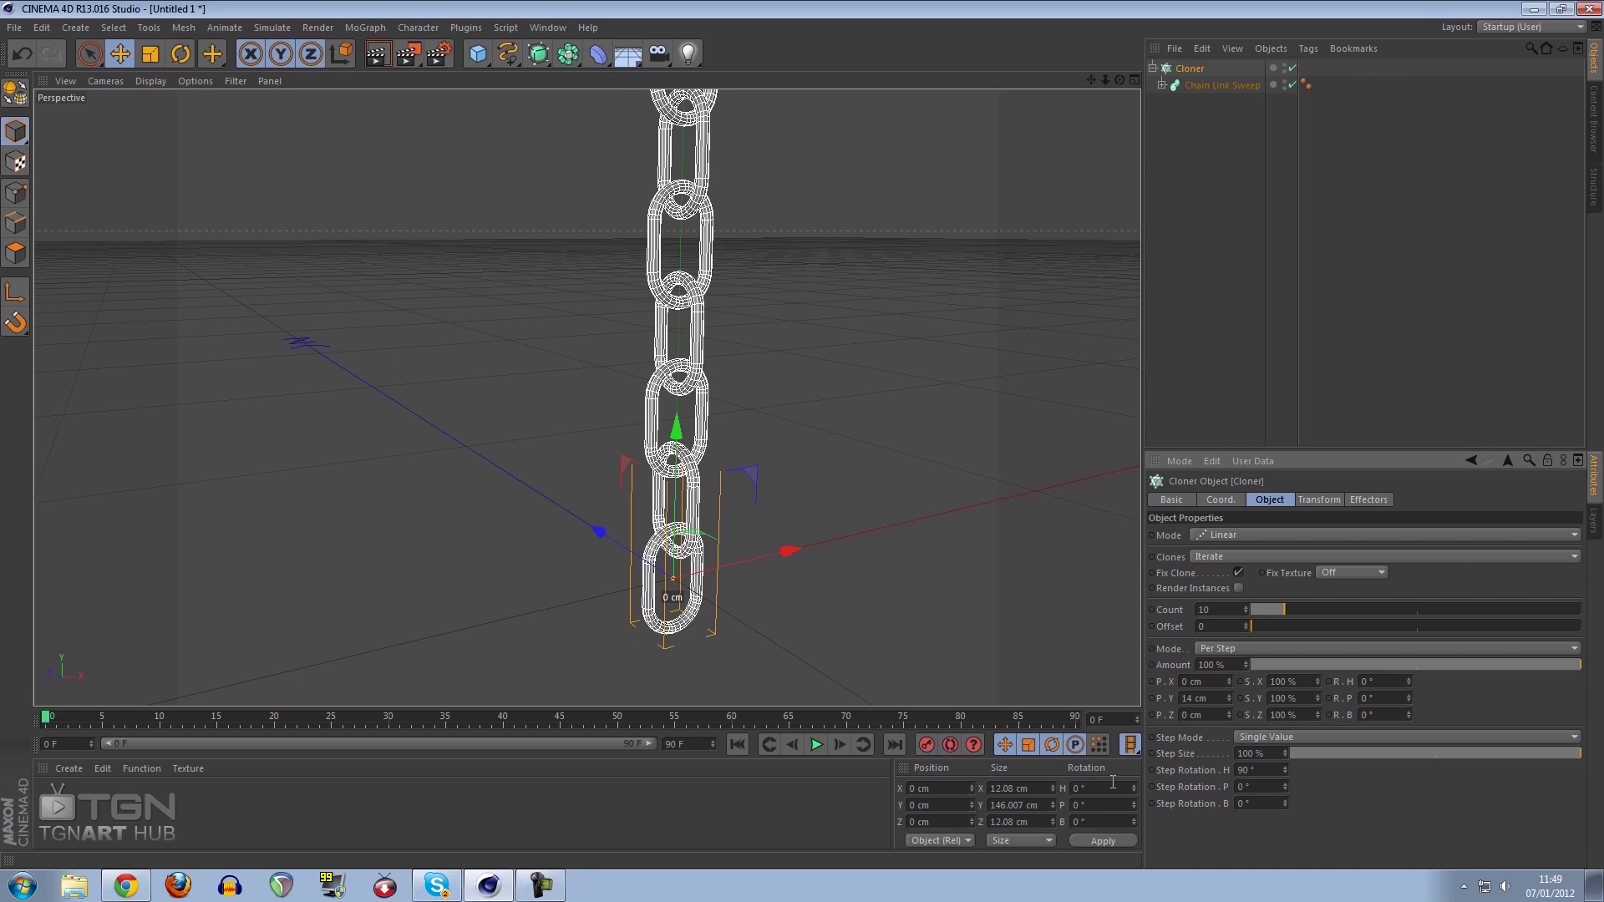
Recentre the view on the whole chain and render a quick preview
alt+middle_drag(834, 506, 593, 473)
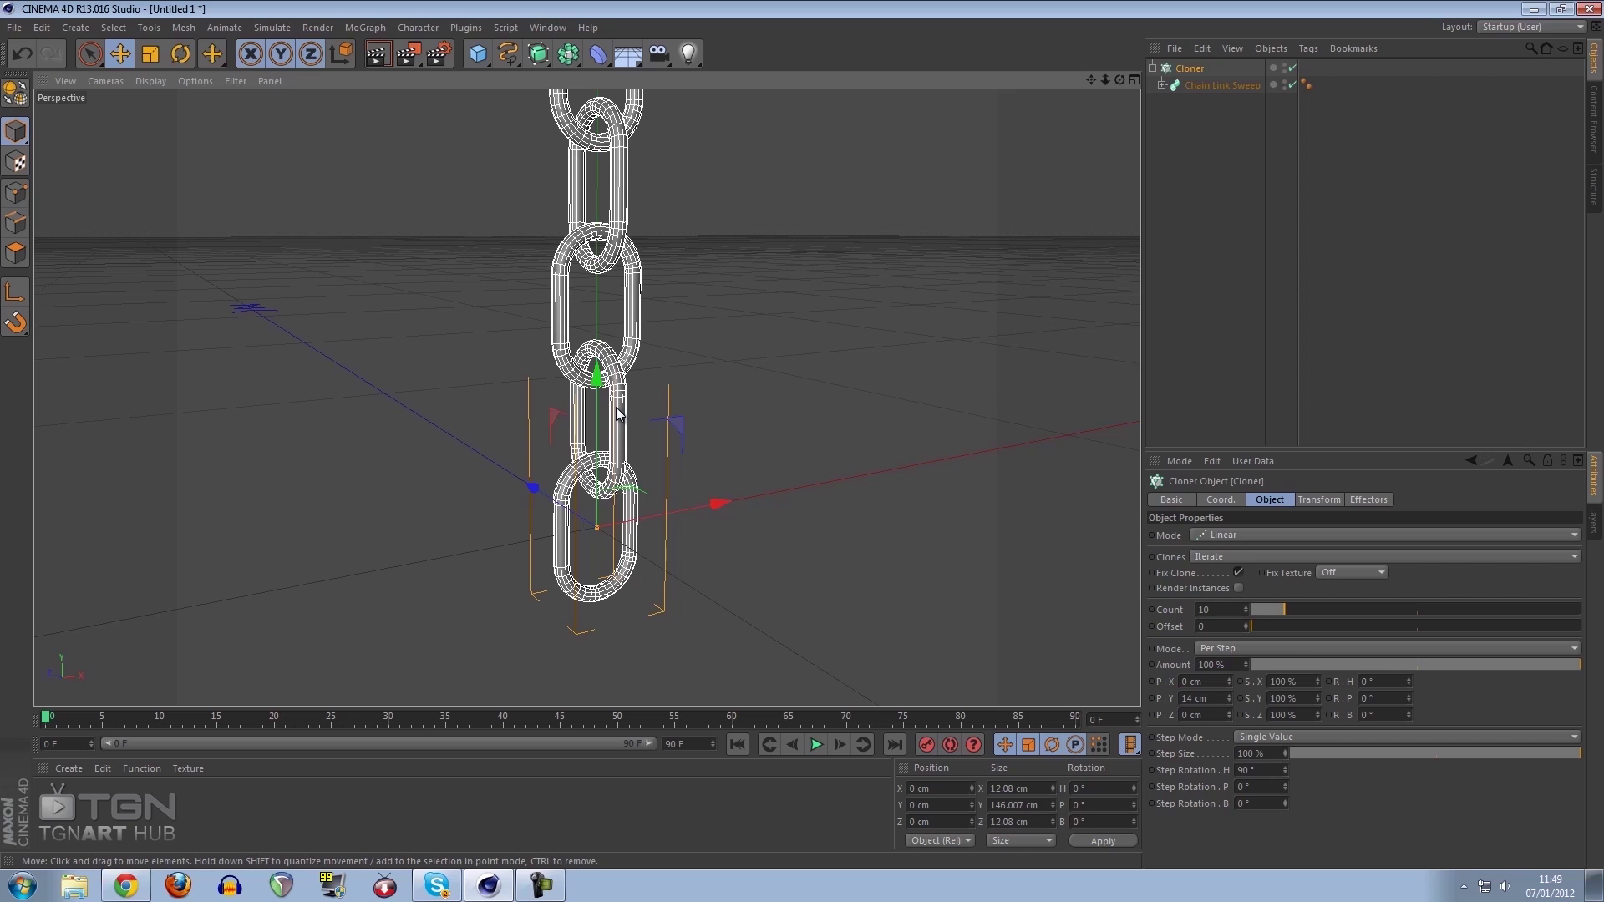
click(763, 419)
alt+middle_drag(810, 210, 850, 474)
mouse_move(850, 483)
alt+mouse_down()
mouse_move(894, 308)
mouse_move(919, 358)
mouse_move(856, 423)
mouse_move(797, 386)
mouse_move(780, 306)
alt+mouse_up()
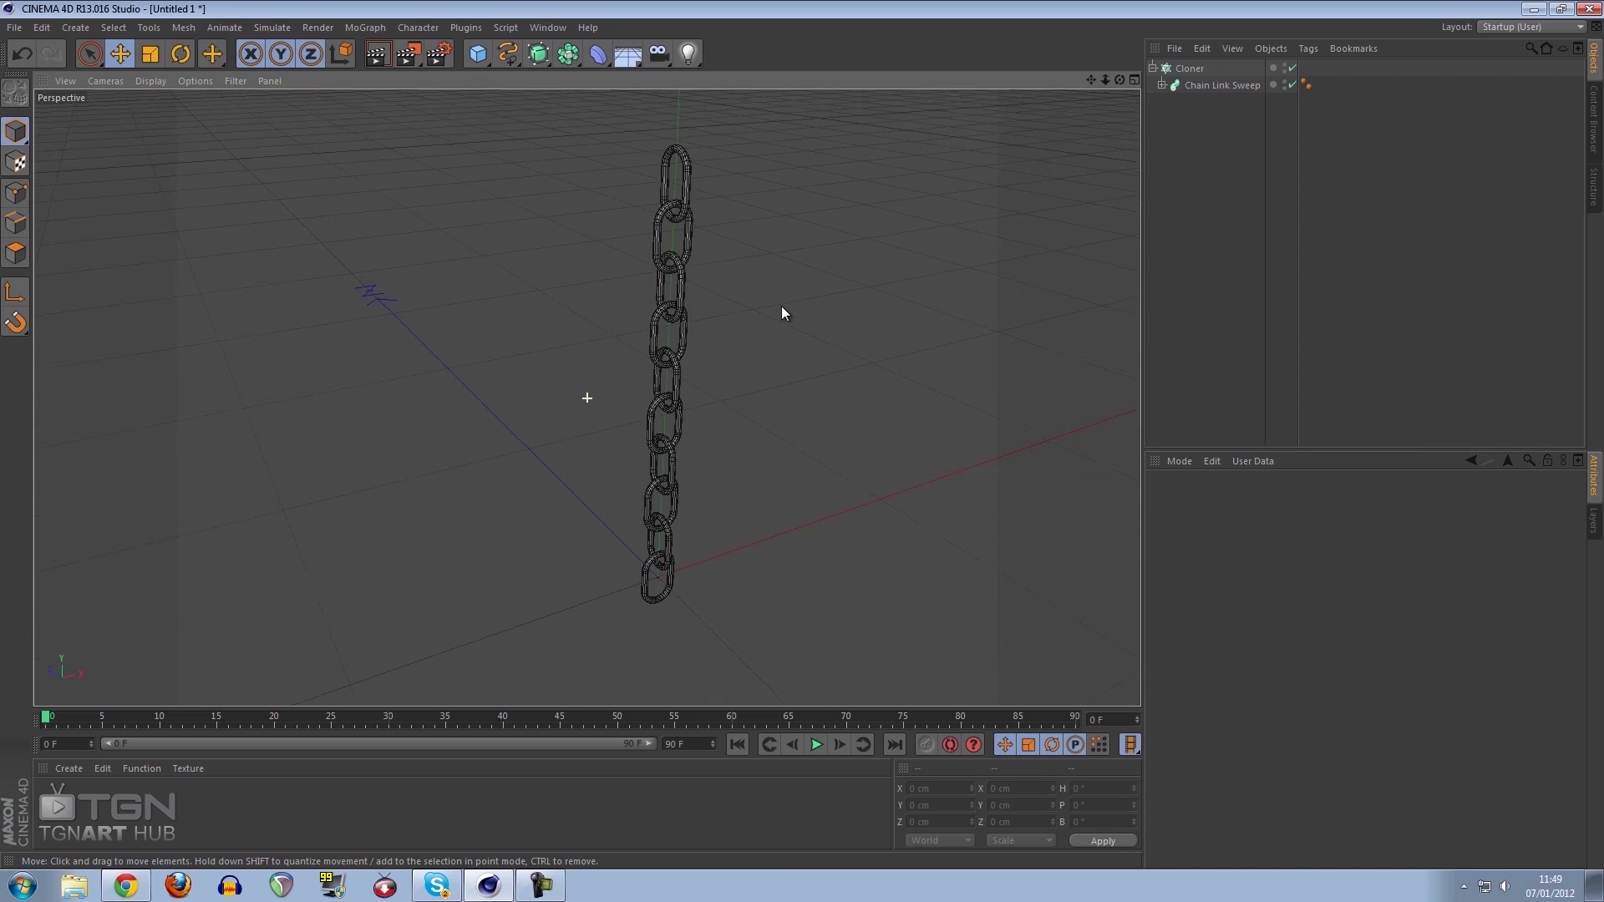
click(377, 53)
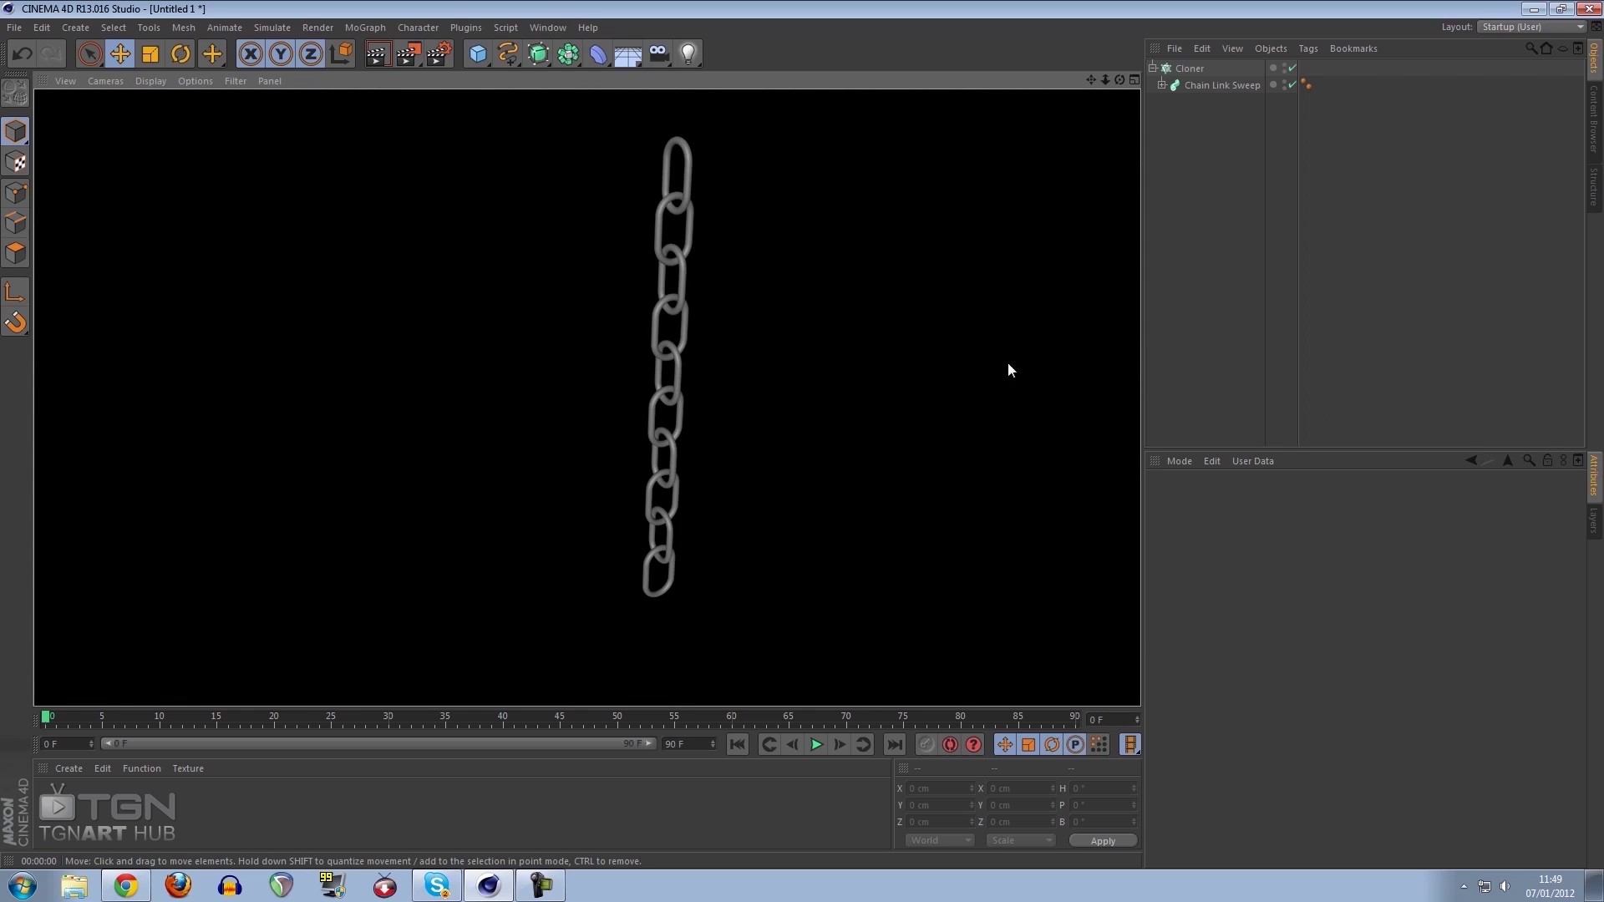
alt+drag(883, 332, 911, 269)
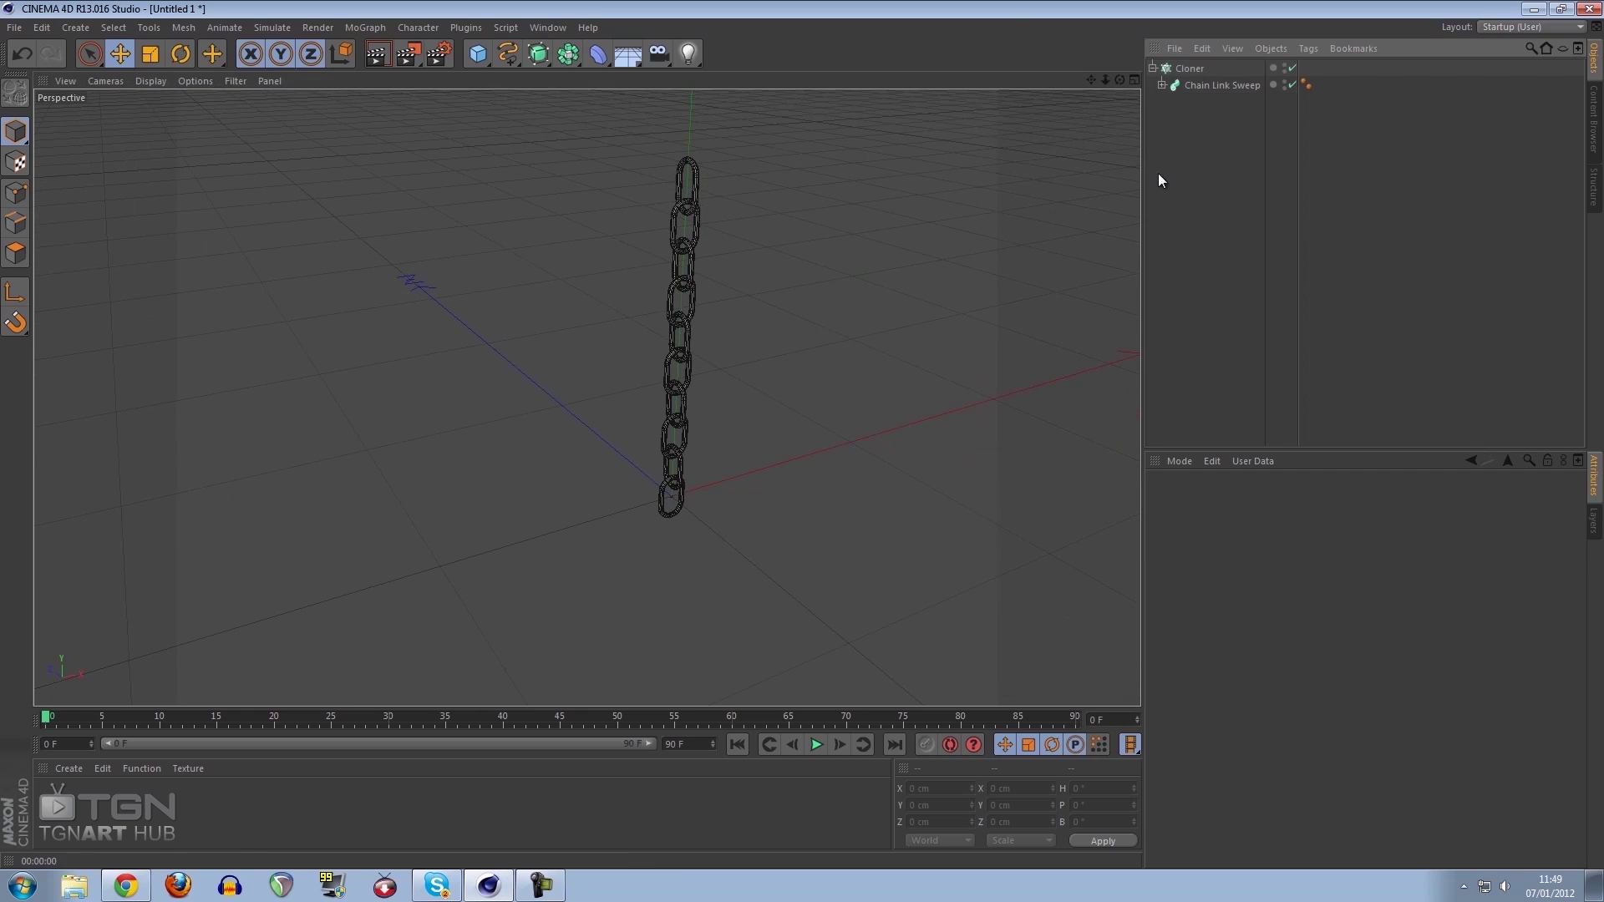
Rename the cloner to 'Chain Link' and collapse its hierarchy
double_click(1191, 70)
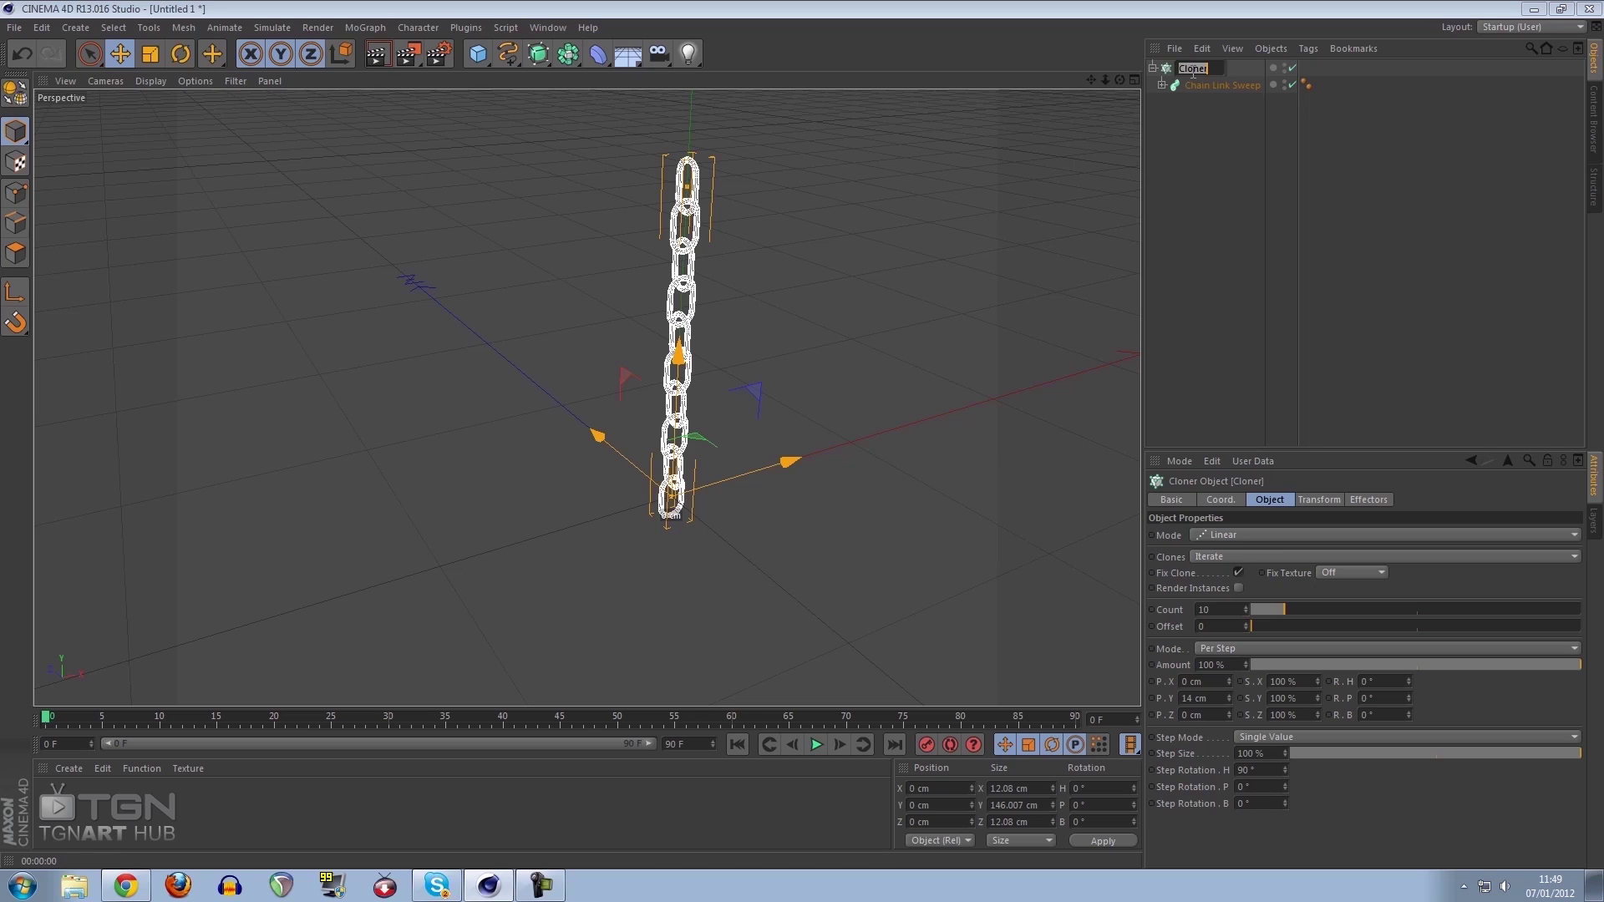
text(Chain Link)
key(Return)
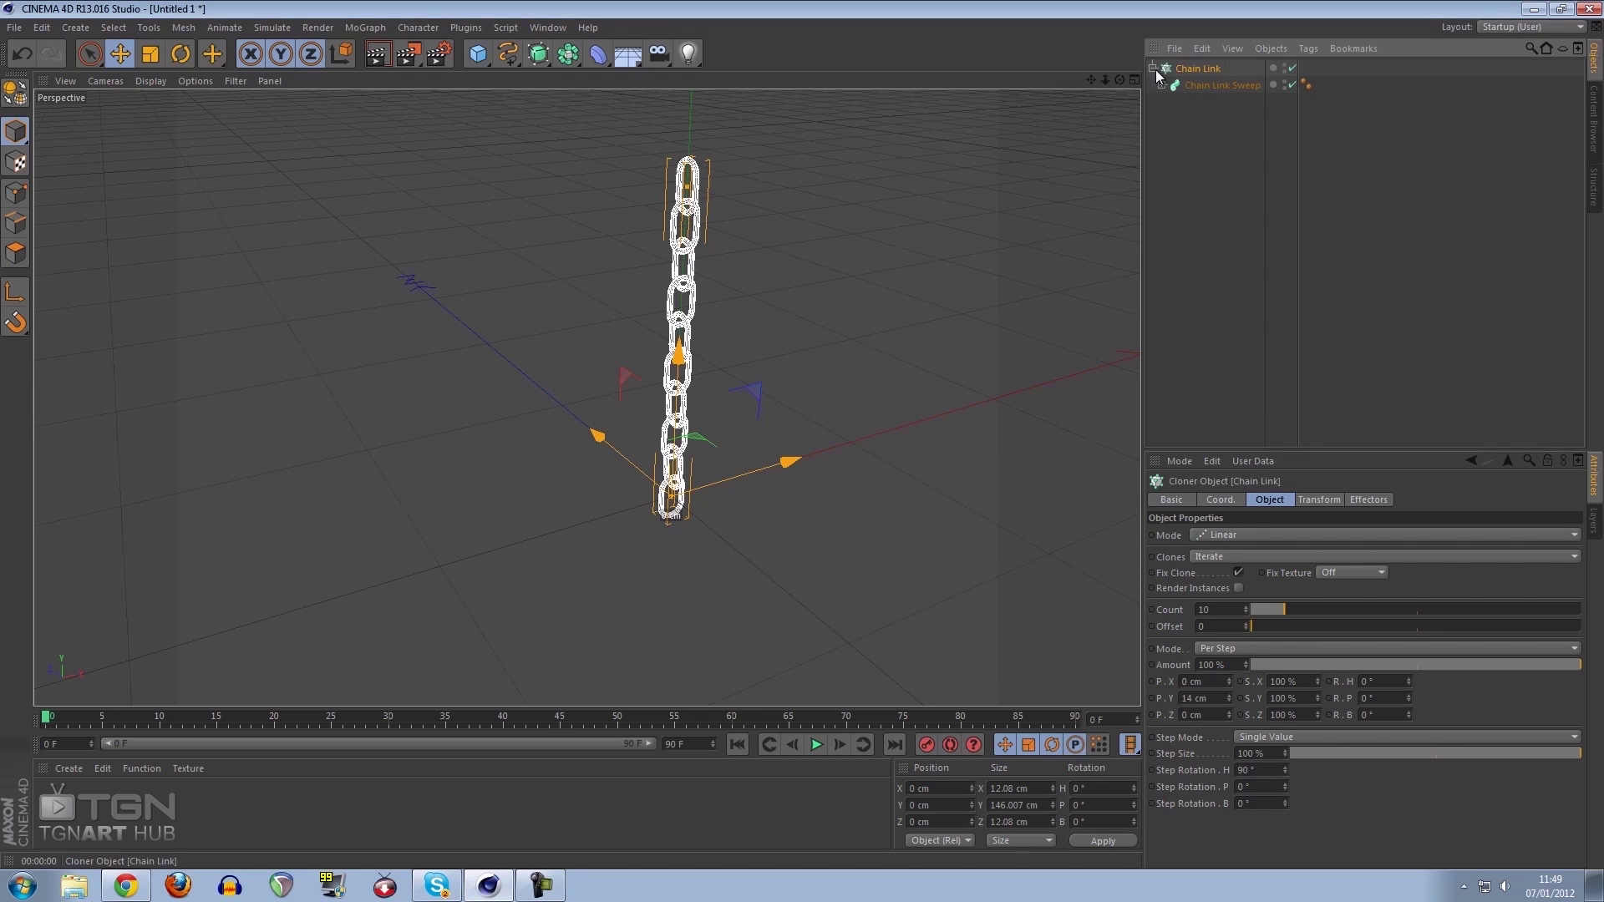
click(1153, 69)
click(1171, 107)
alt+middle_drag(881, 246, 760, 213)
scroll(760, 213, down, 3)
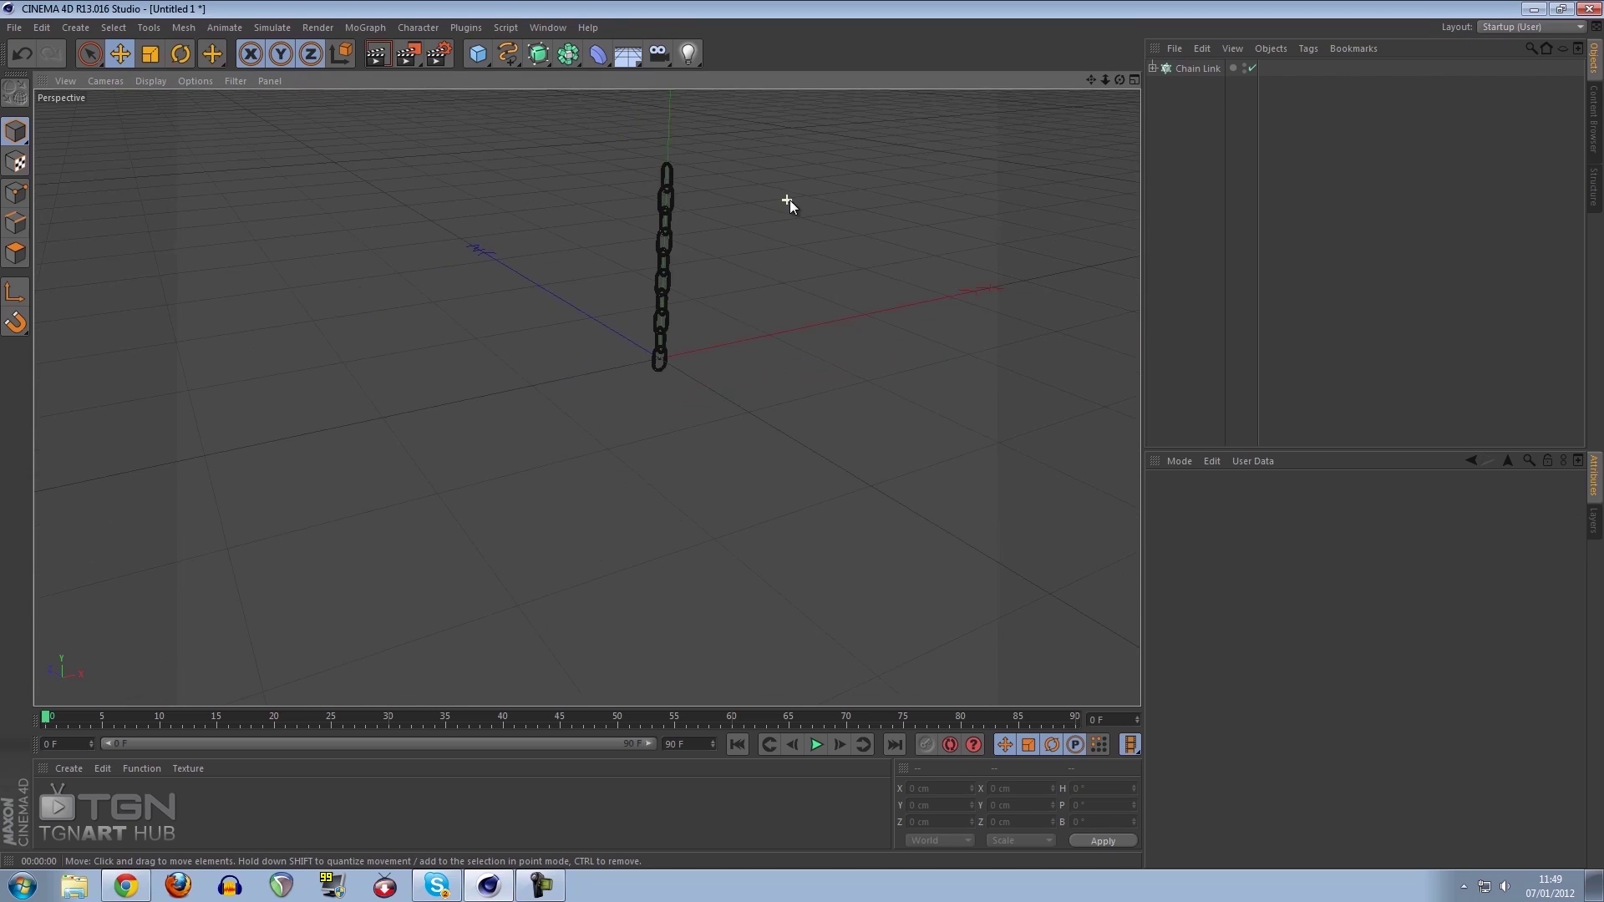
alt+middle_drag(825, 302, 841, 332)
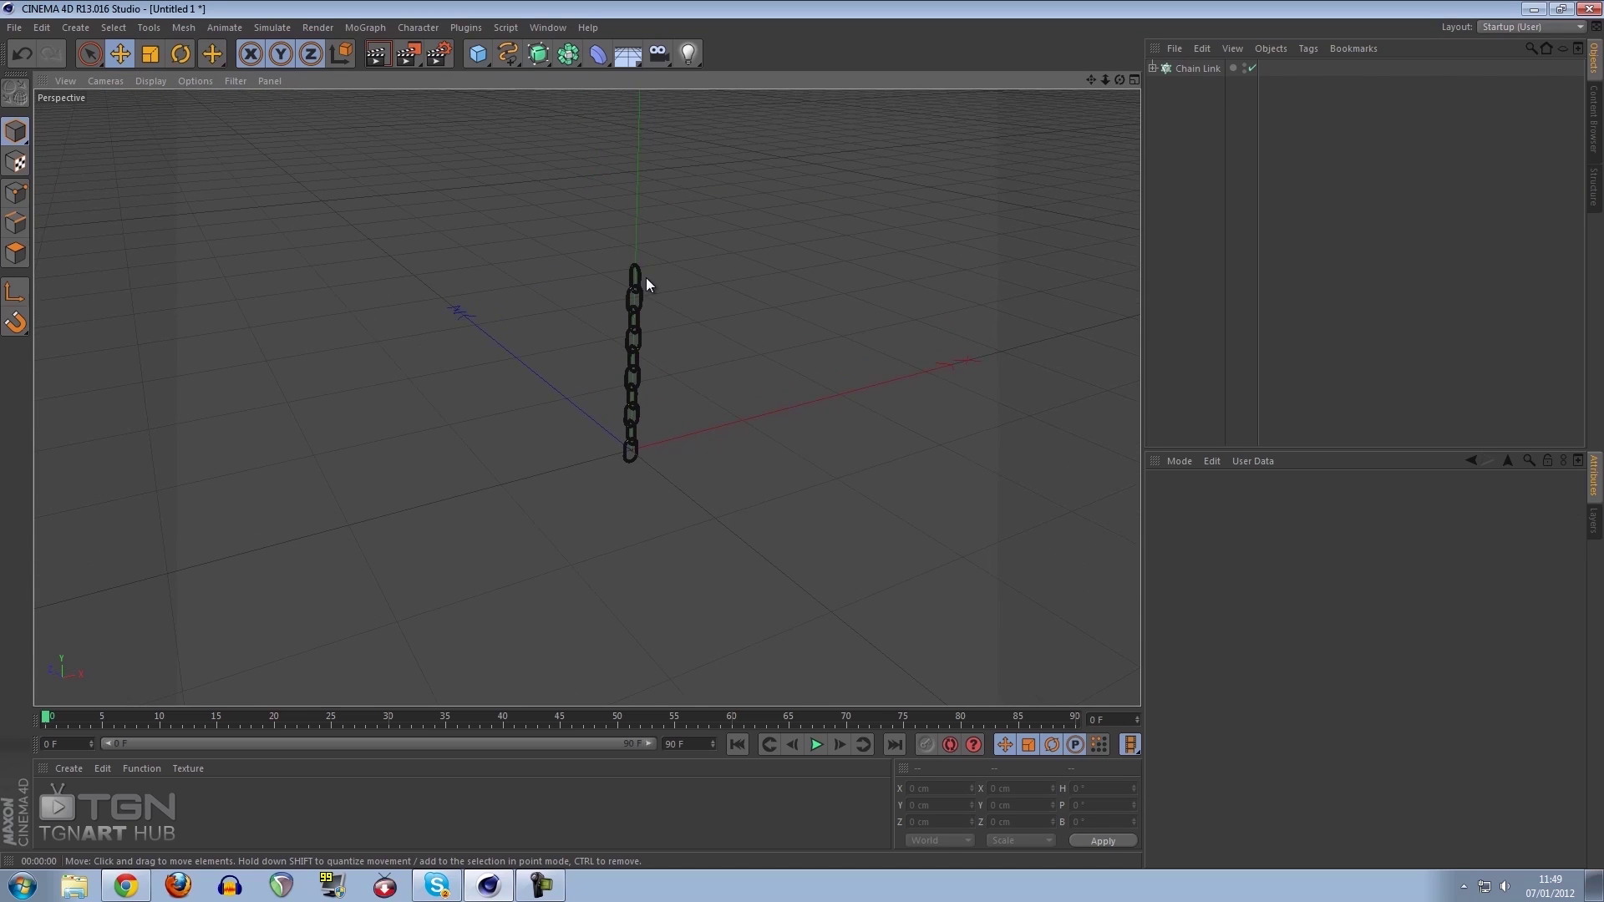
Add a torus, tip it upright 90° in pitch, and raise it toward the chain's top
click(479, 56)
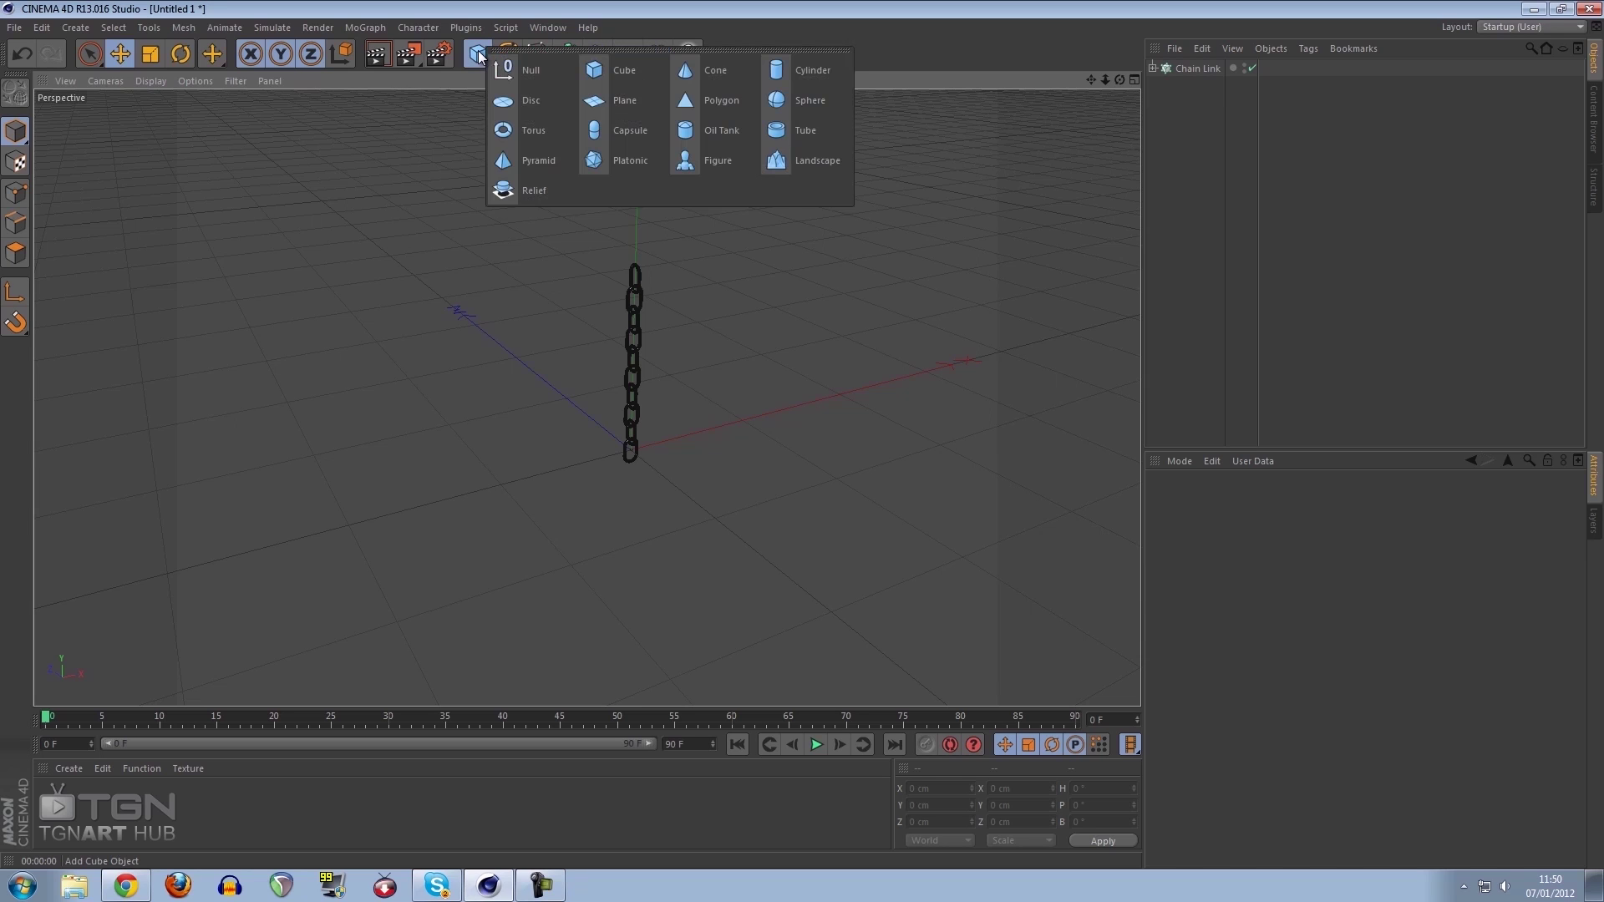
click(528, 126)
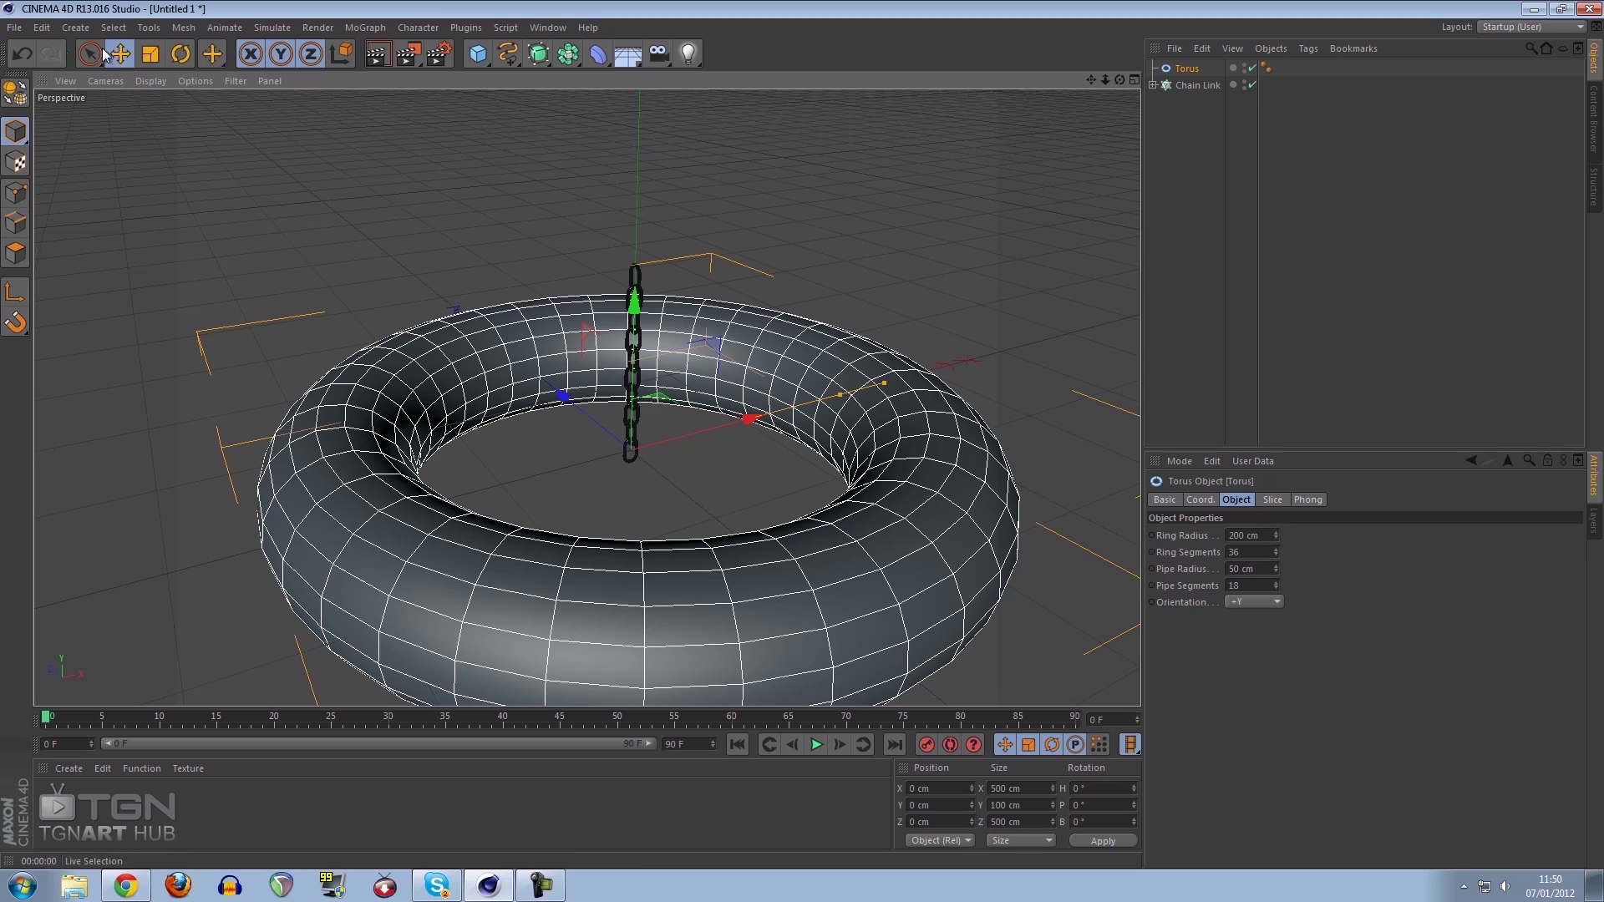
click(181, 53)
drag(659, 393, 755, 679)
click(119, 54)
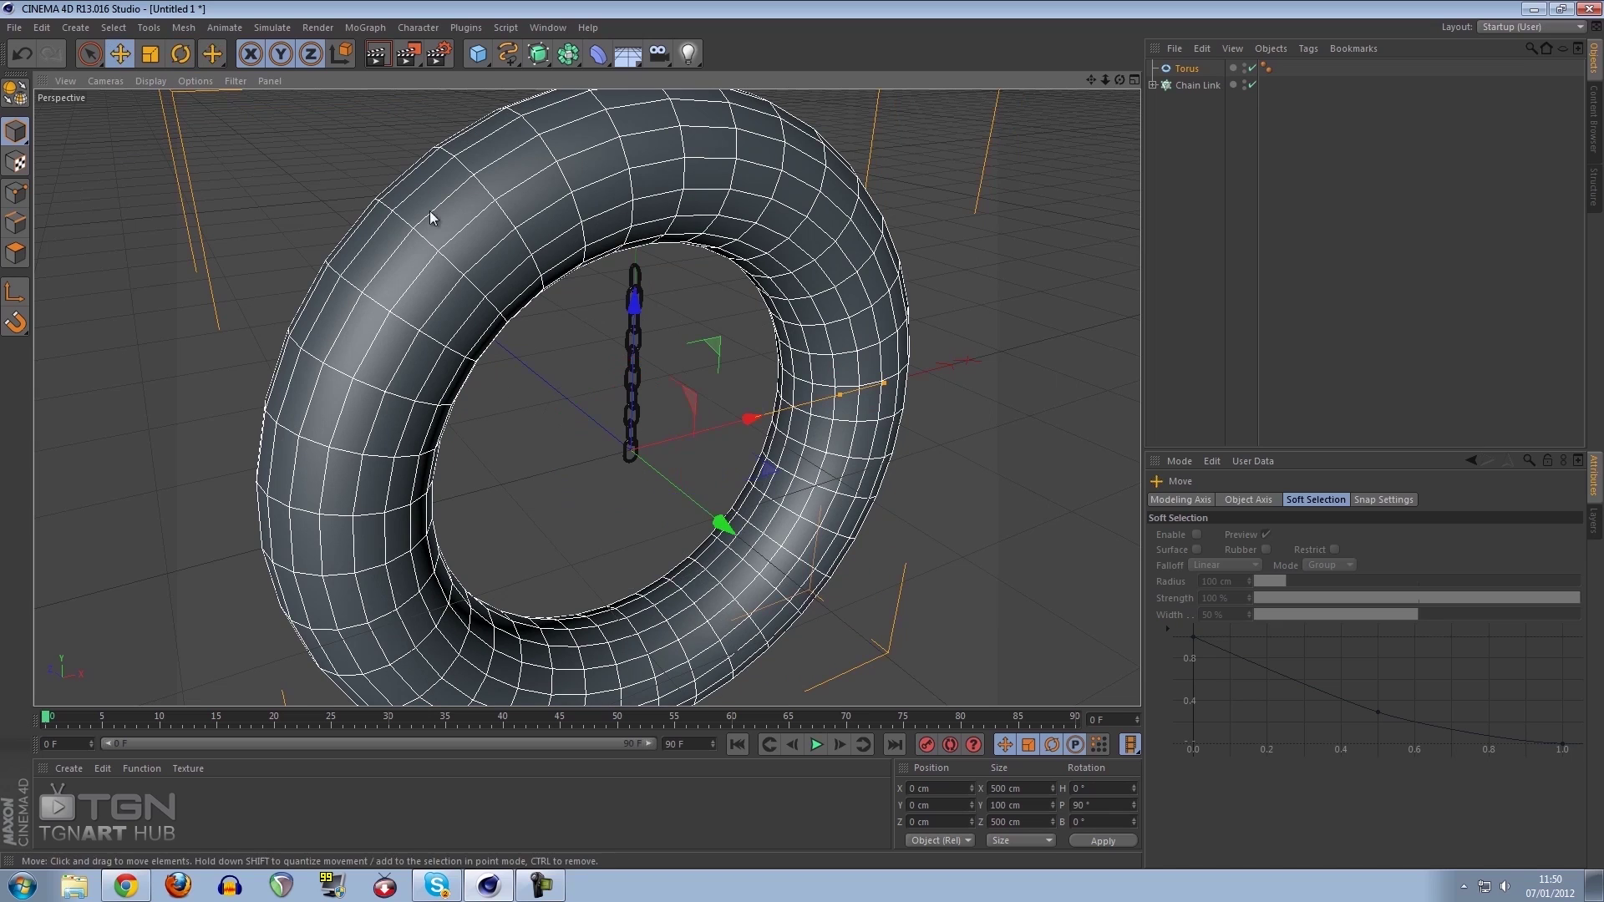
drag(645, 341, 668, 150)
Give the torus 8 pipe segments and a 2 cm pipe radius, placed on the top link
click(1187, 72)
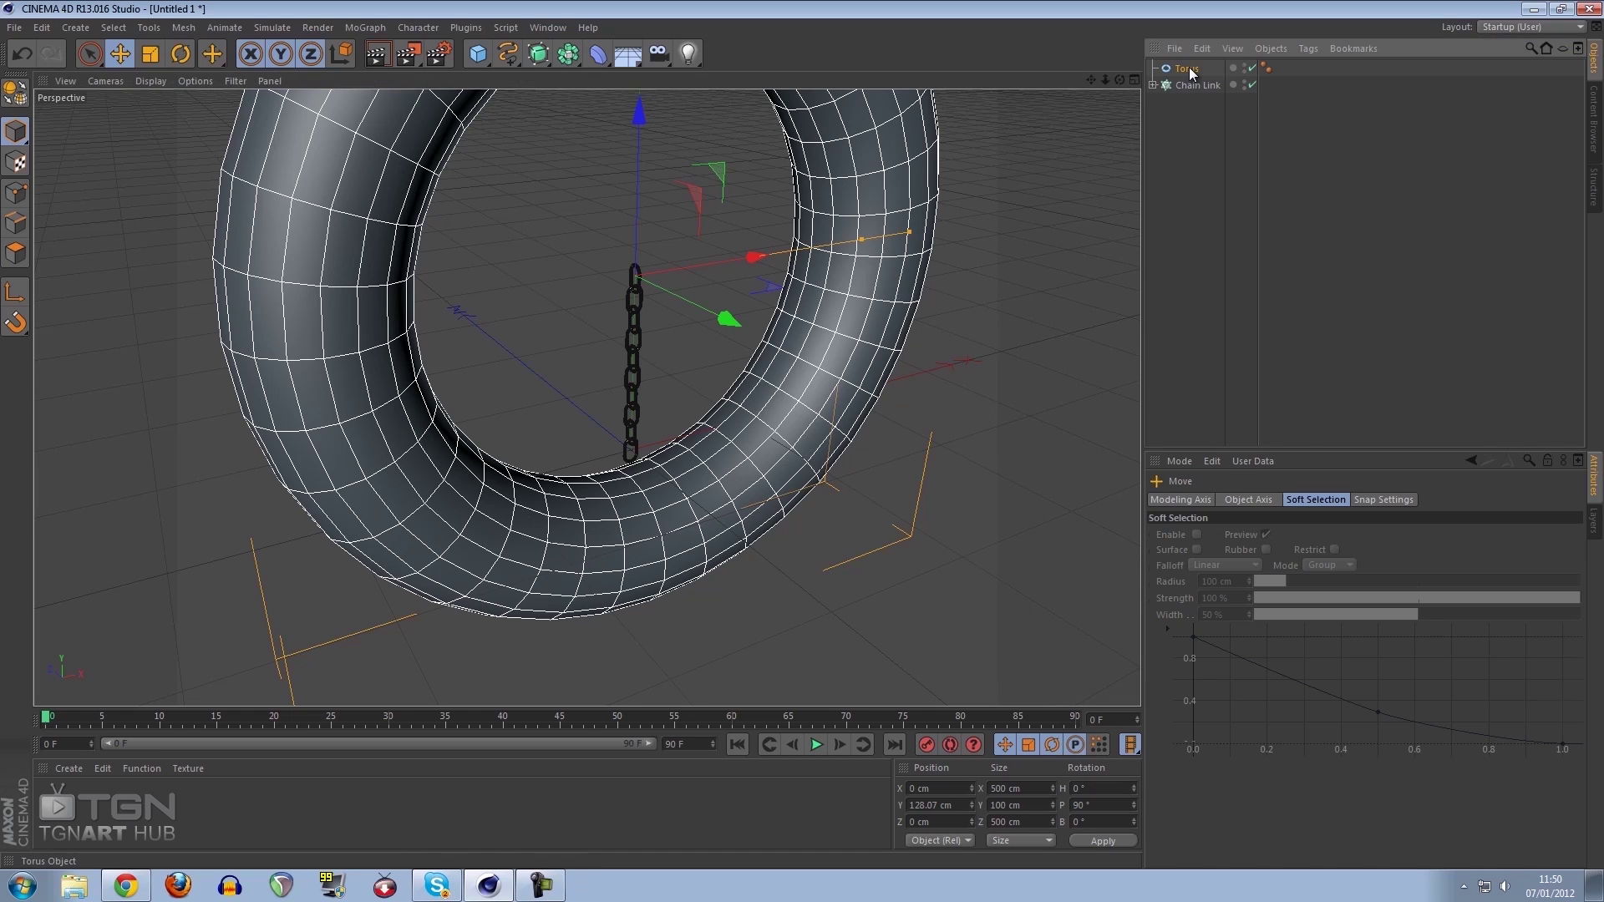
click(1257, 584)
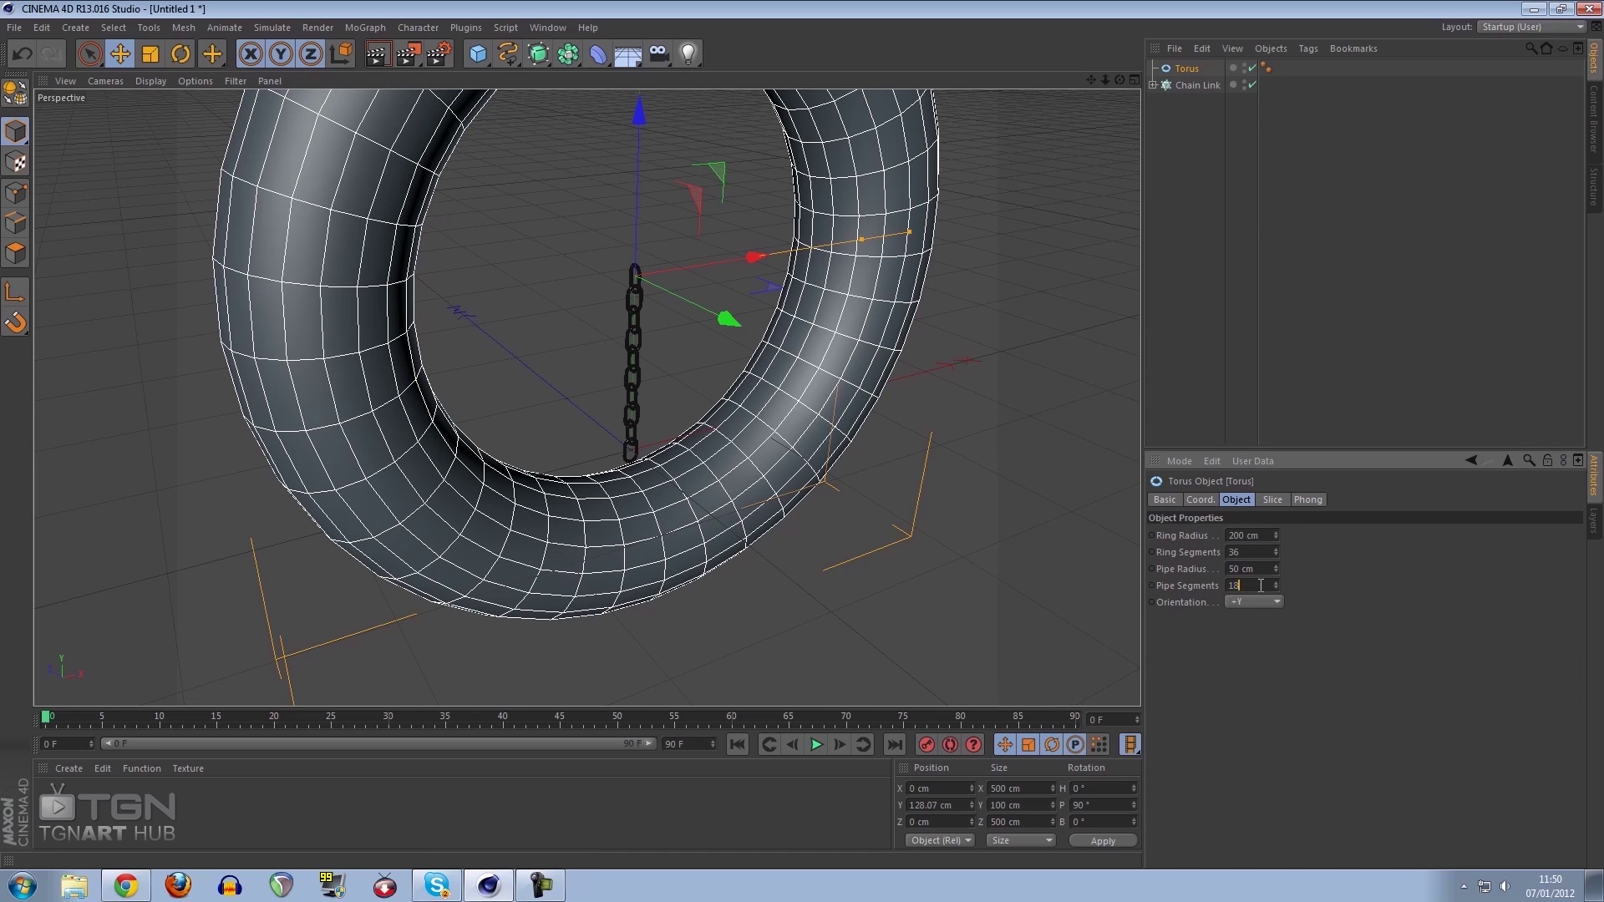
text(8)
key(Return)
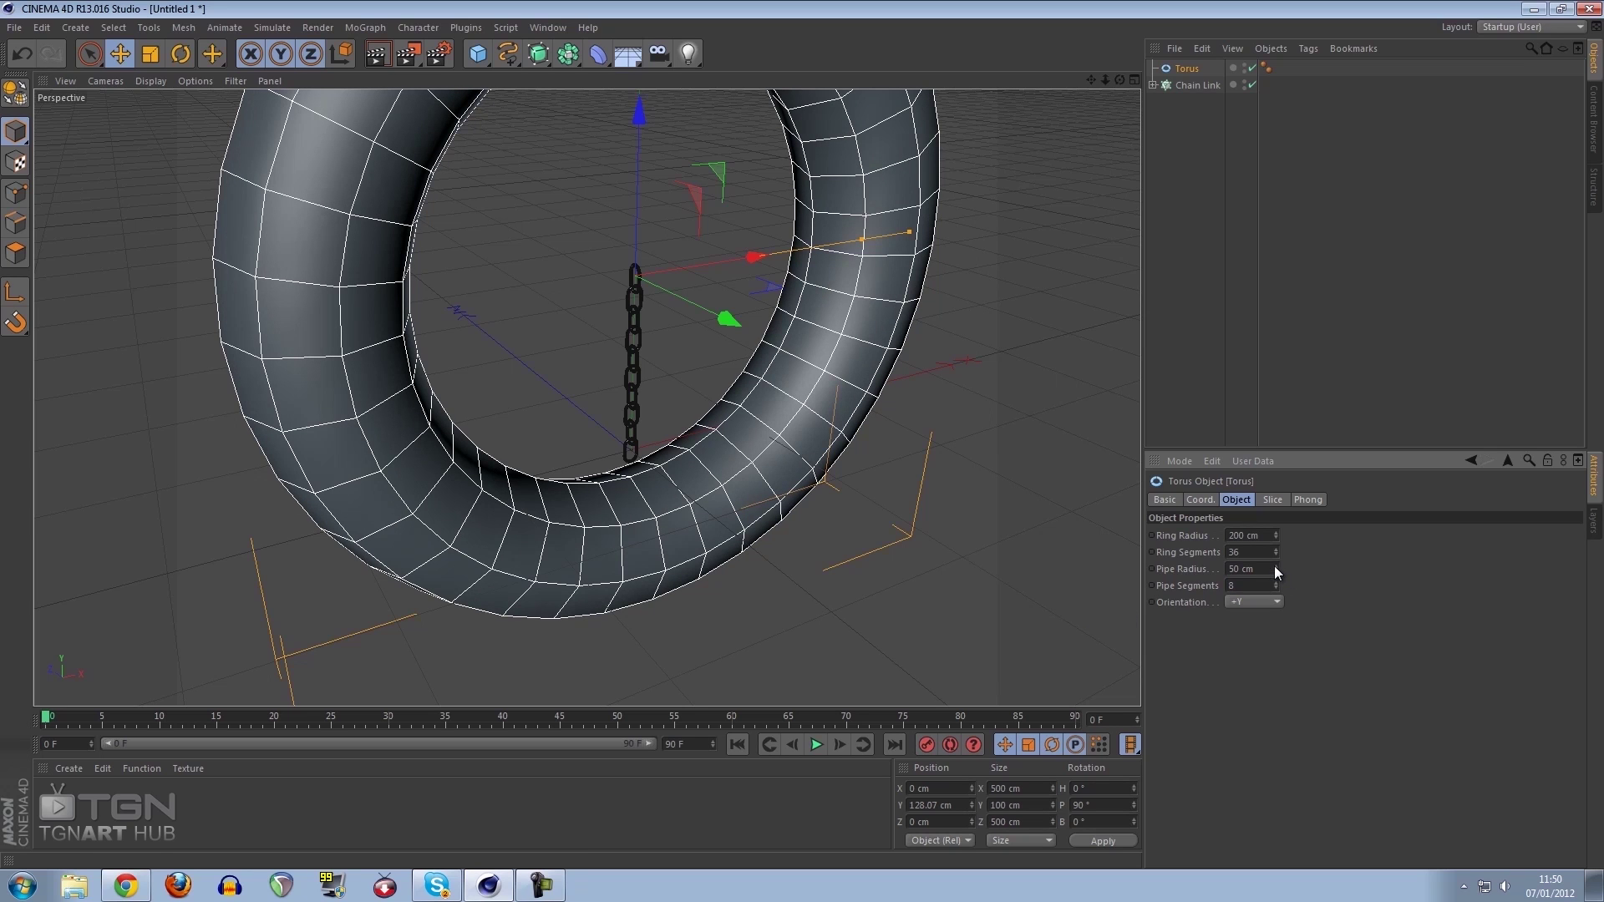
drag(1273, 568, 1278, 538)
scroll(610, 200, up, 10)
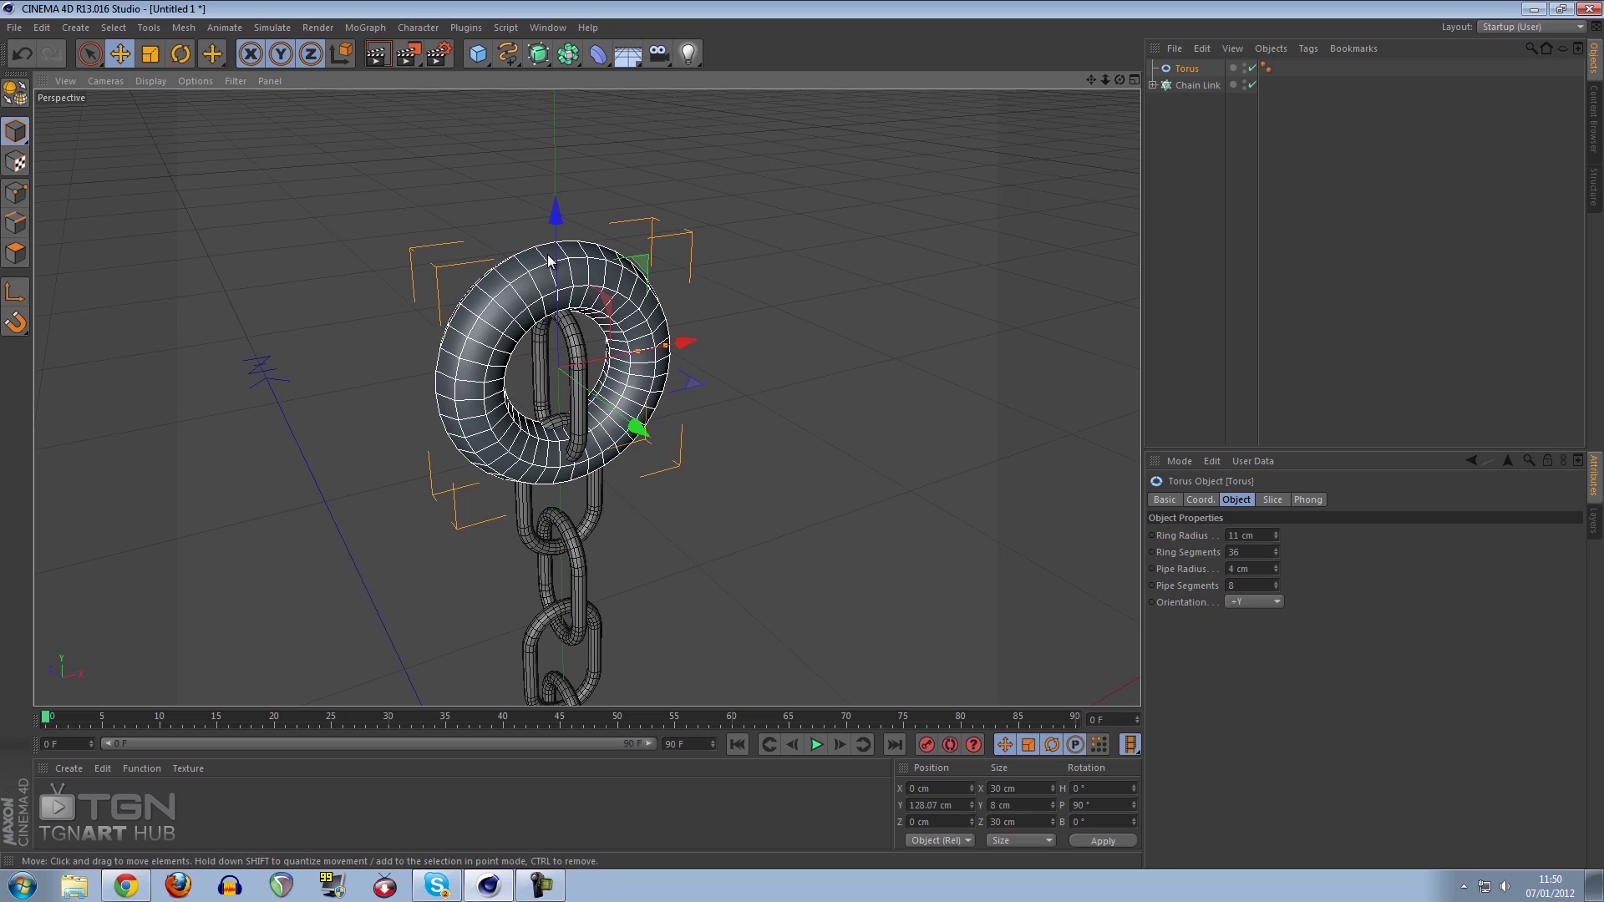
drag(553, 264, 566, 152)
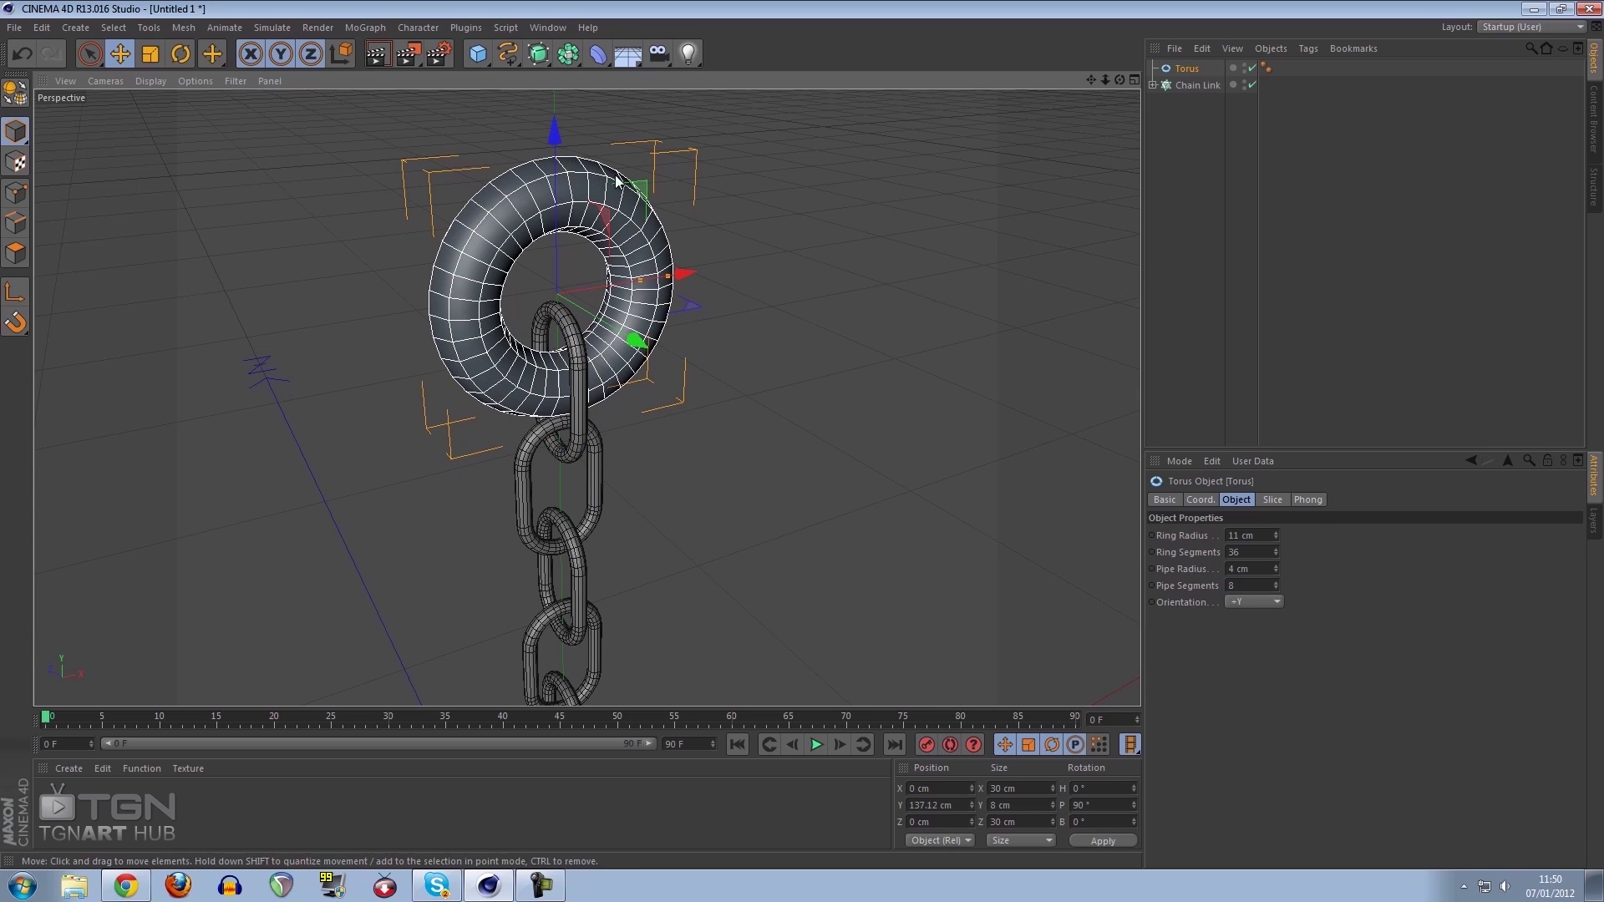
click(1250, 567)
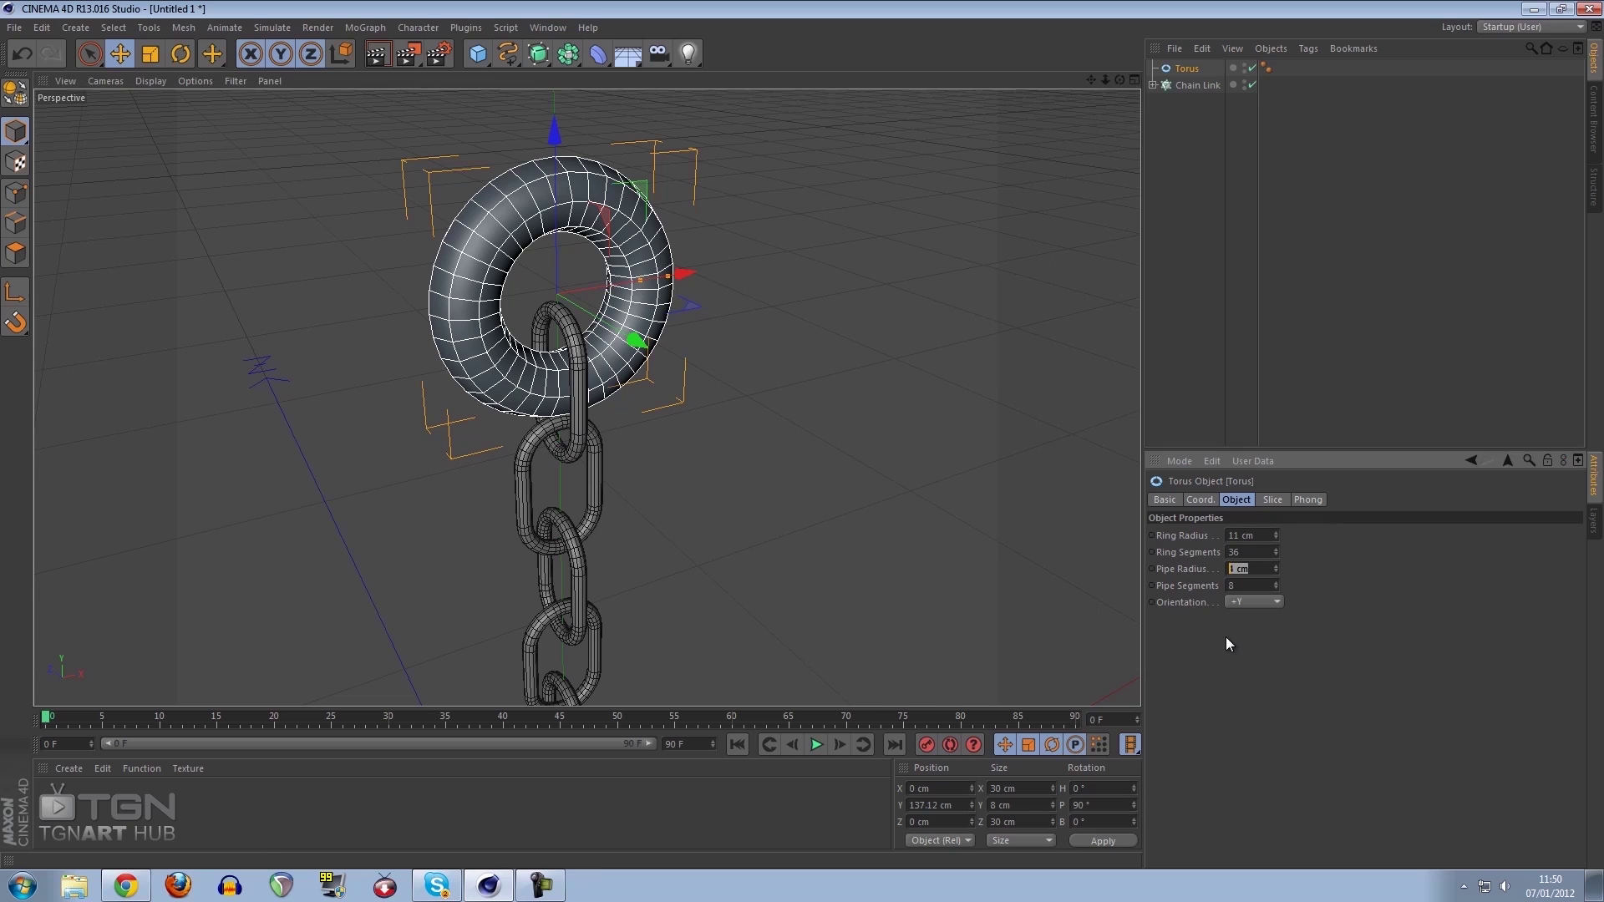
text(2)
key(Return)
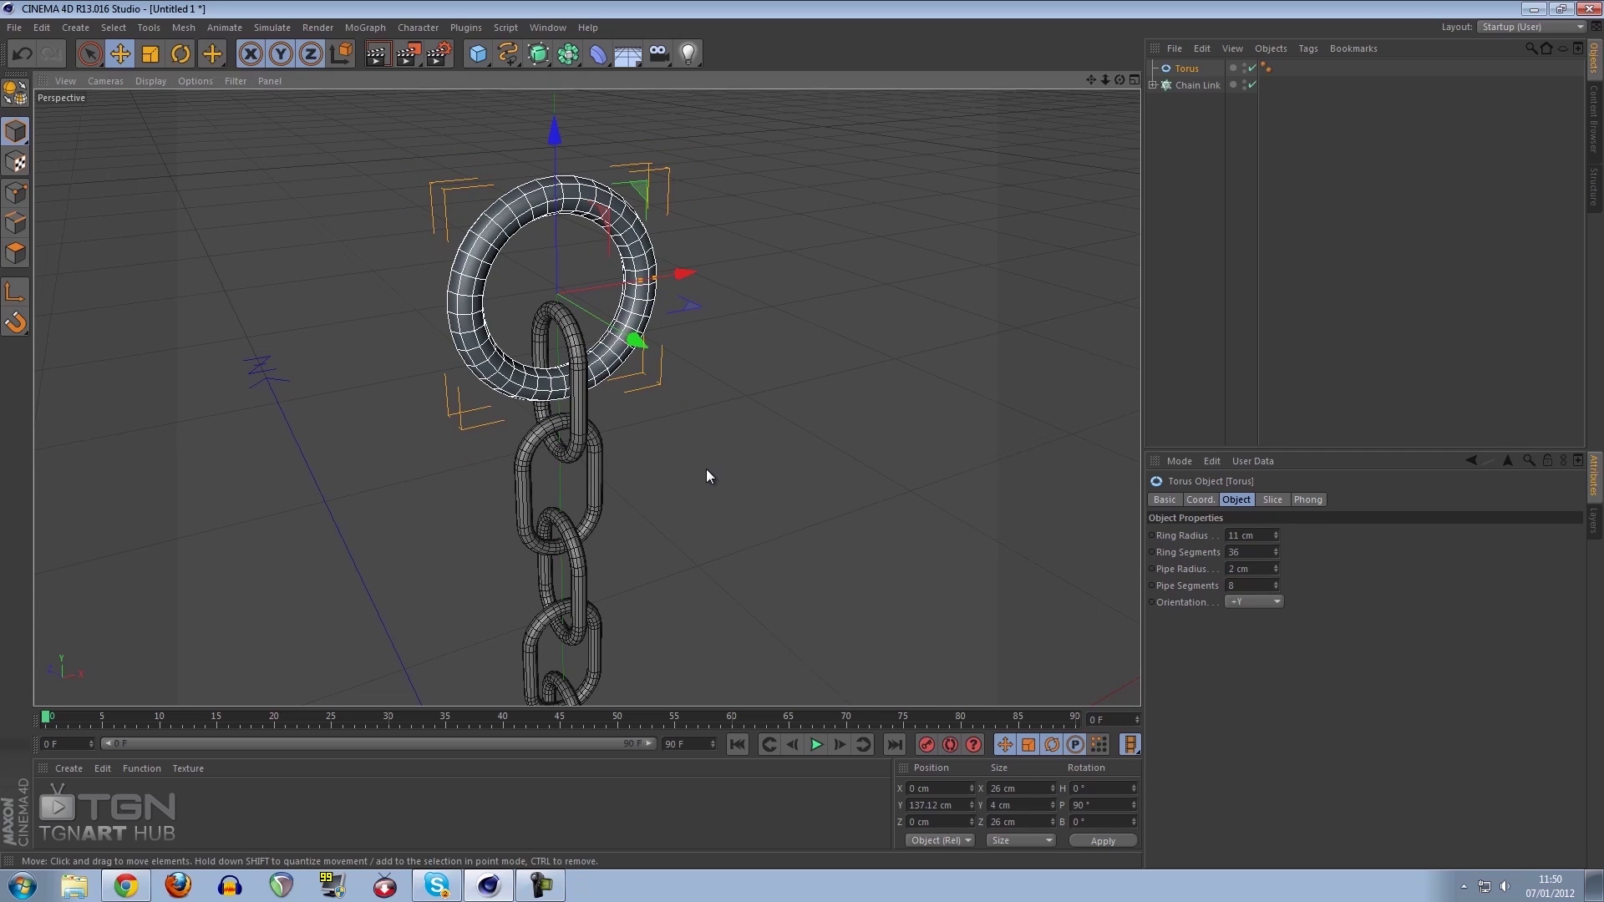
Rename the torus to 'Torus Hook'
alt+drag(705, 469, 1076, 414)
scroll(797, 437, up, 3)
alt+drag(796, 438, 830, 381)
click(1154, 365)
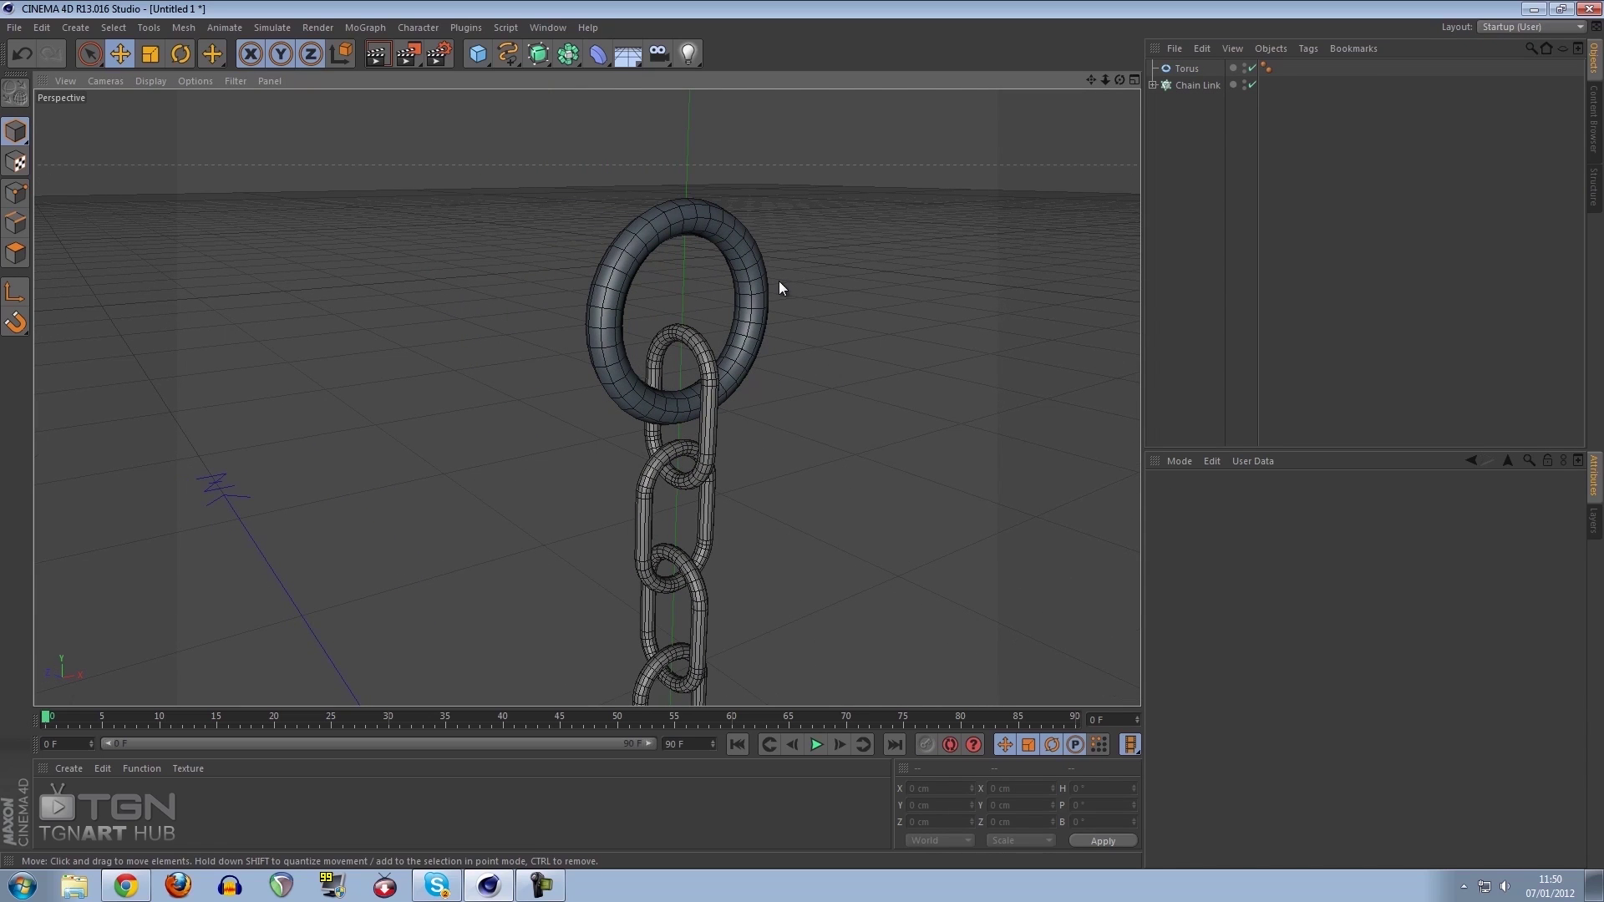
double_click(1190, 68)
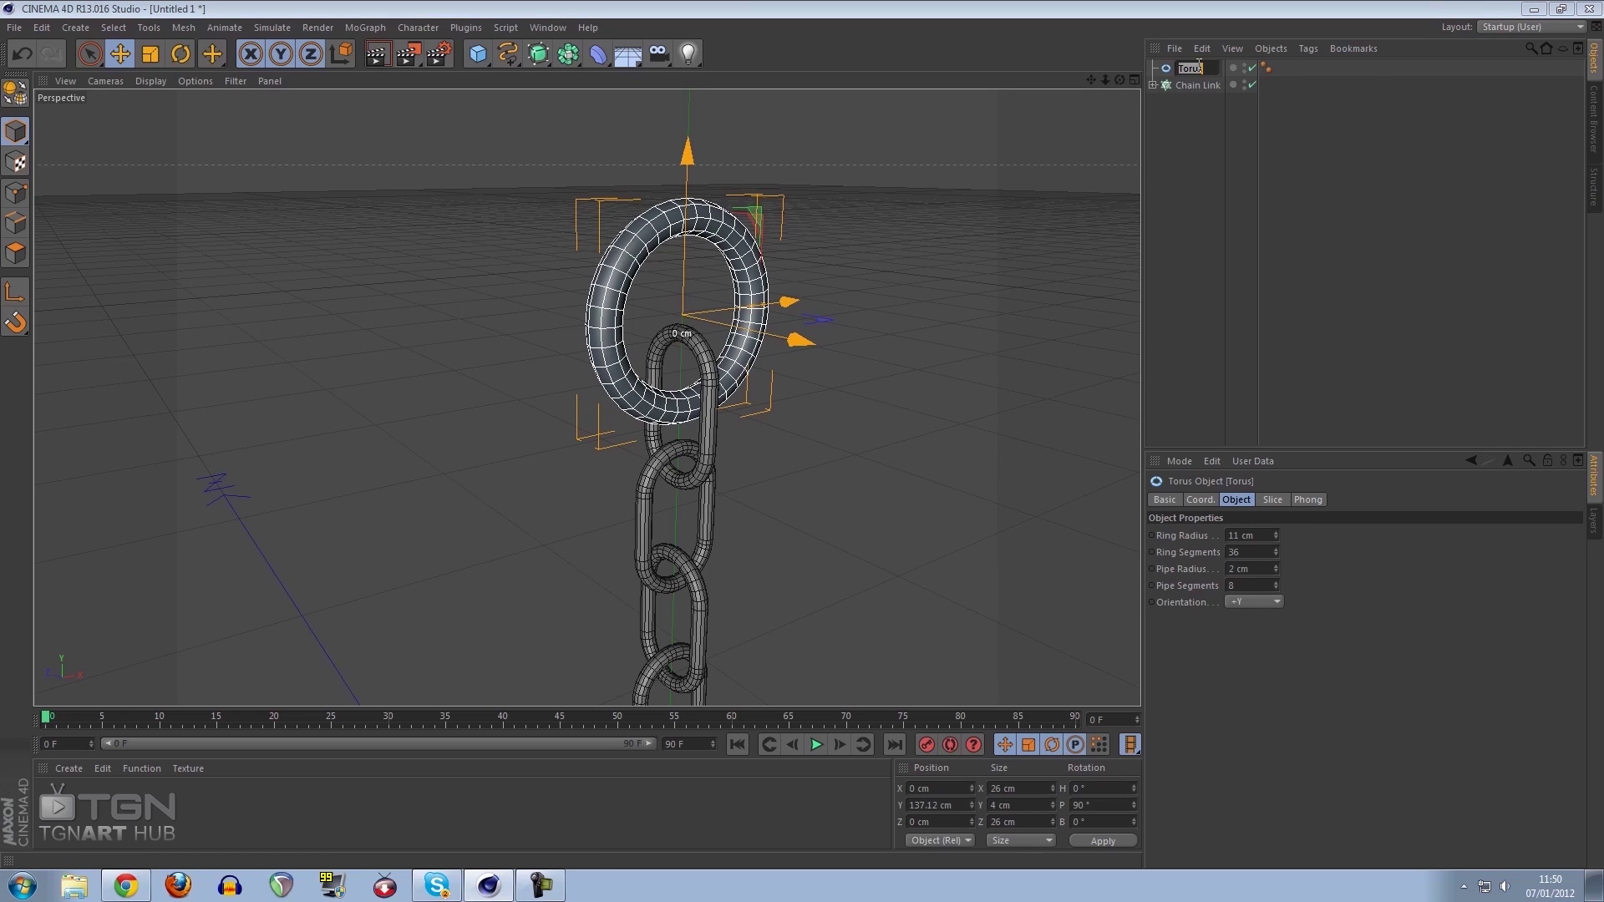
click(1200, 67)
text(Hook)
key(Return)
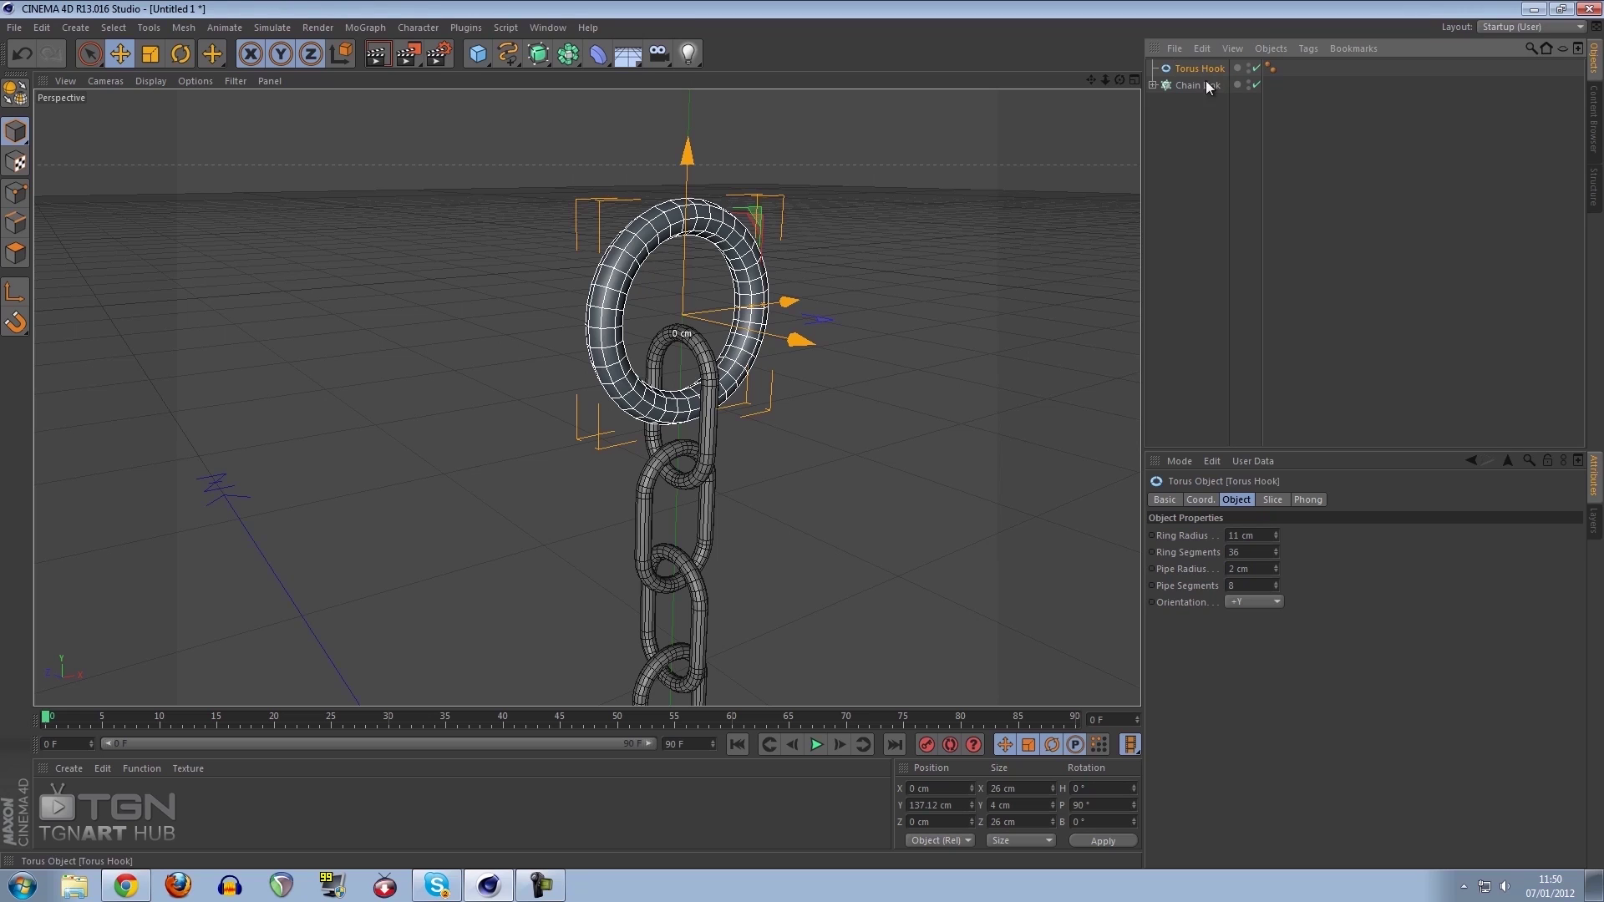
Add a sphere and lower it beneath the chain's bottom link
click(897, 202)
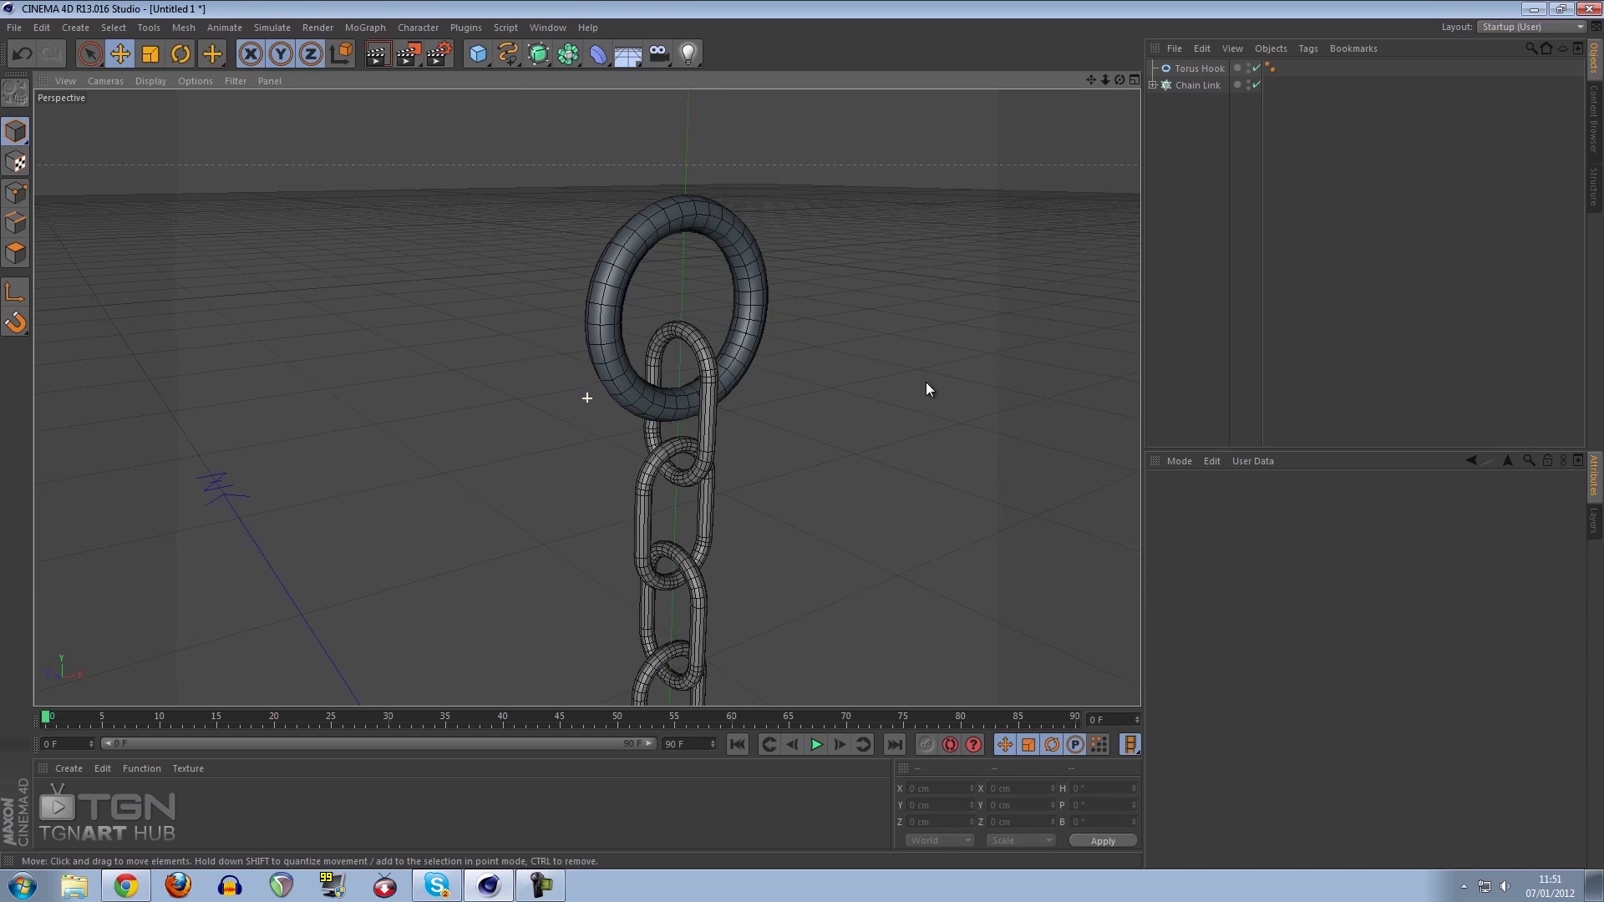
alt+drag(925, 389, 832, 335)
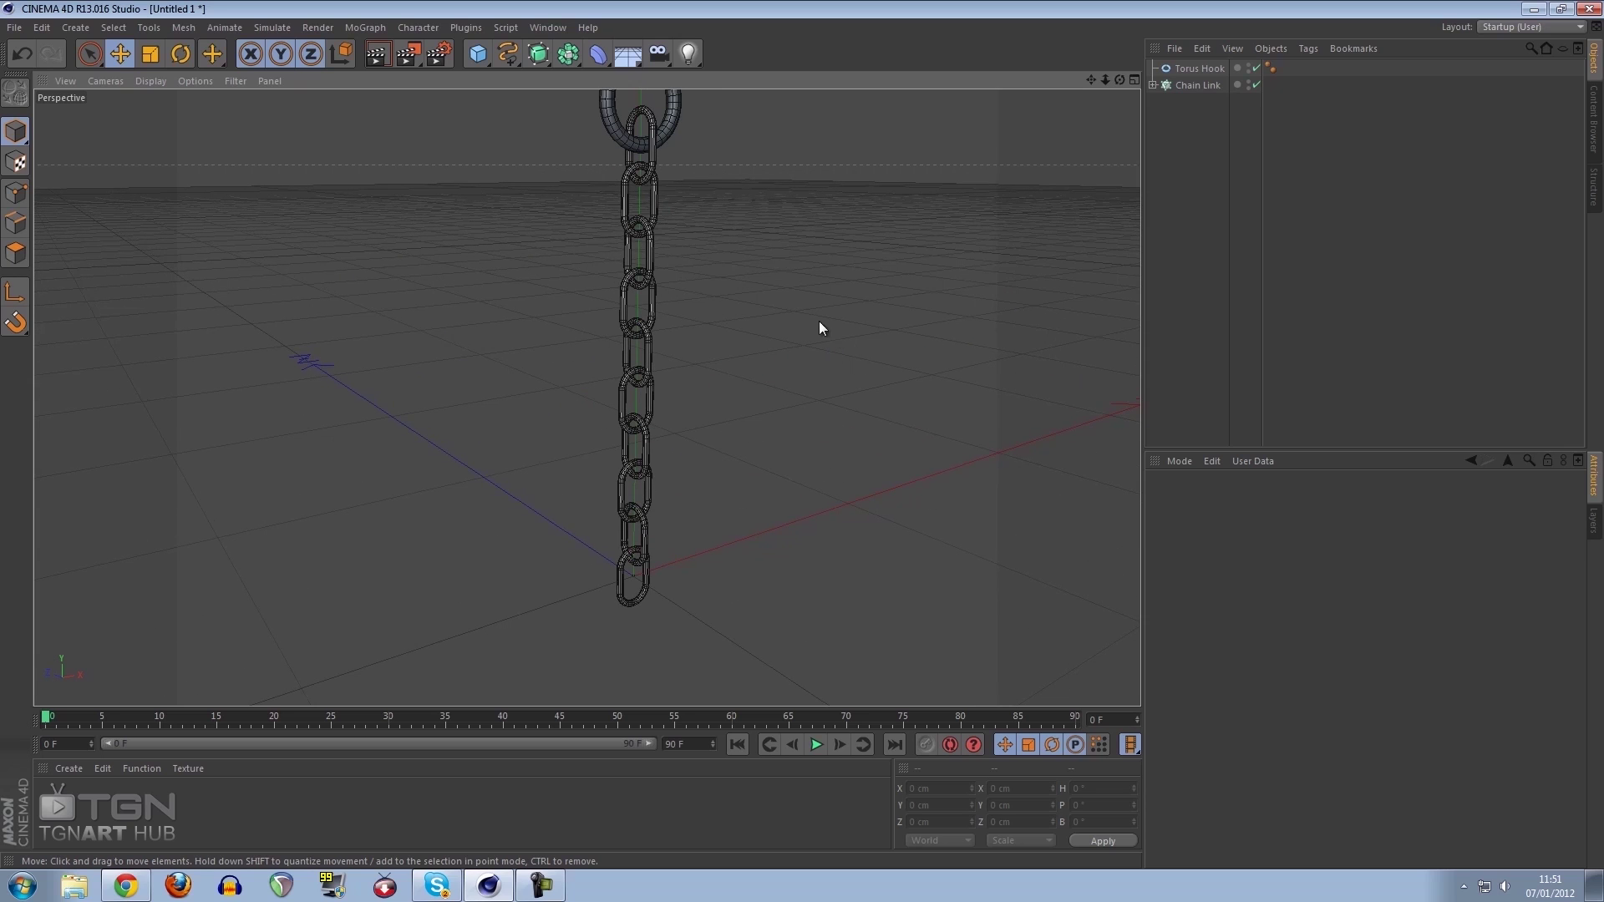
alt+drag(551, 328, 312, 537)
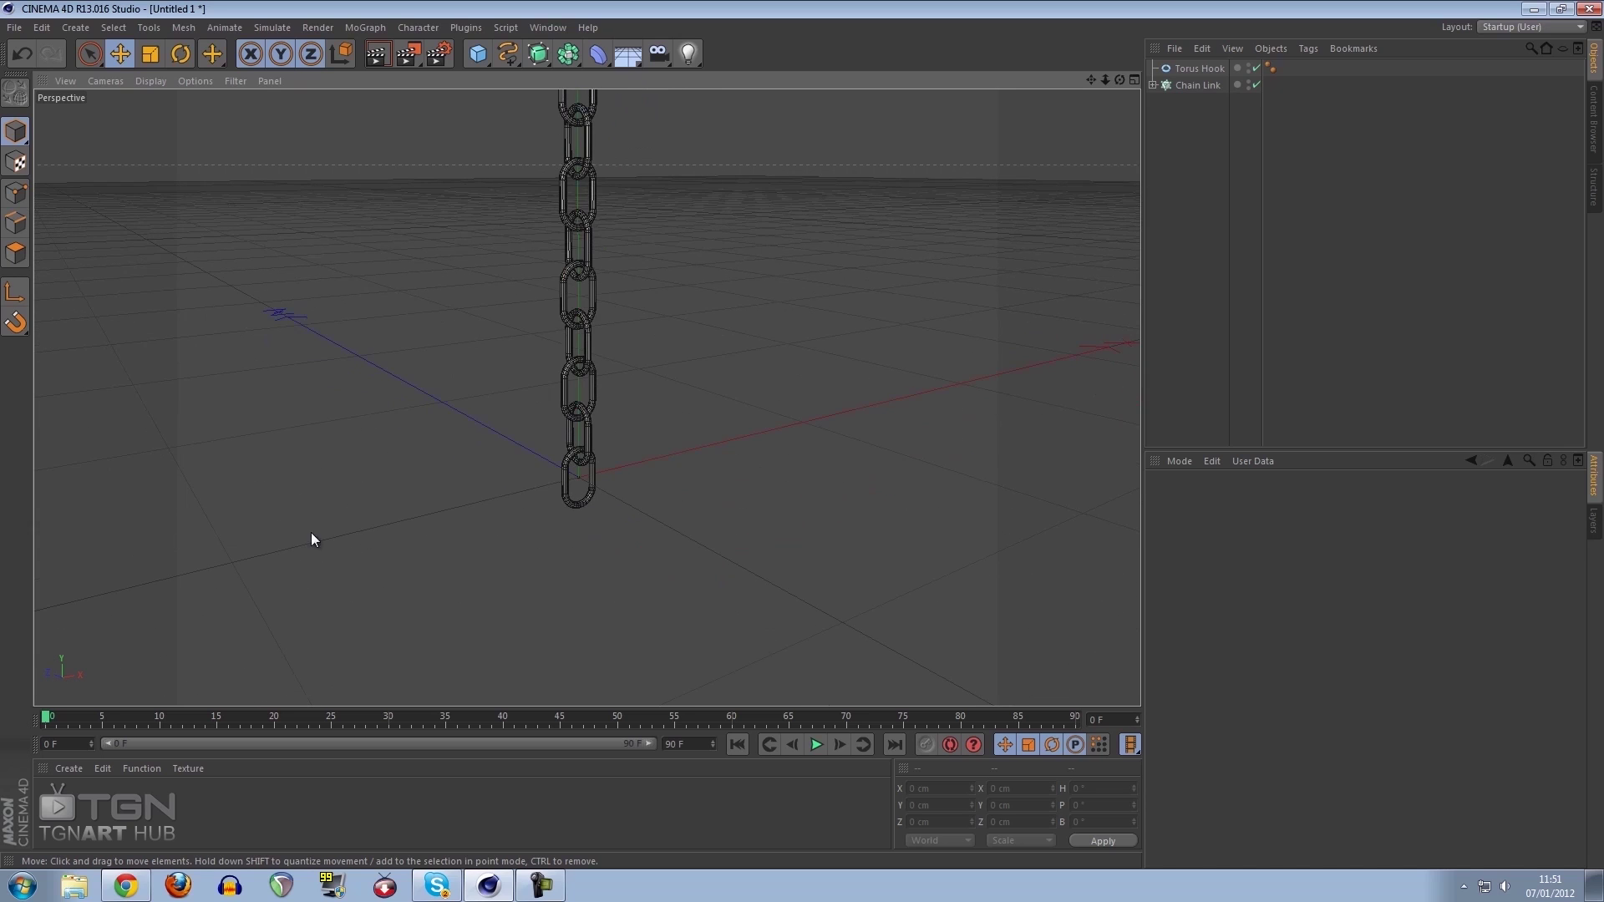
click(485, 60)
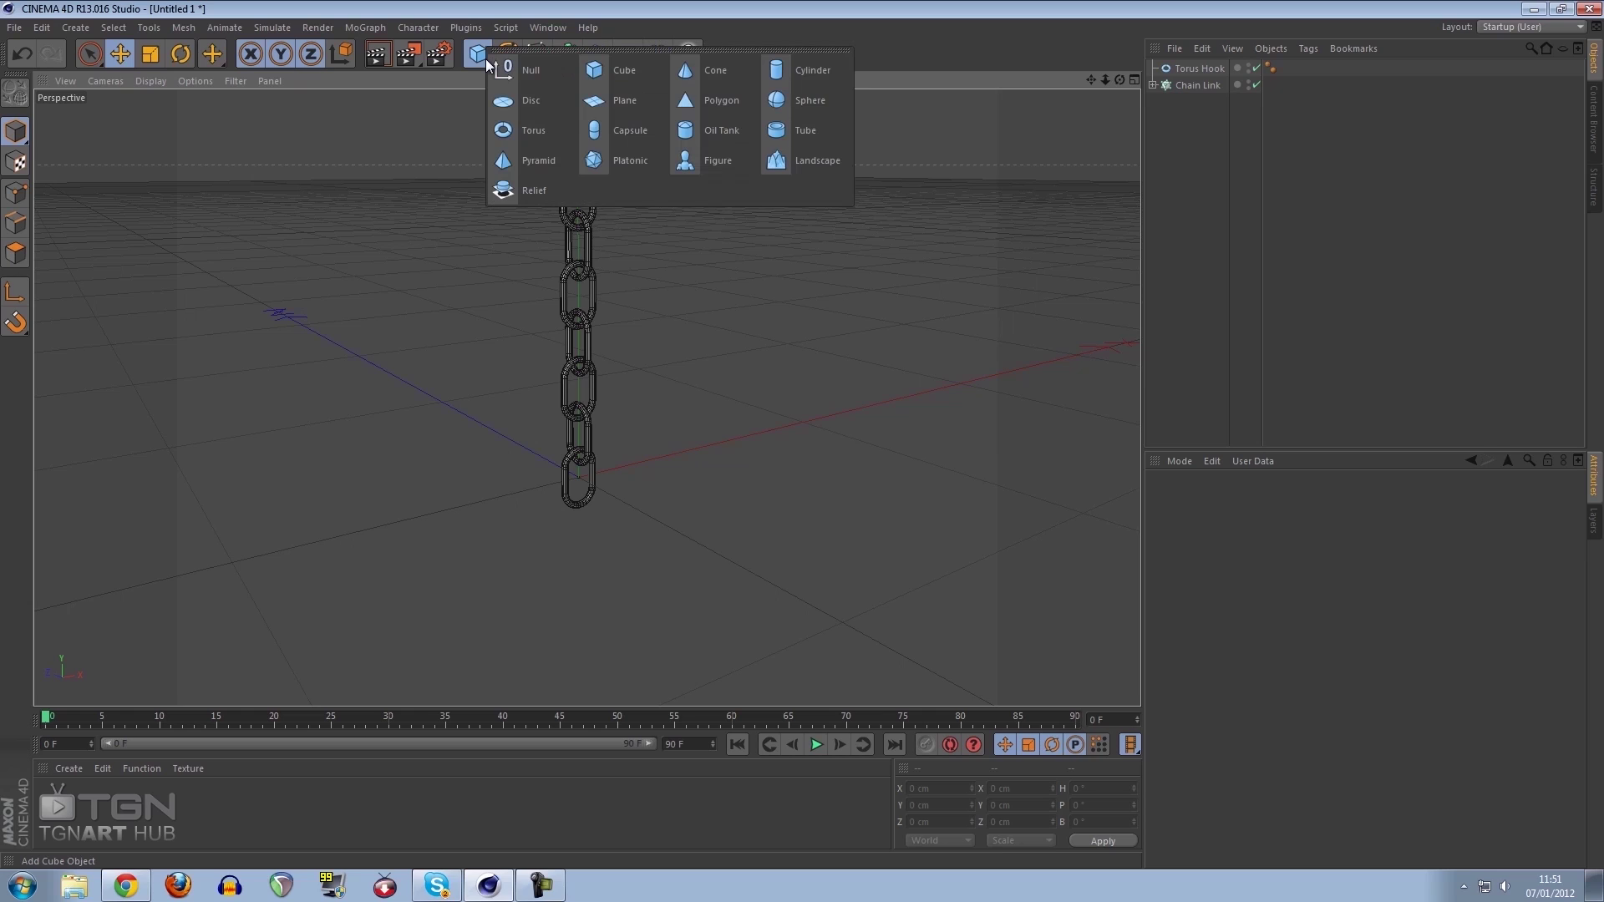
click(815, 102)
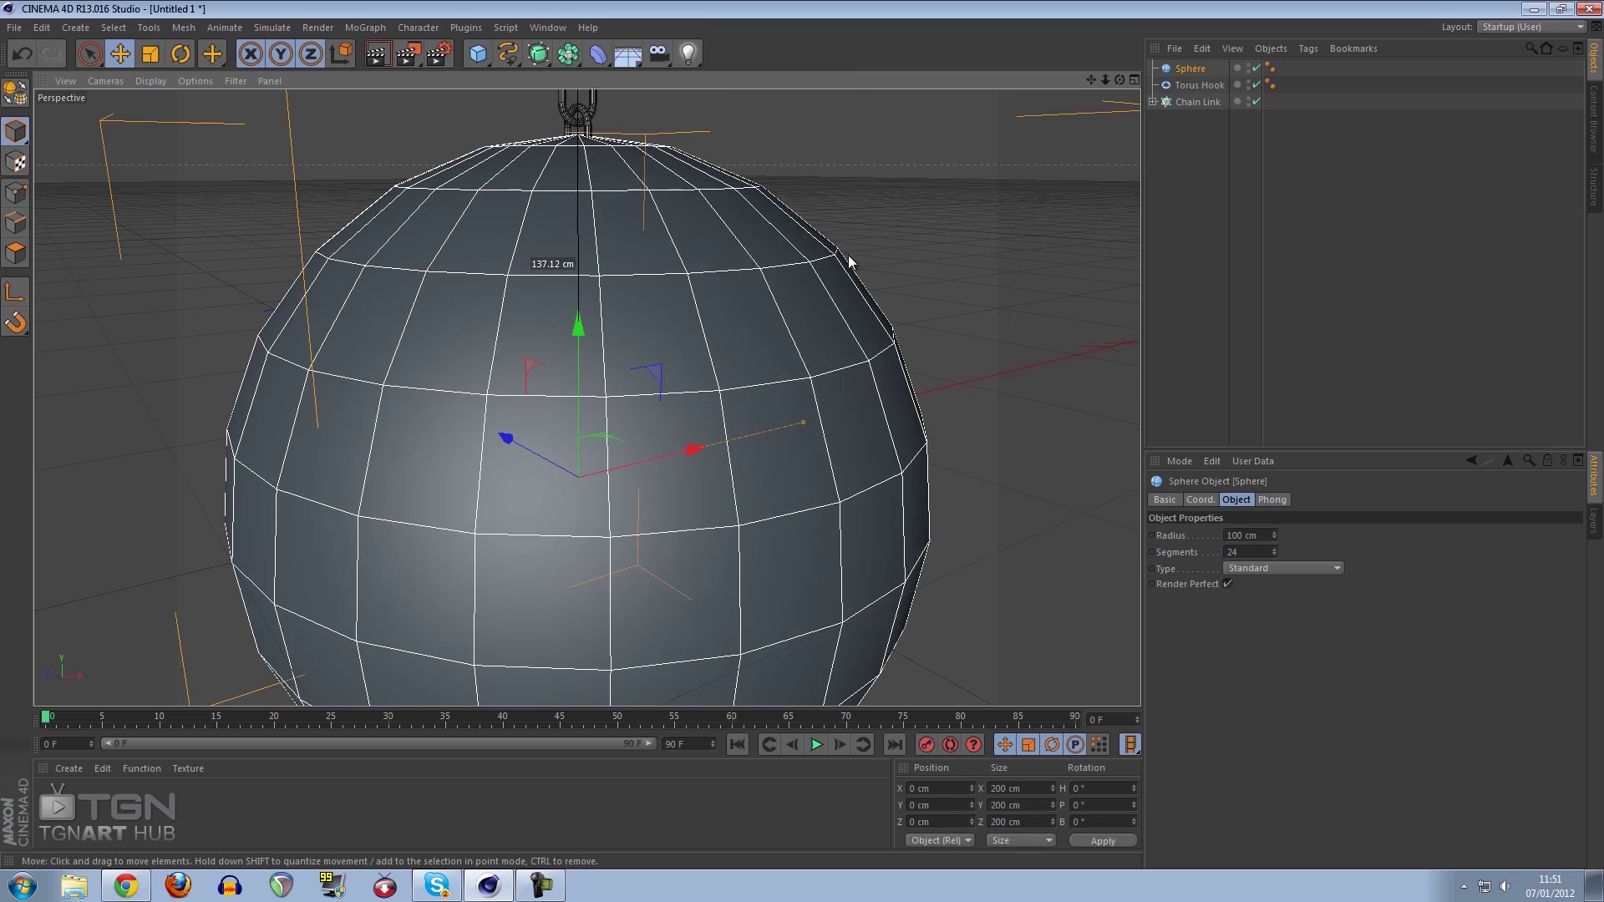
alt+drag(848, 258, 705, 692)
Set the sphere's segment count to 48
scroll(751, 401, down, 4)
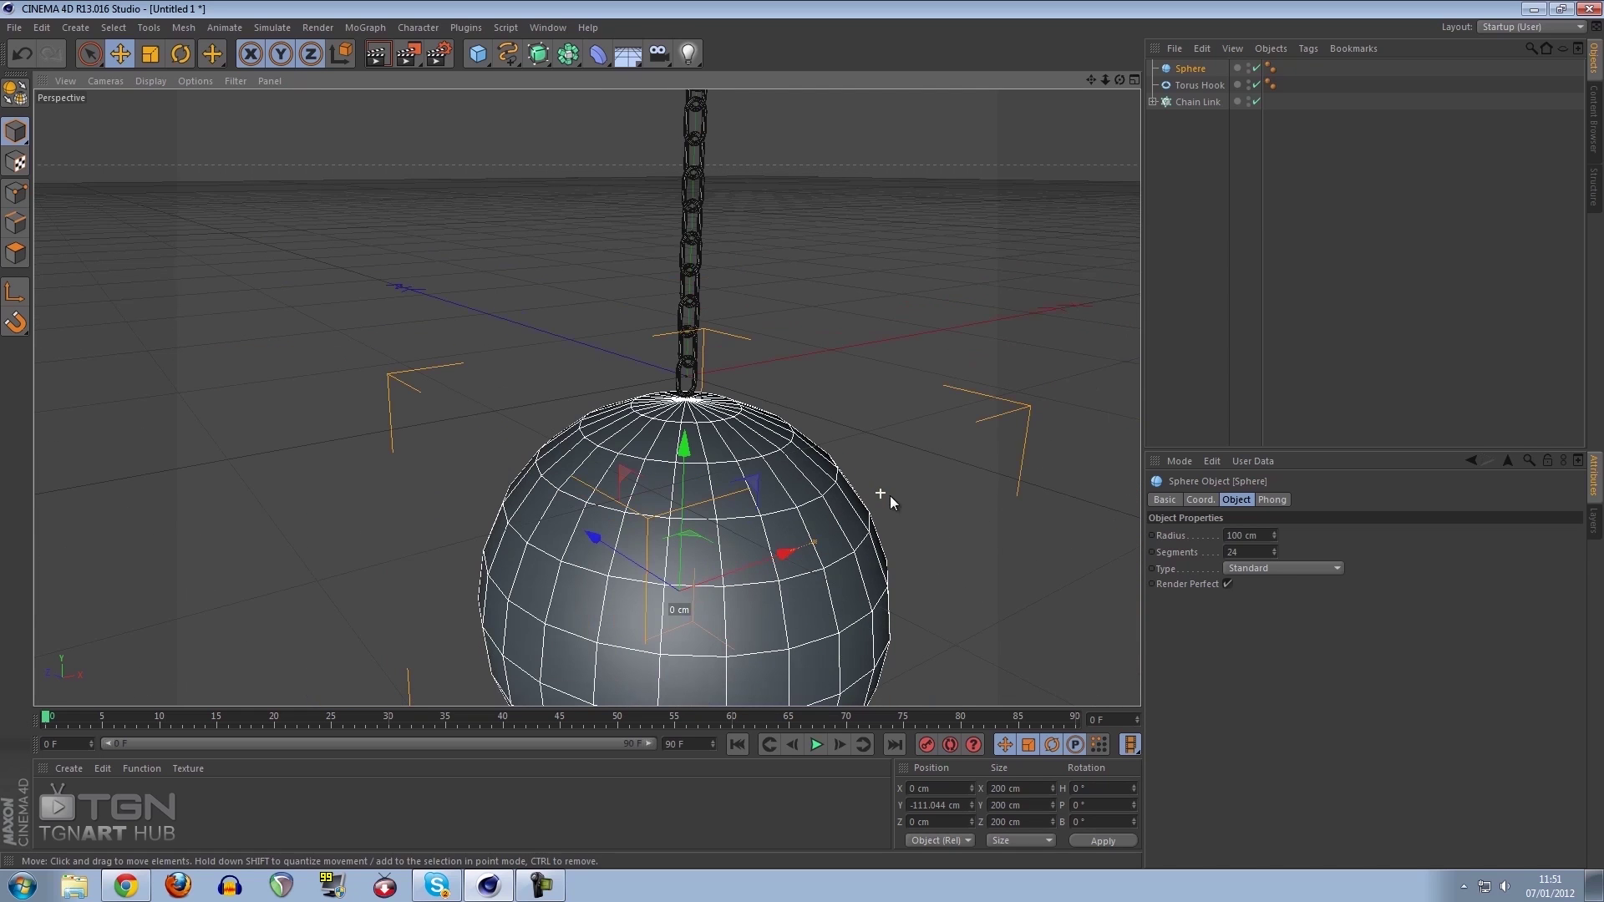
click(1253, 552)
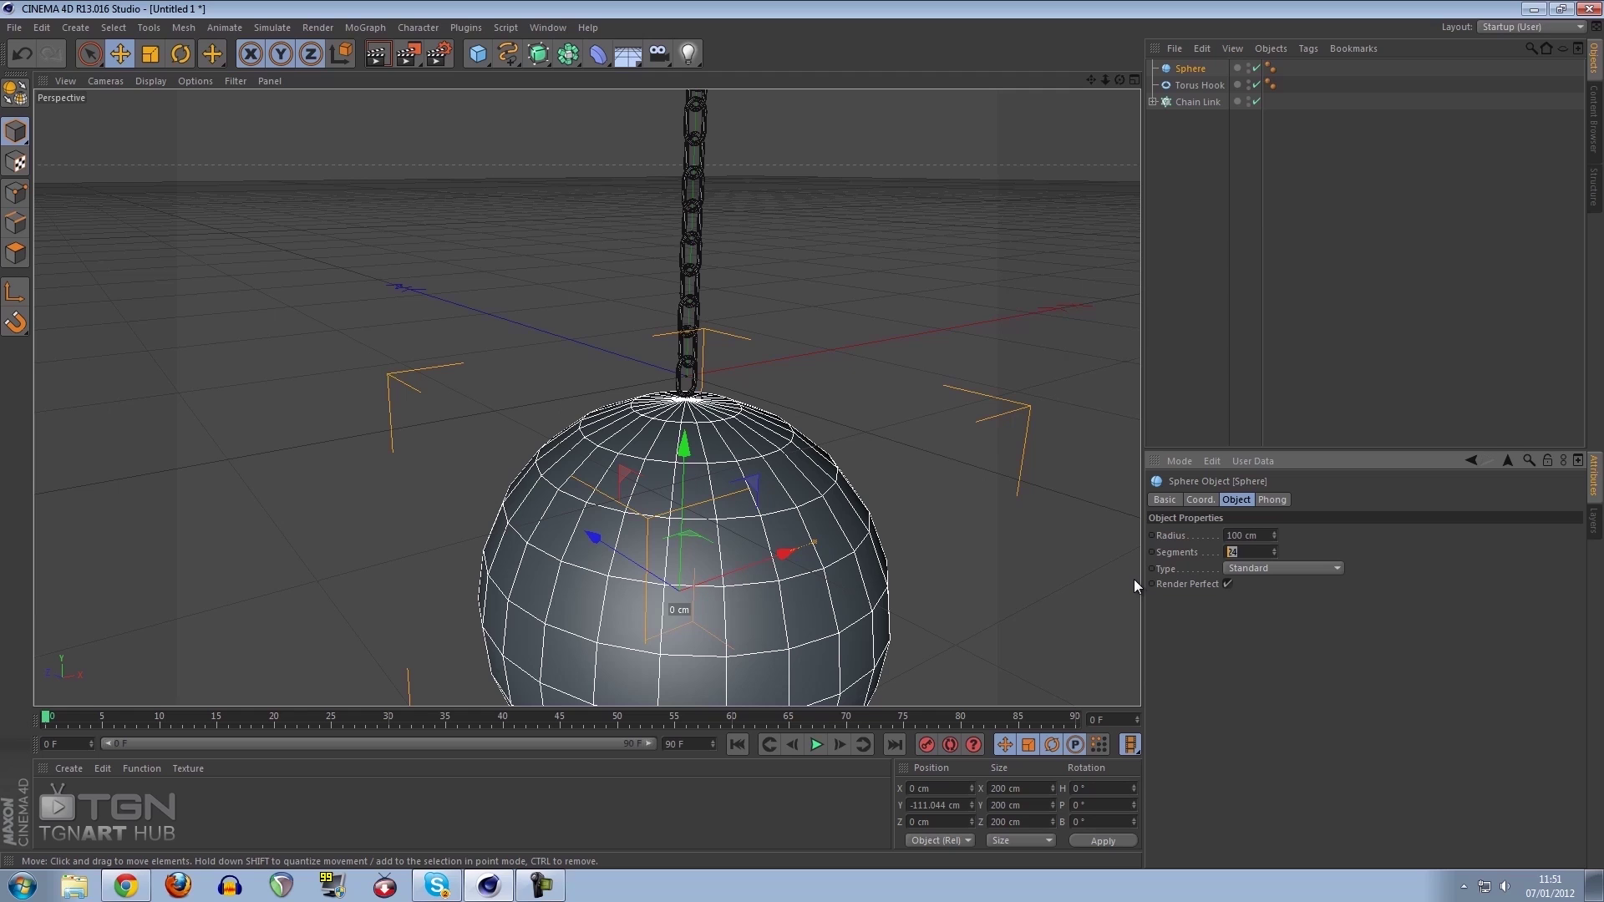
text(48)
key(Return)
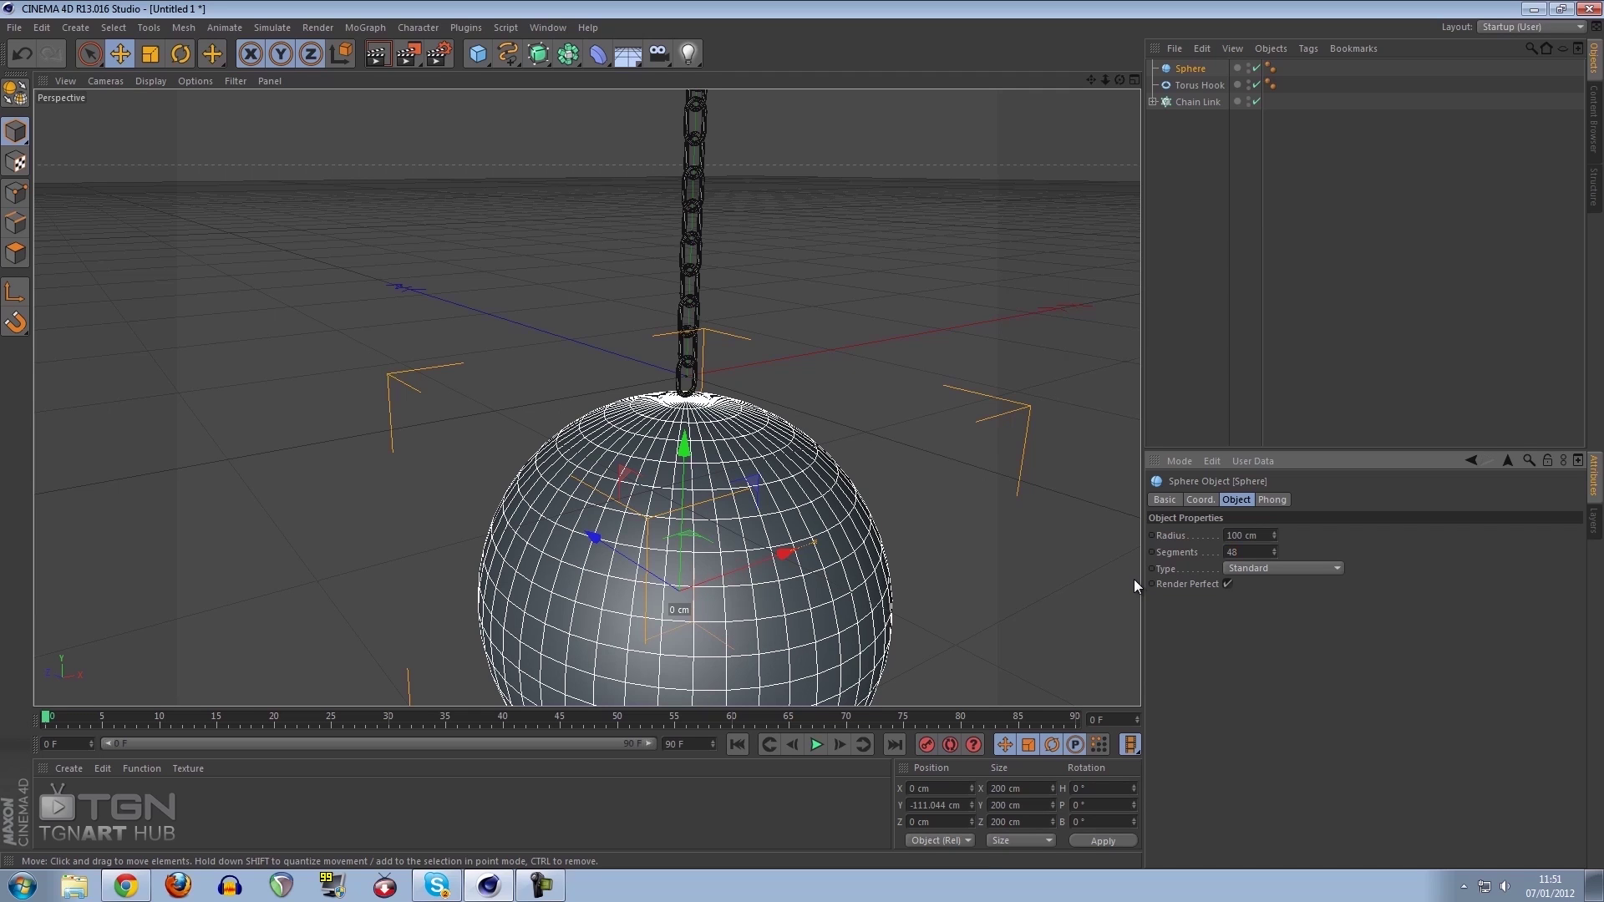
Inspect the sphere hanging below the chain's bottom link from above
click(926, 368)
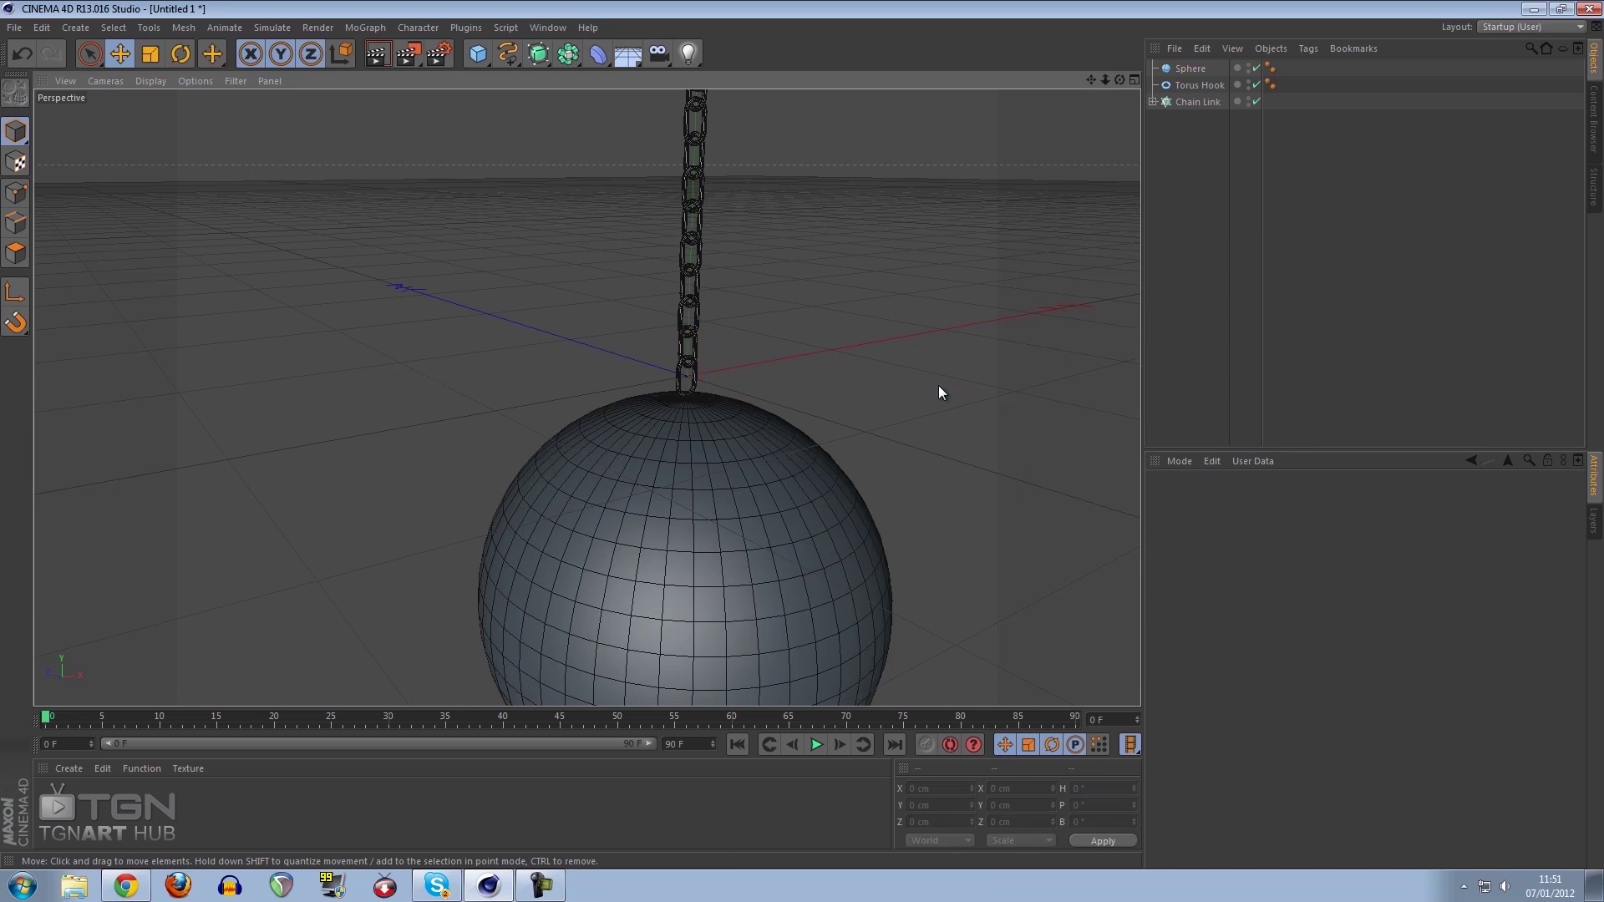
scroll(939, 384, up, 6)
scroll(697, 251, down, 4)
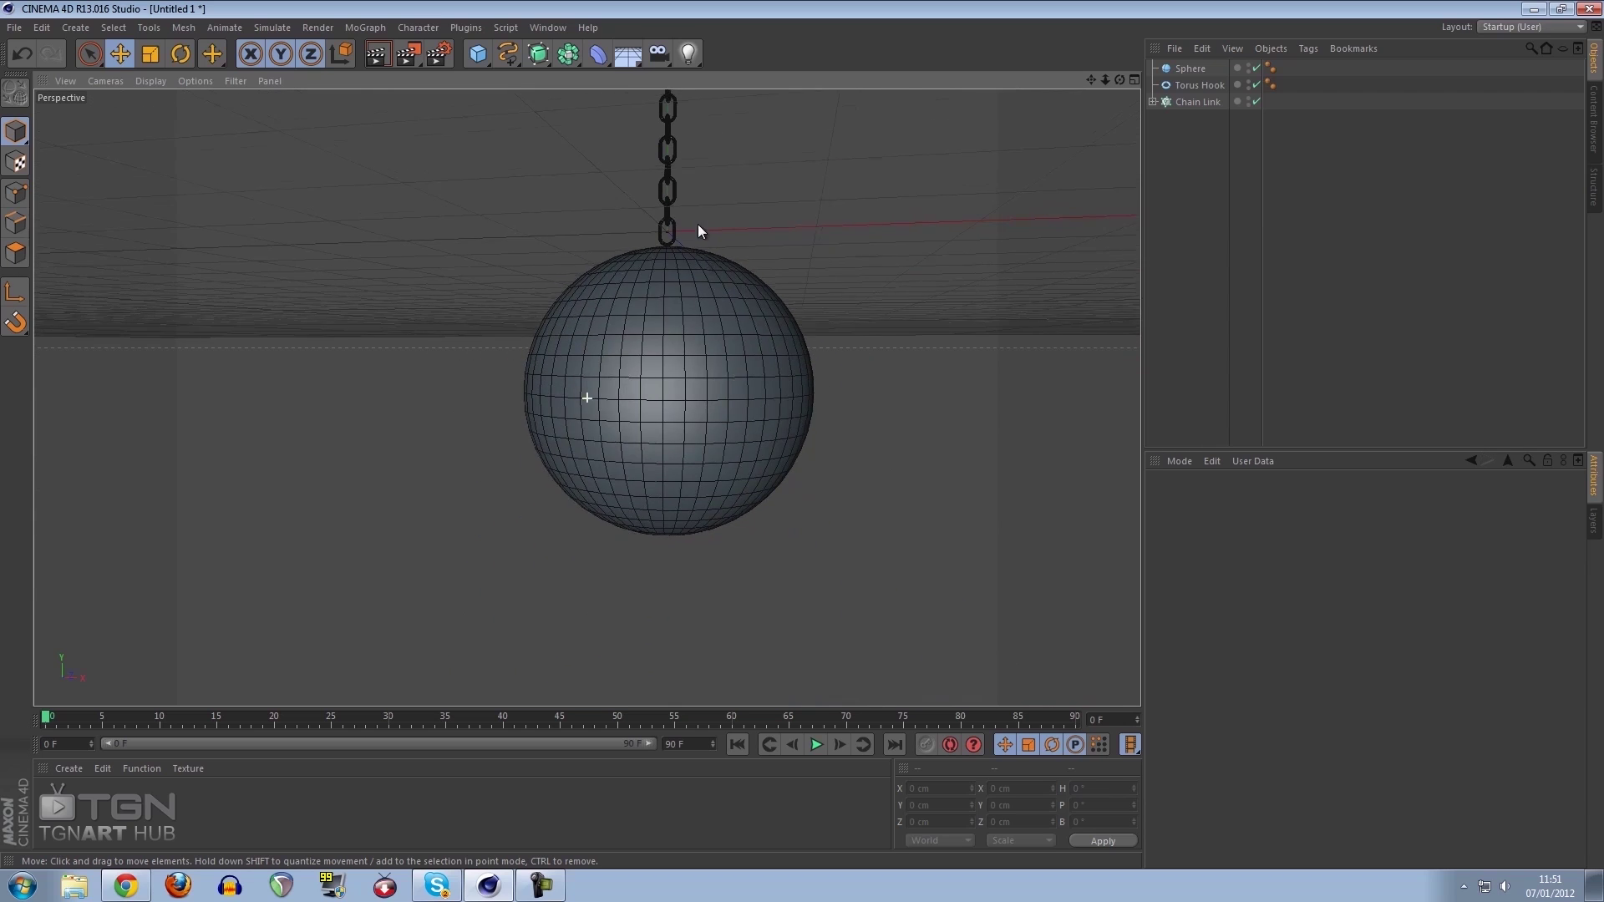
alt+drag(699, 224, 708, 398)
scroll(669, 364, up, 6)
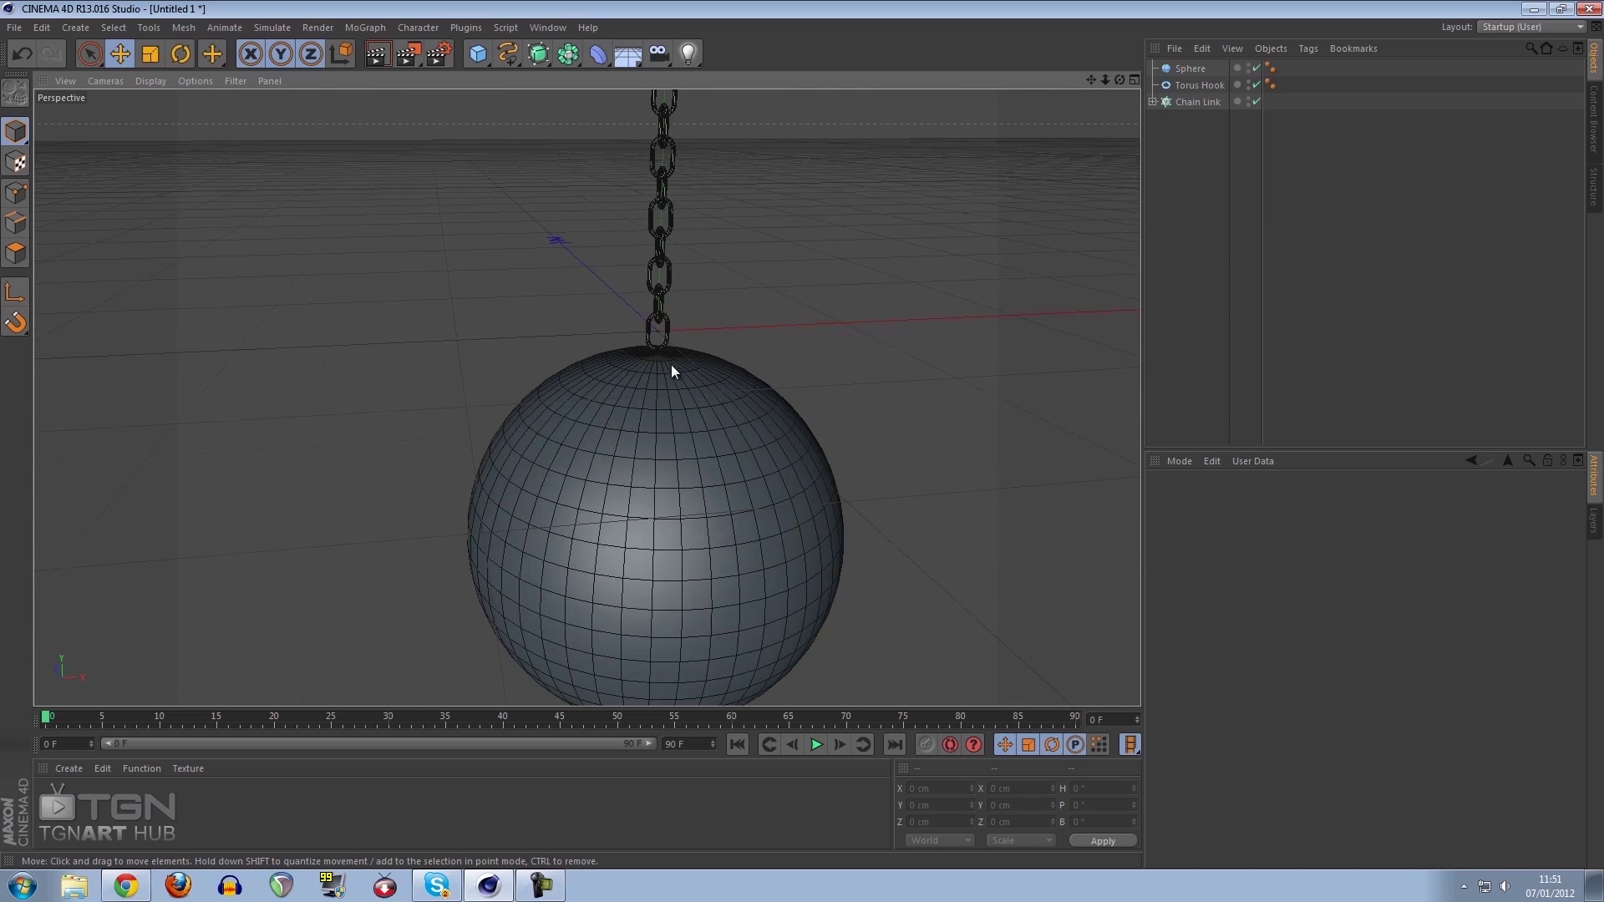
scroll(669, 329, up, 5)
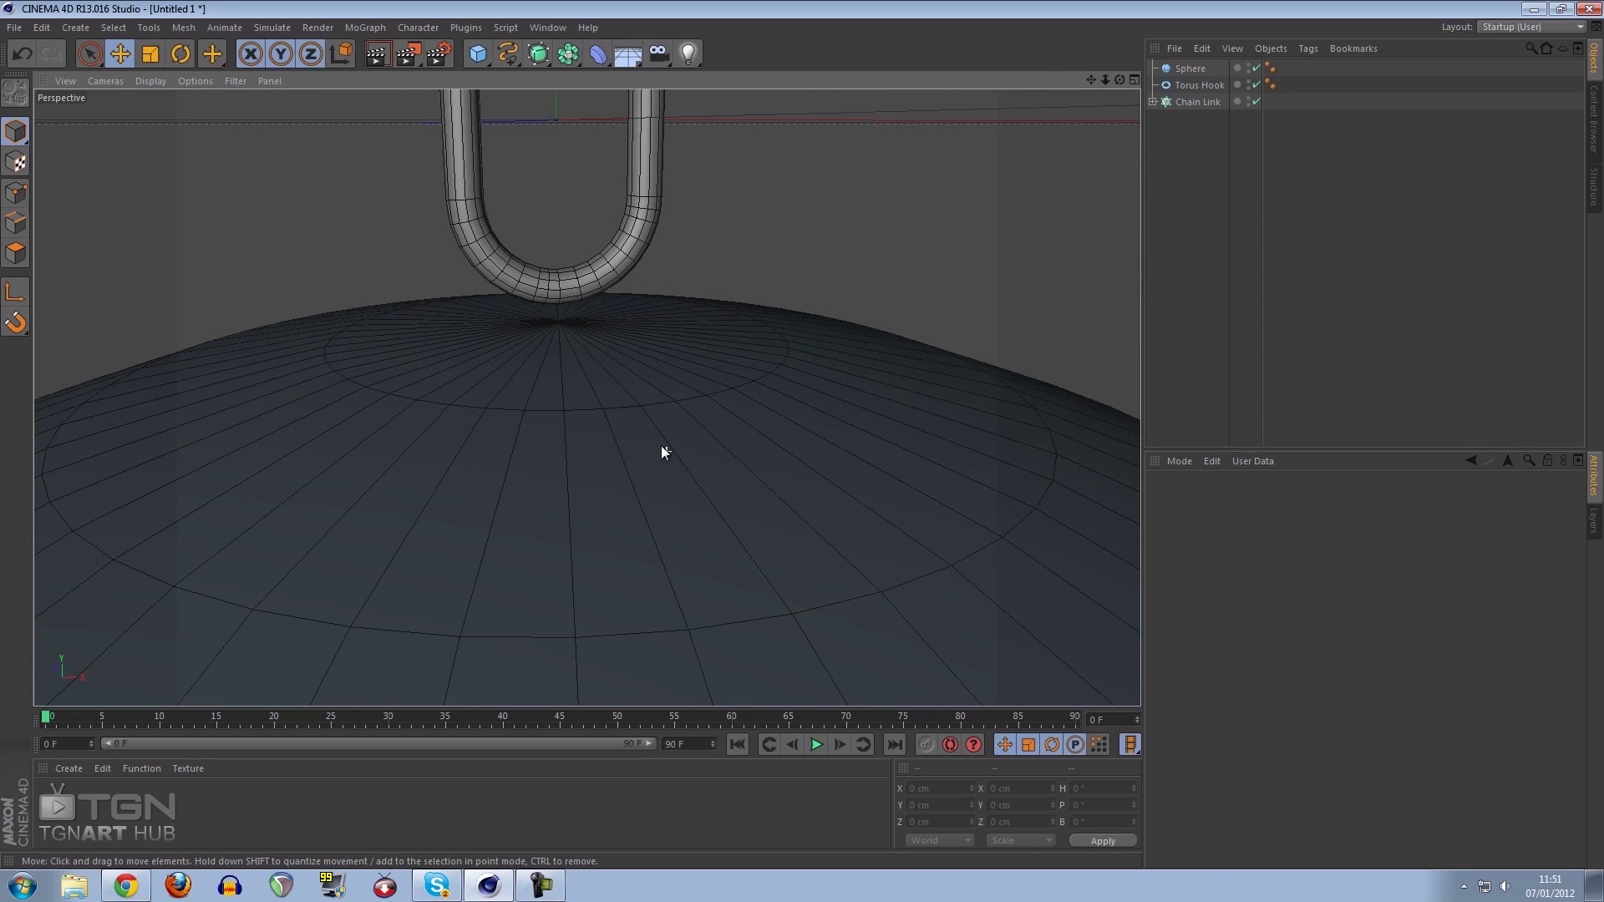
scroll(678, 401, down, 3)
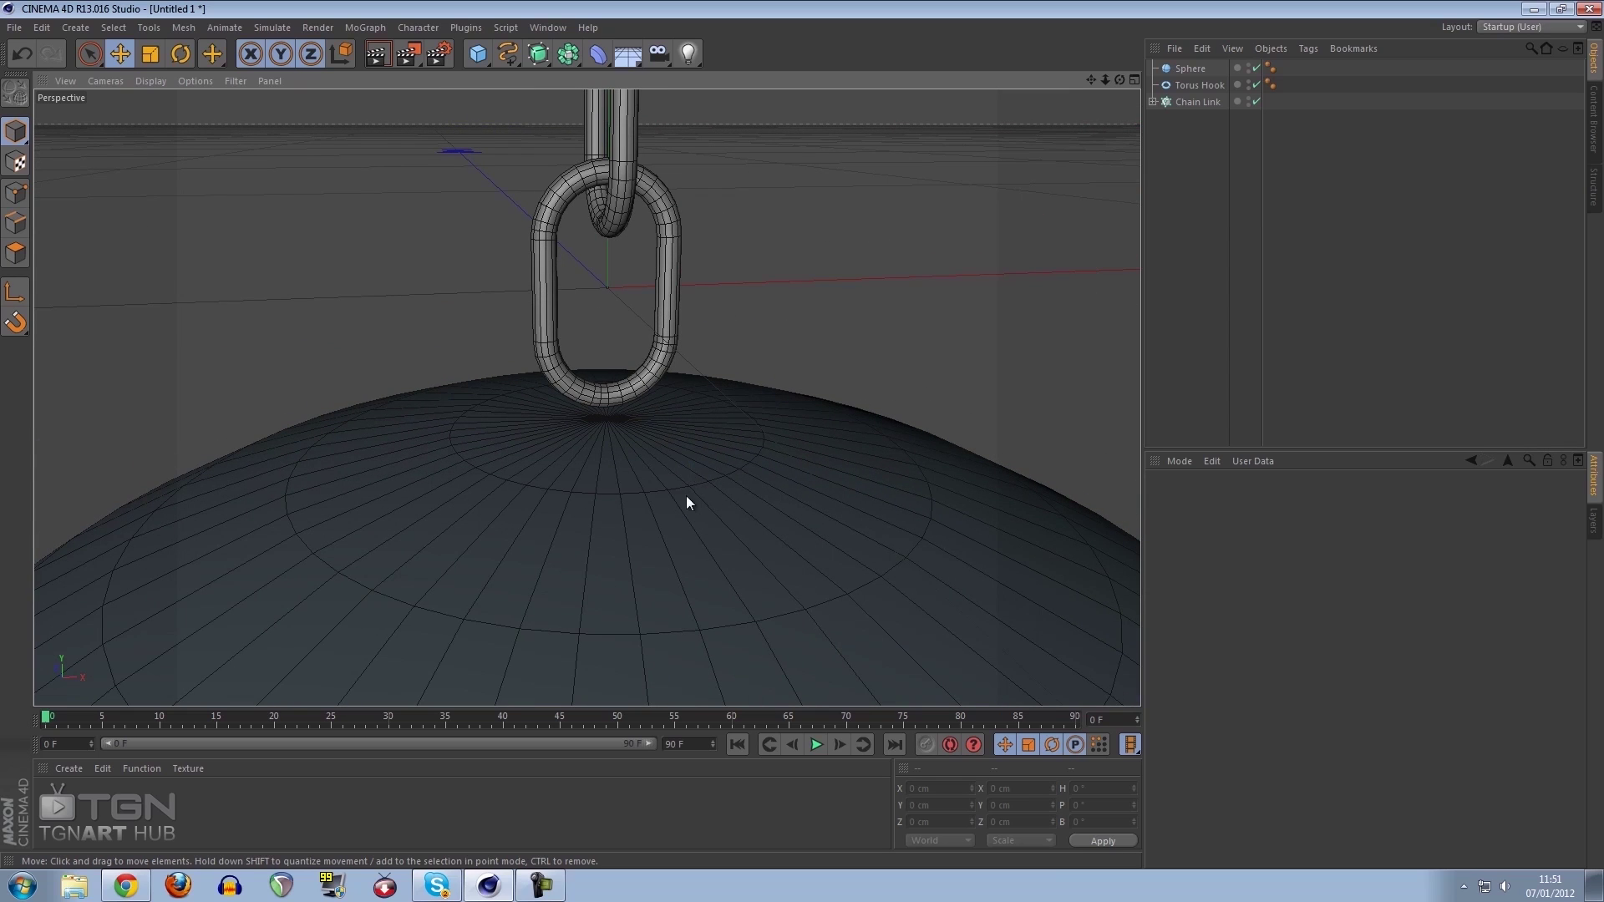